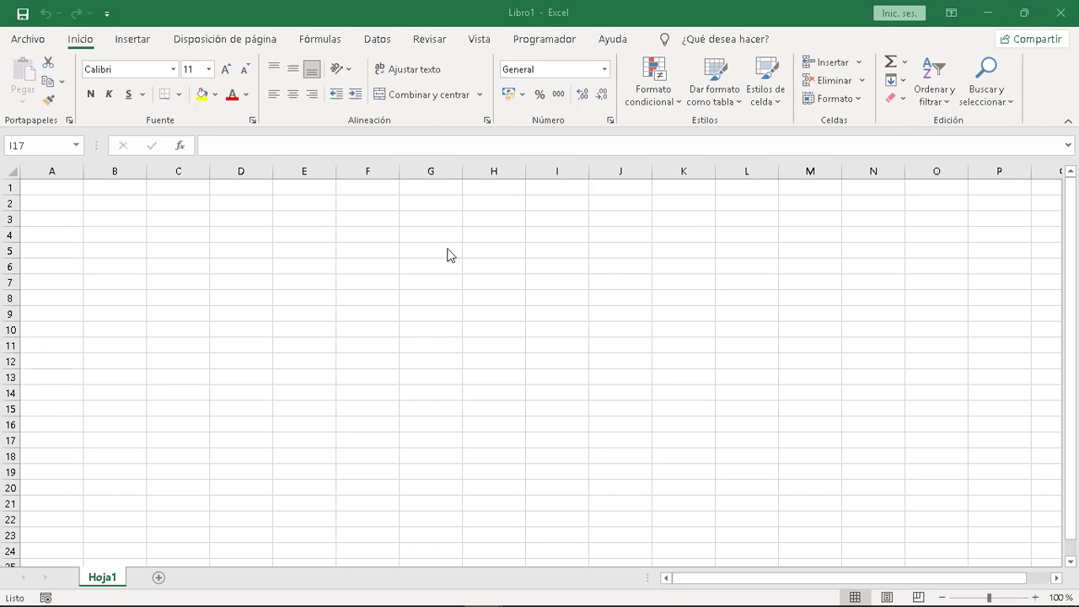
Step: Select F3, switch to the Fórmulas tab, and browse the Usado recientemente function list
left_click(386, 257)
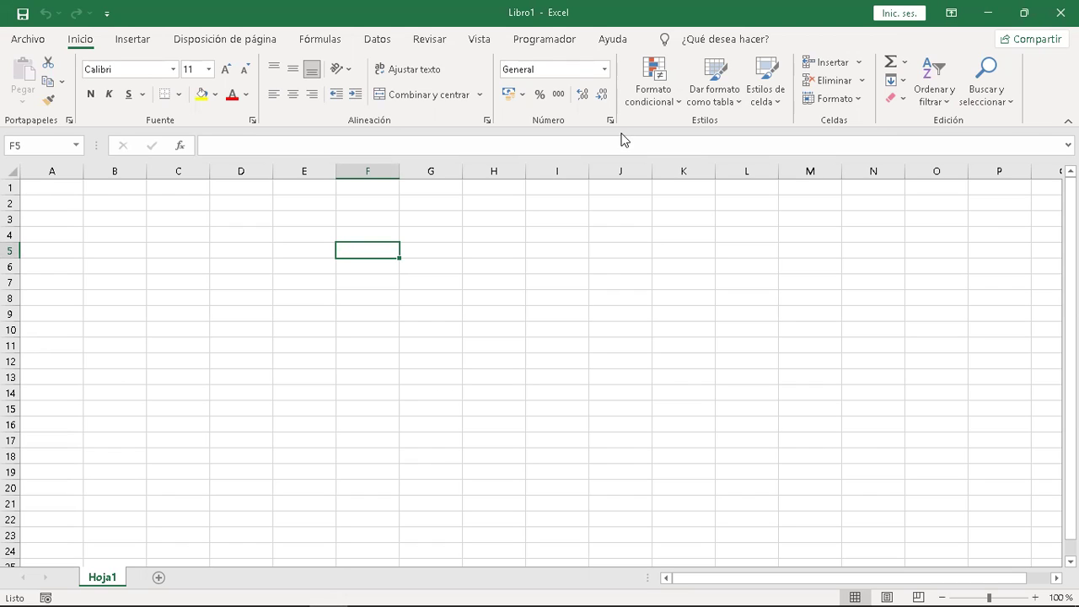
left_click(372, 224)
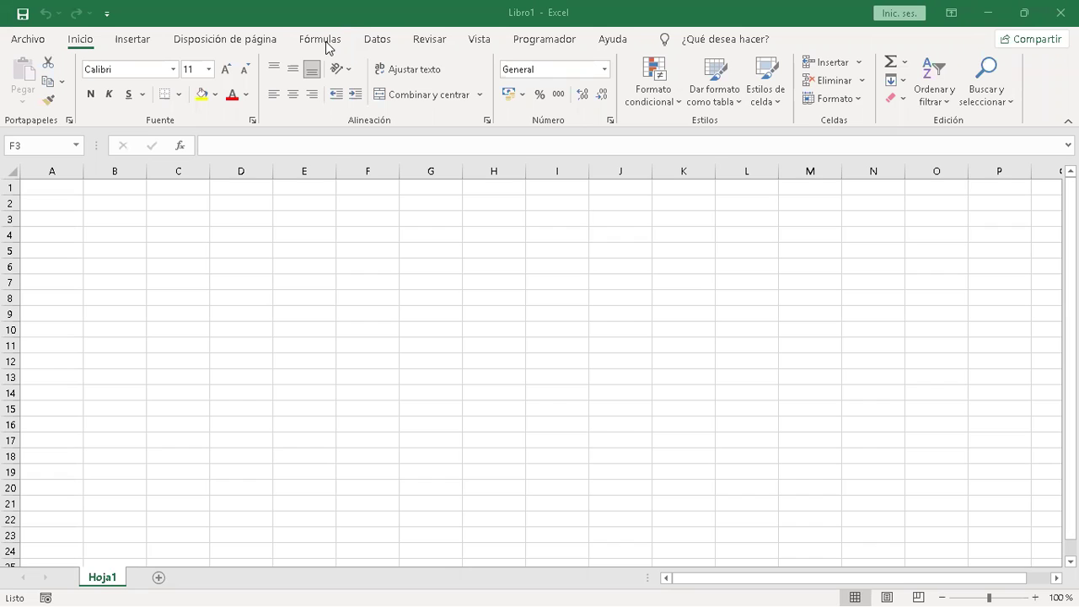
left_click(318, 42)
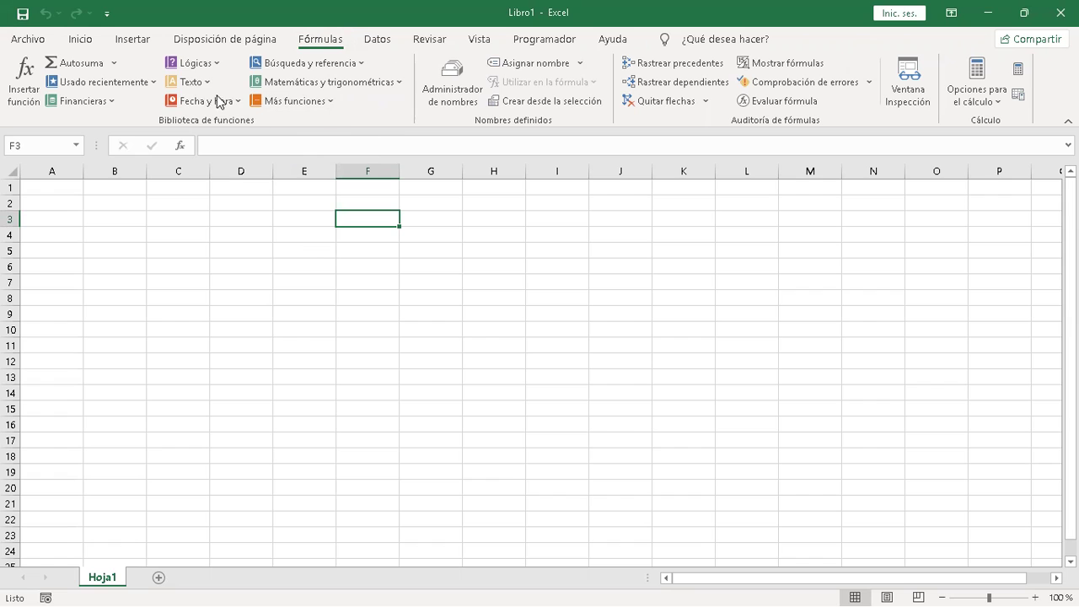
left_click(152, 83)
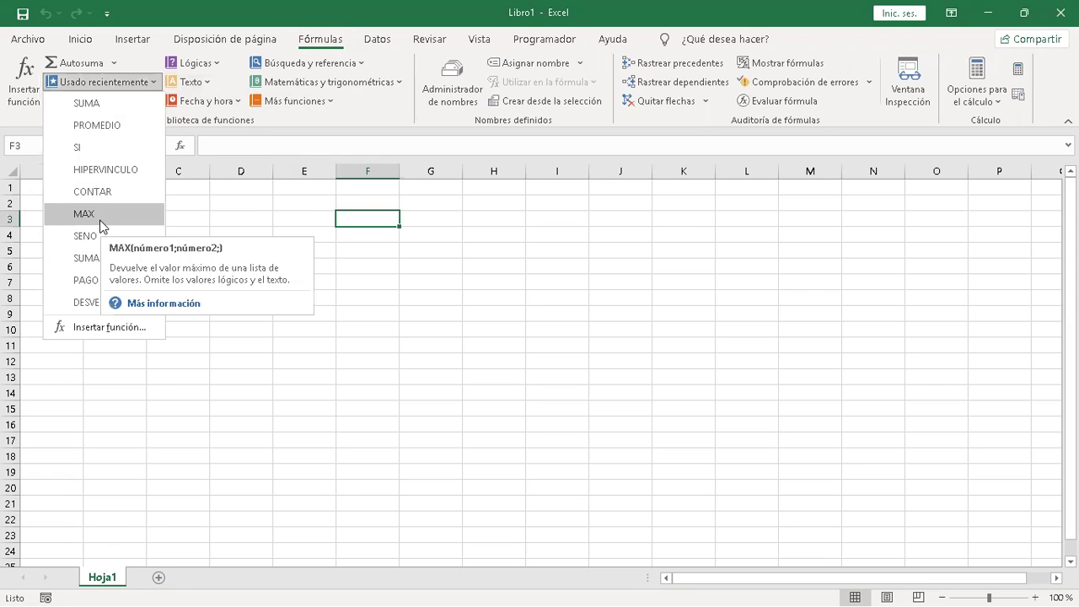
left_click(259, 205)
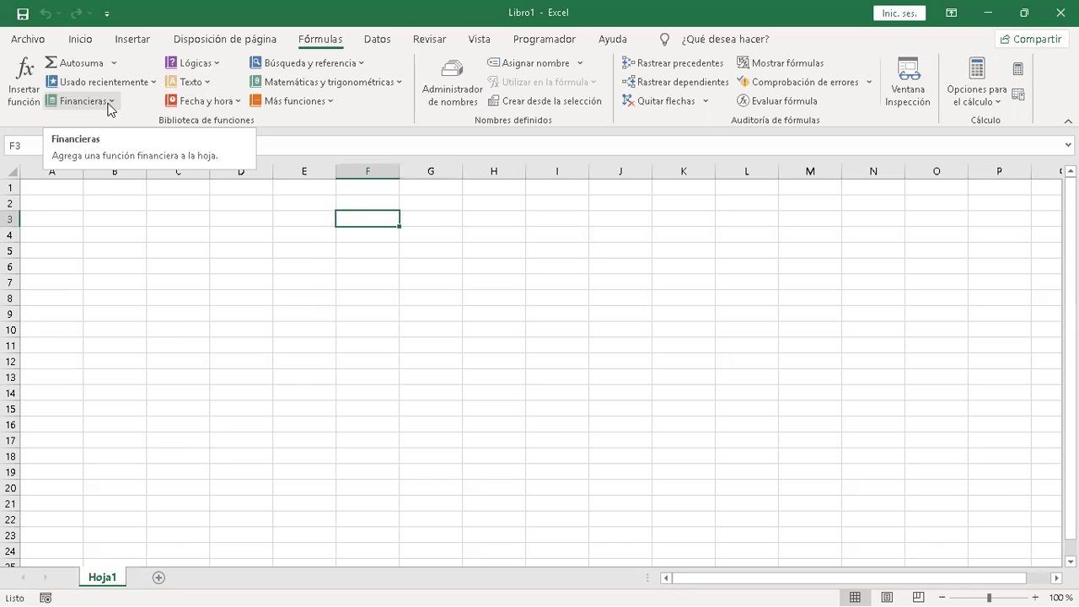
Step: Browse the Financieras function list, then close it
left_click(110, 101)
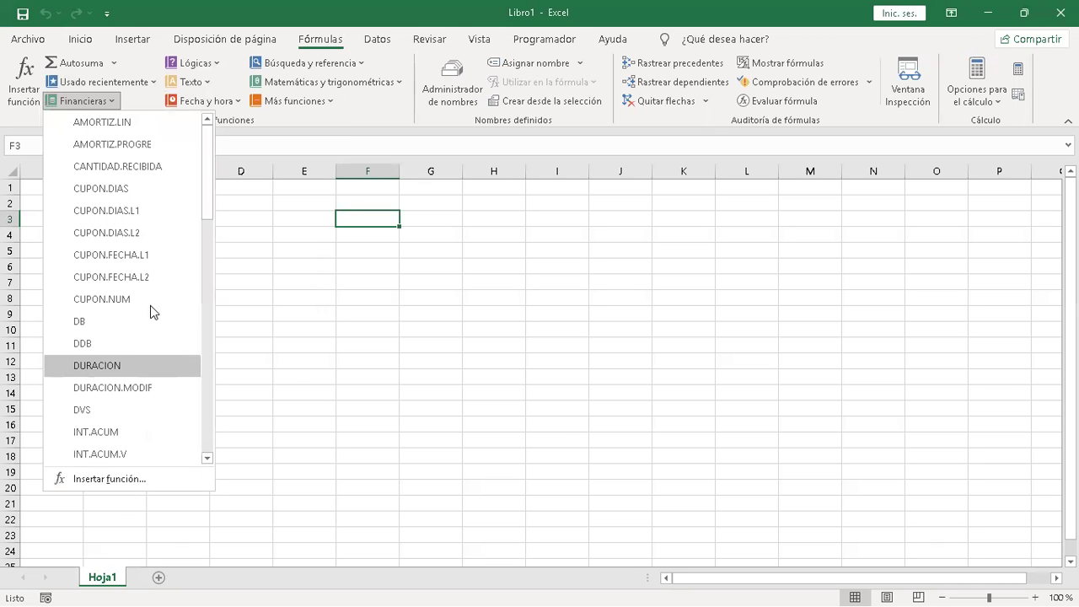
mouse_move(209, 180)
left_mouse_down()
mouse_move(204, 341)
mouse_move(201, 192)
left_mouse_up()
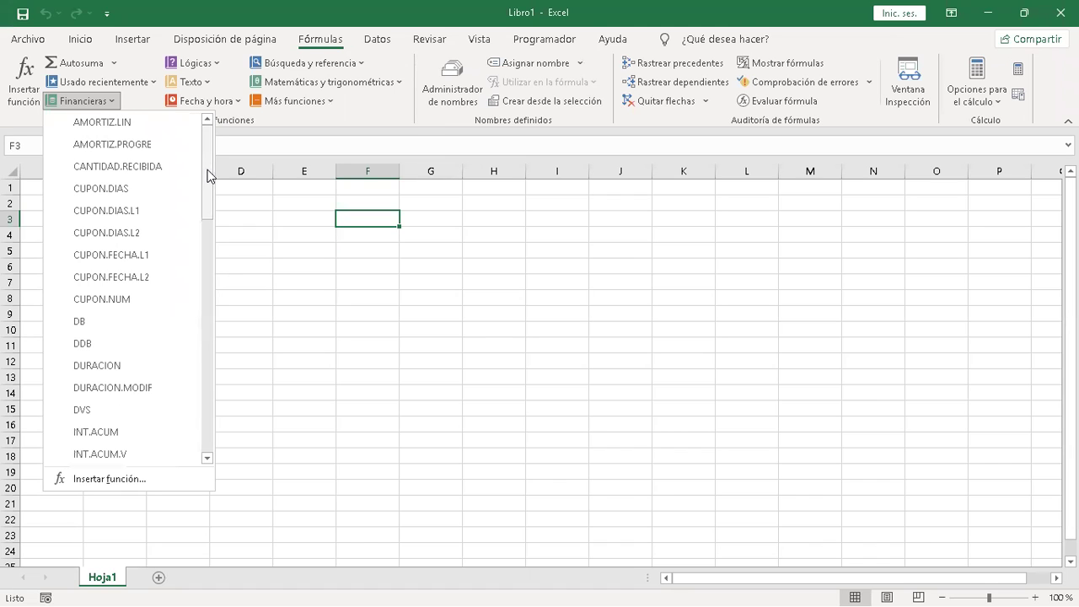
left_click(297, 279)
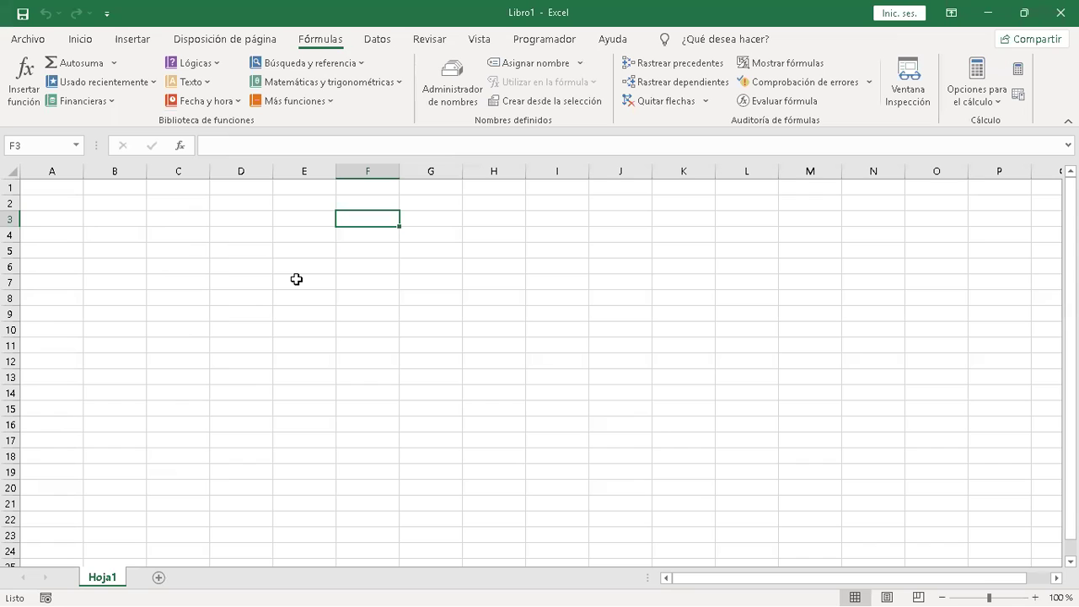
left_click(215, 66)
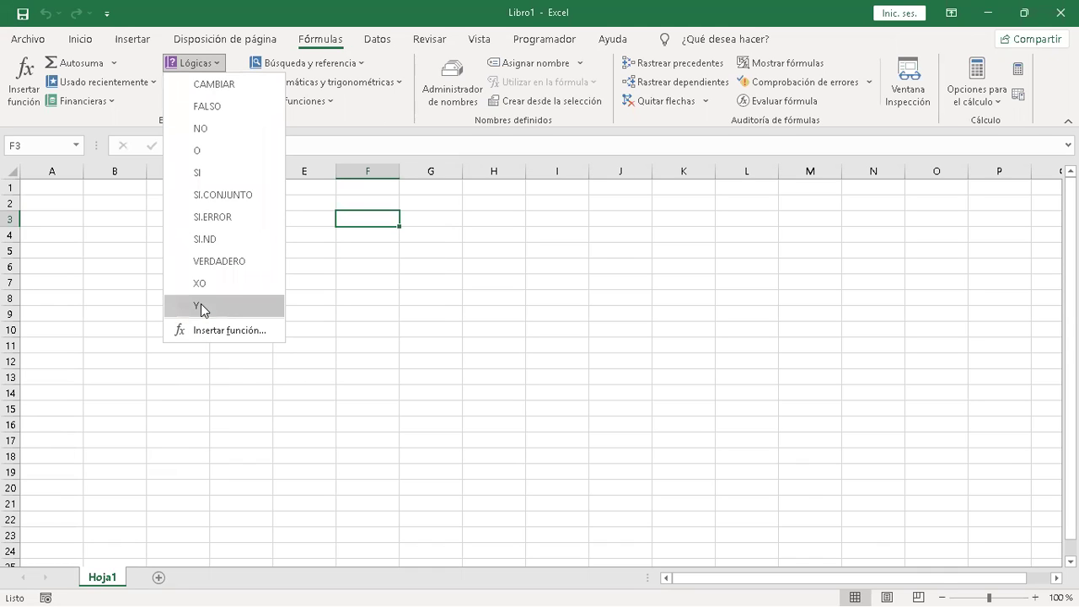
left_click(336, 375)
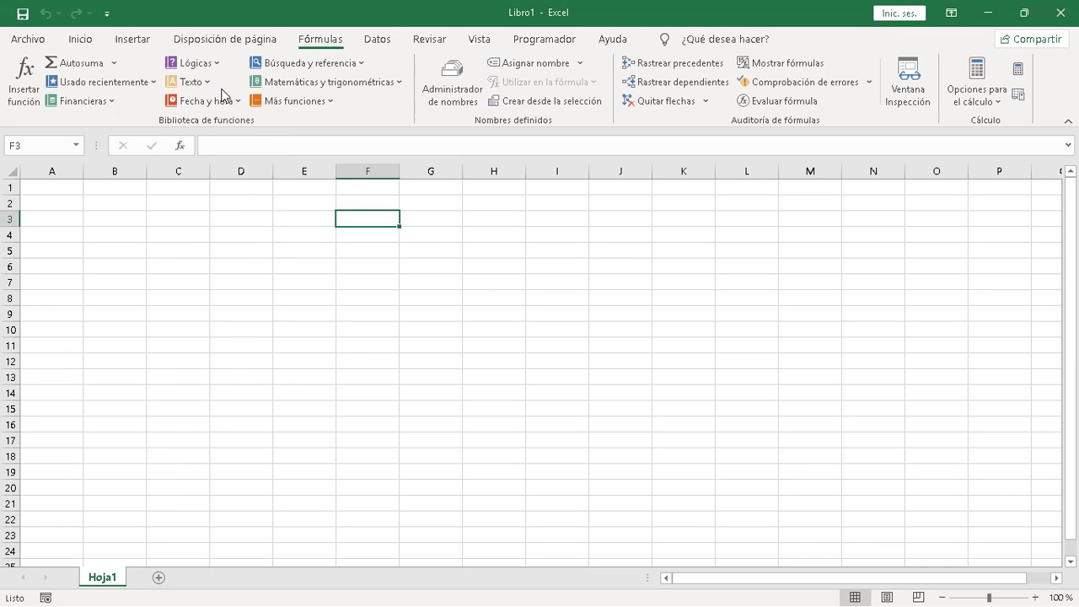
left_click(205, 85)
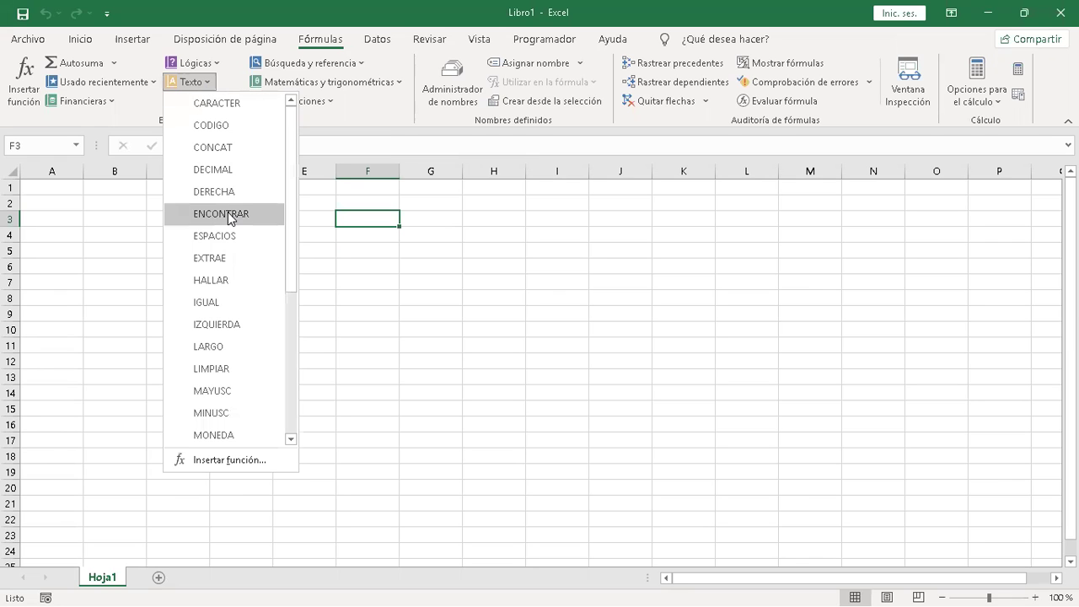
left_click_drag(291, 171, 296, 152)
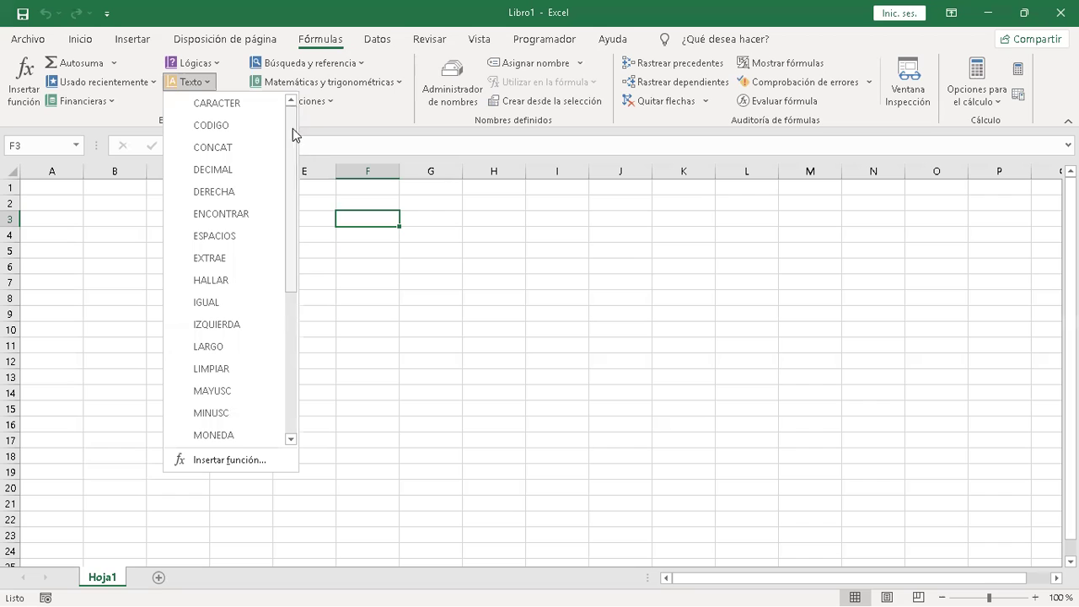
left_click(220, 127)
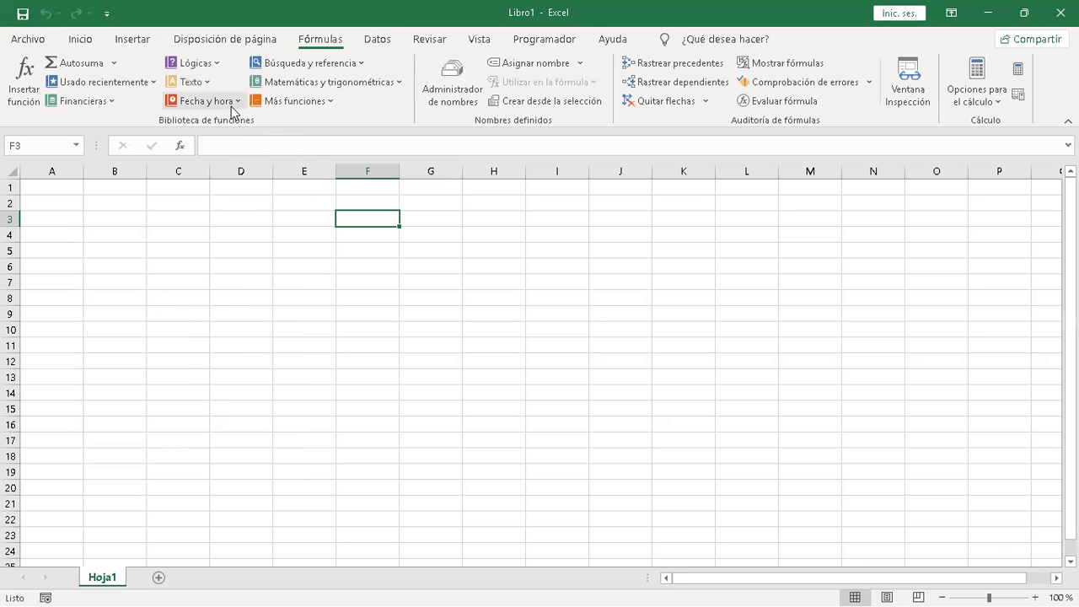
left_click(231, 104)
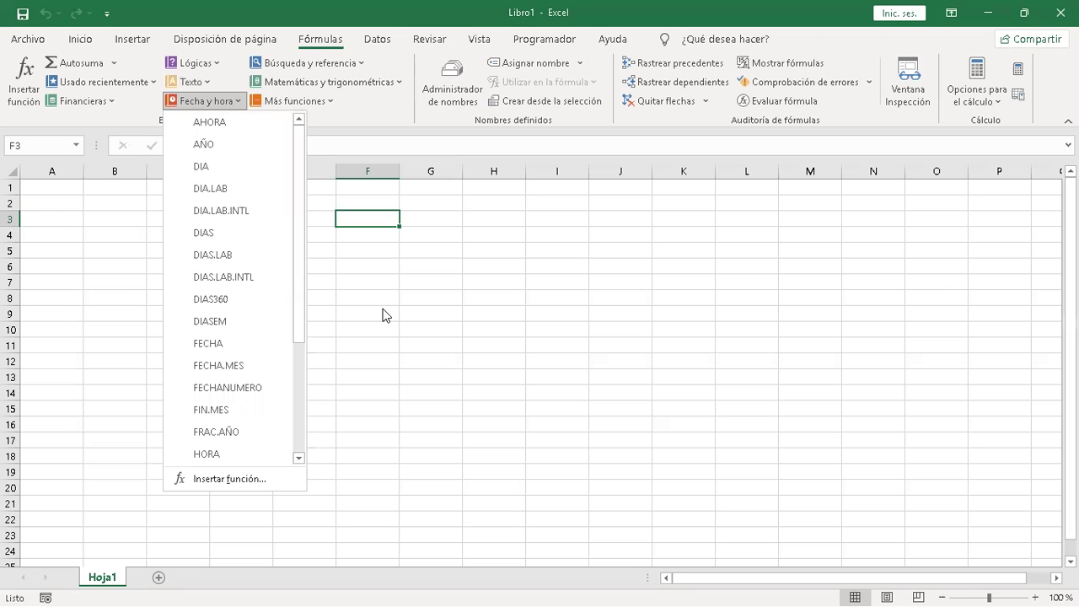
left_click(352, 146)
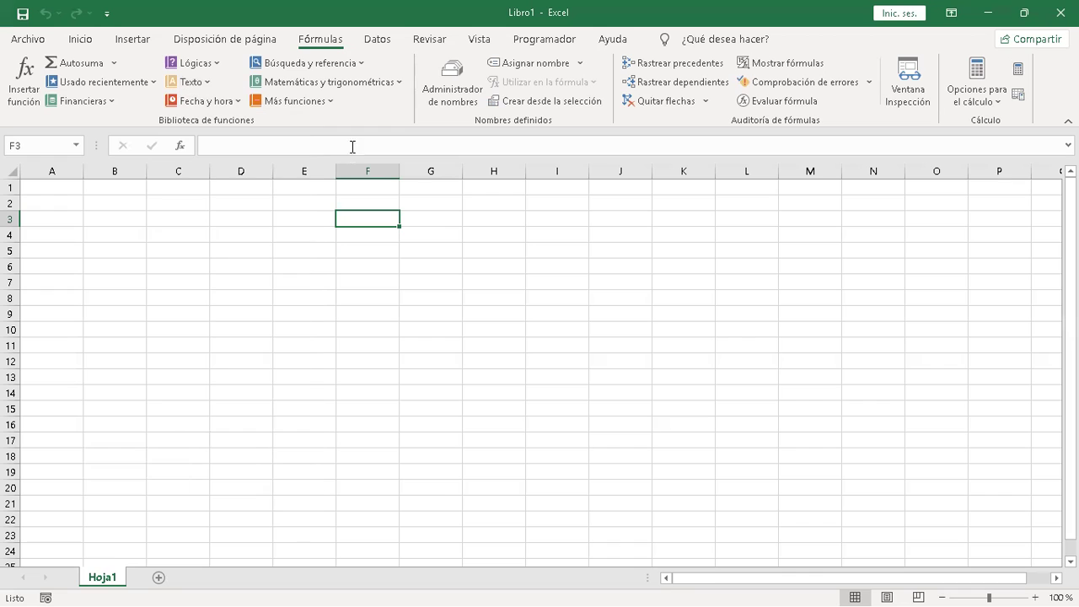
left_click(393, 84)
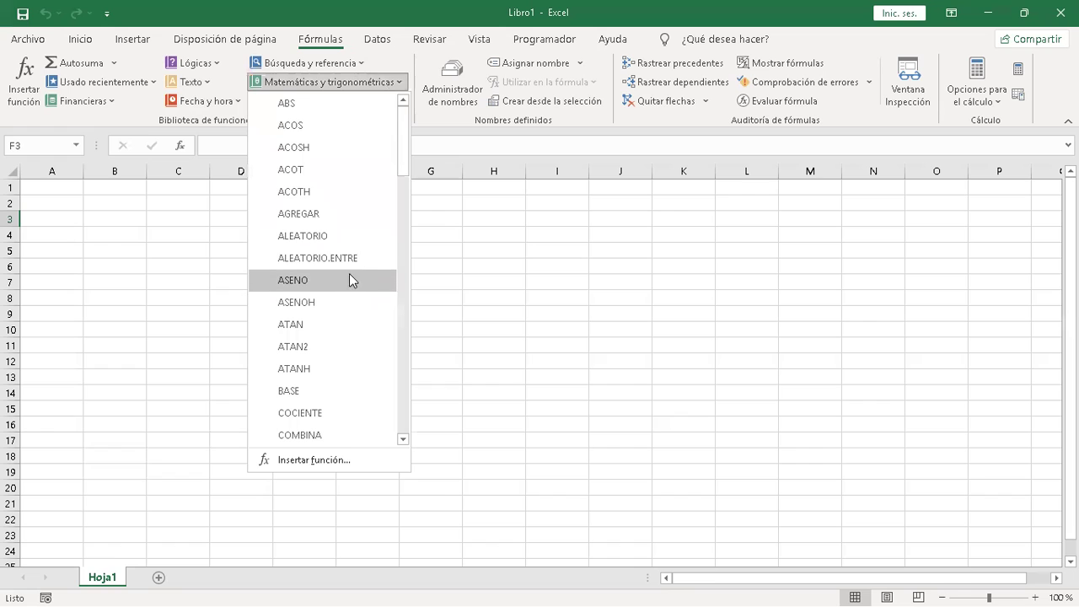
left_click_drag(400, 162, 401, 417)
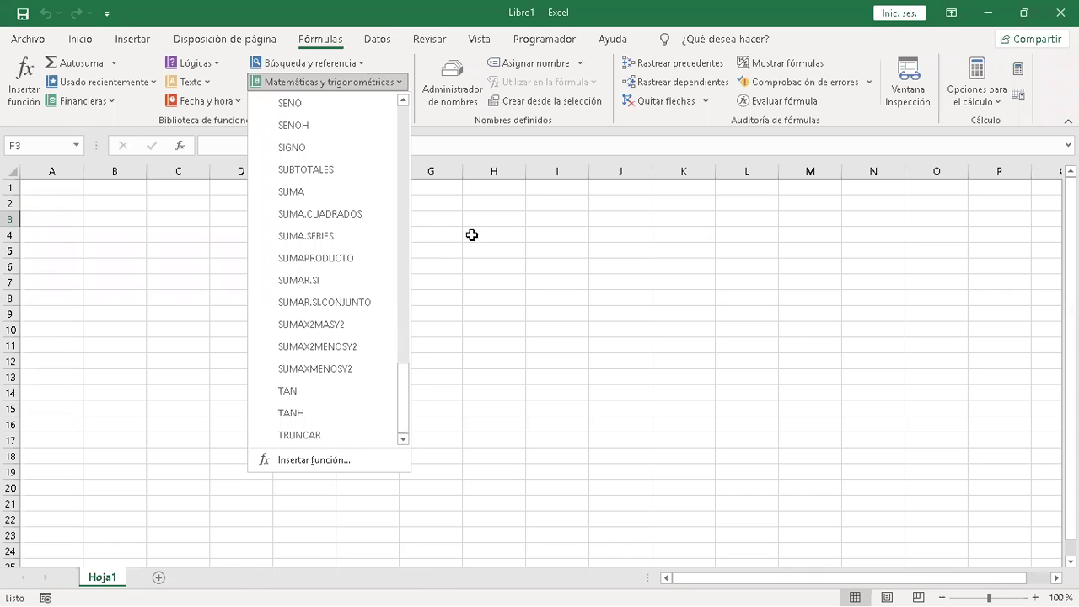
left_click(371, 82)
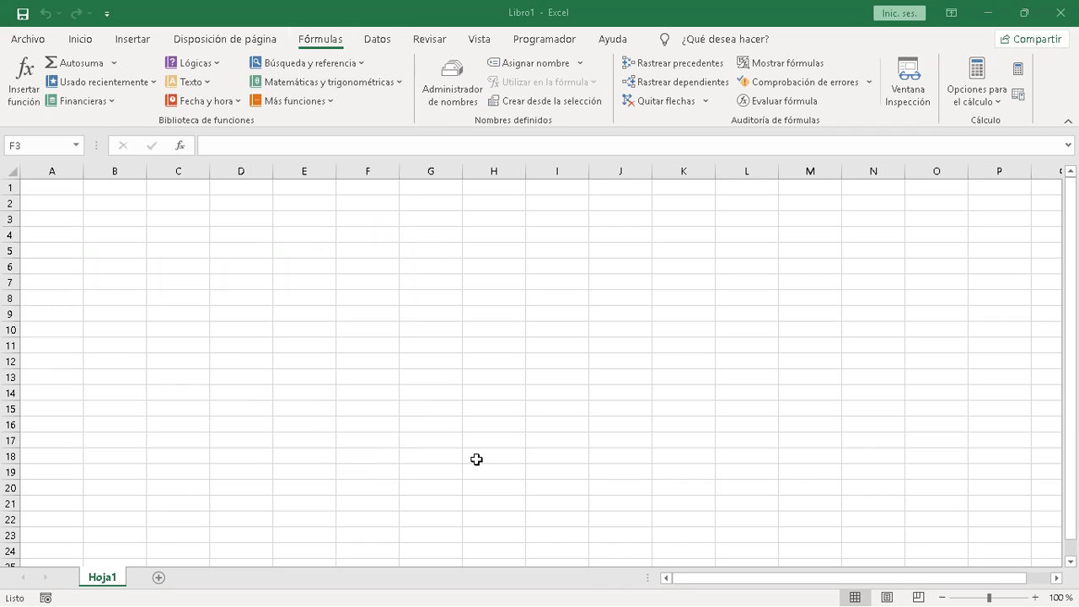
Step: Enter trial values 23 in D6 and 3344 in D8
left_click(366, 233)
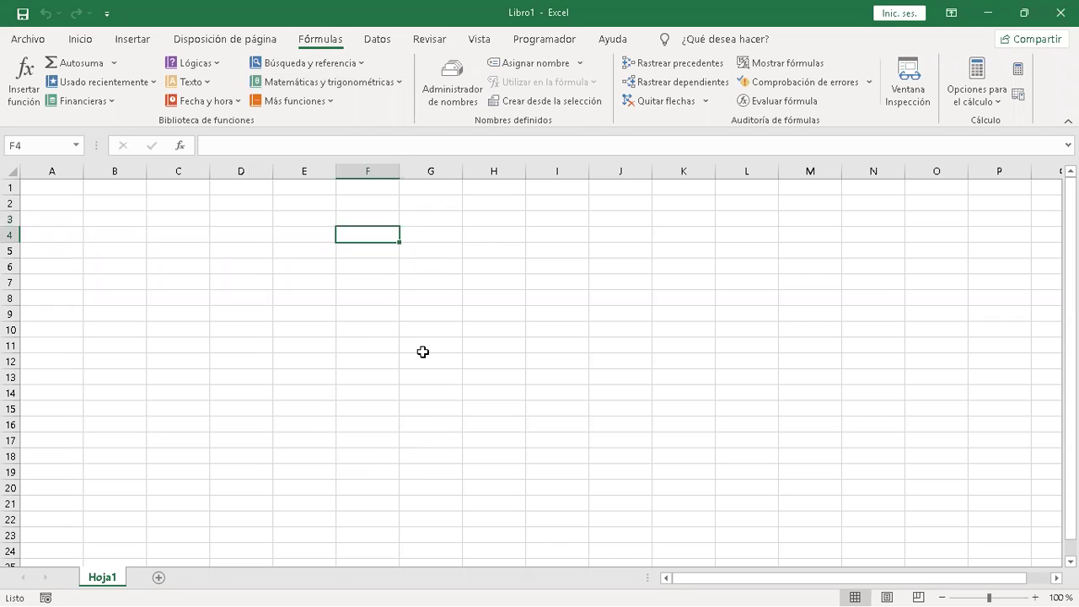
left_click(534, 238)
left_click(448, 264)
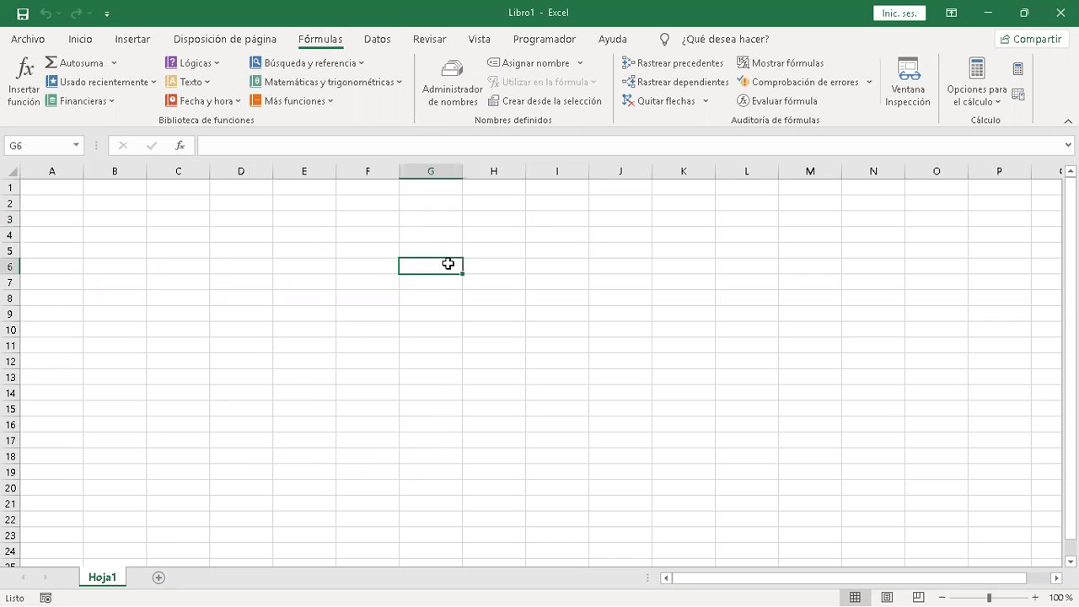
left_click(179, 216)
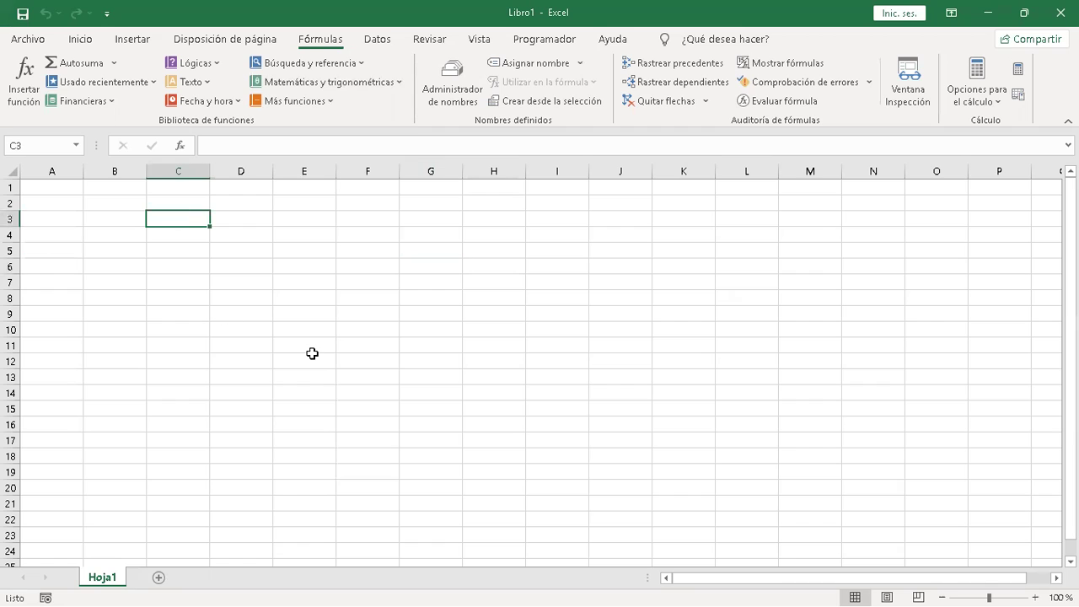
key("Down")
key("Down")
key("Down")
key("Down")
key("Right")
key("Right")
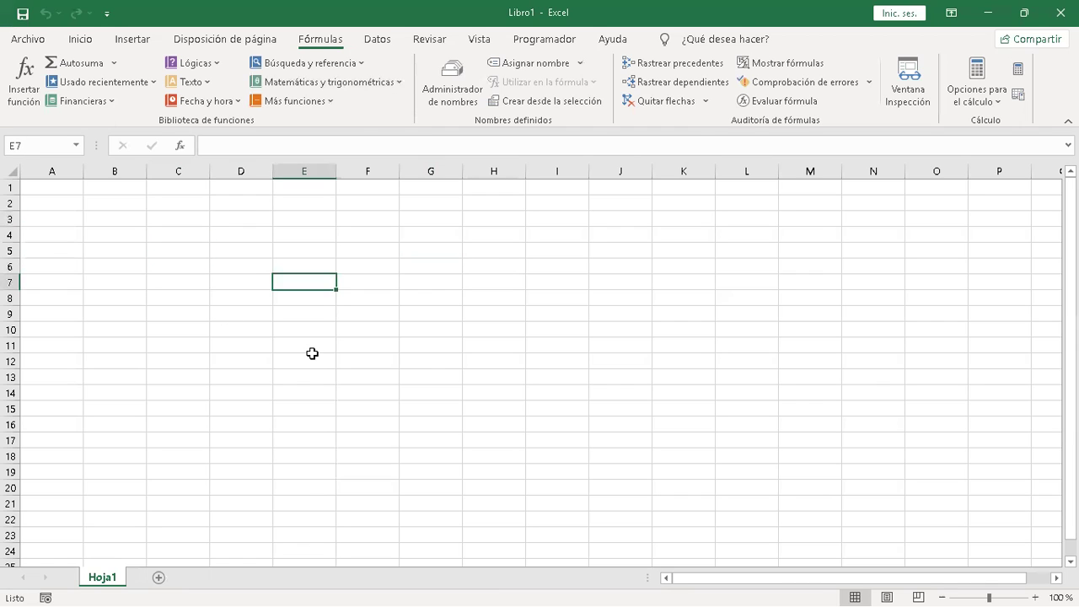
key("Left")
key("Up")
type("23")
key("Return")
Step: Delete the trial values from D6 and D8
key("Down")
type("3344")
key("Return")
key("Down")
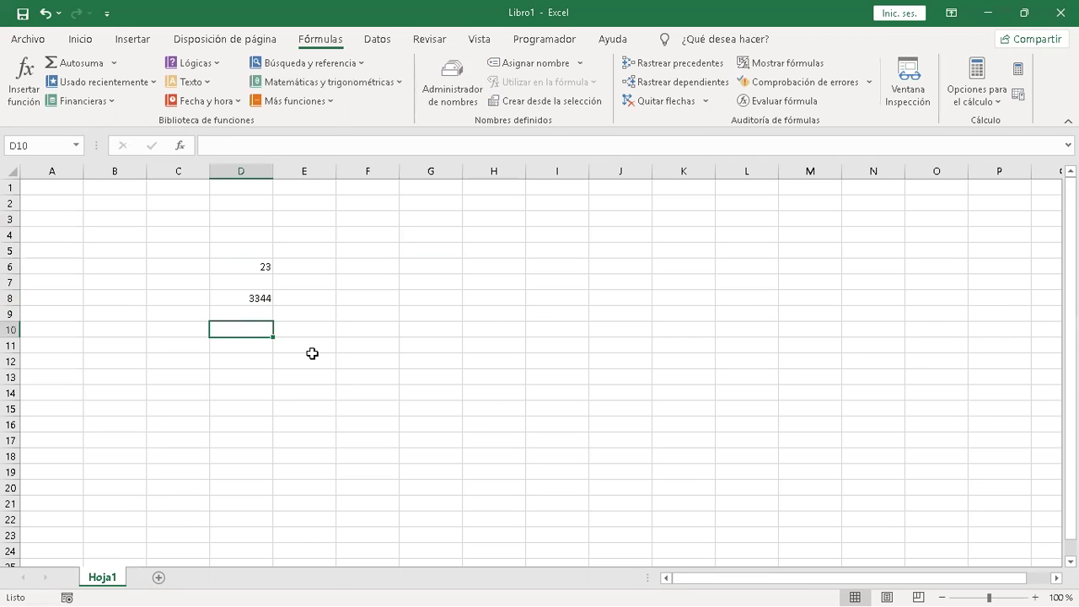
key("Up")
key("Up")
key("Up")
key("Up")
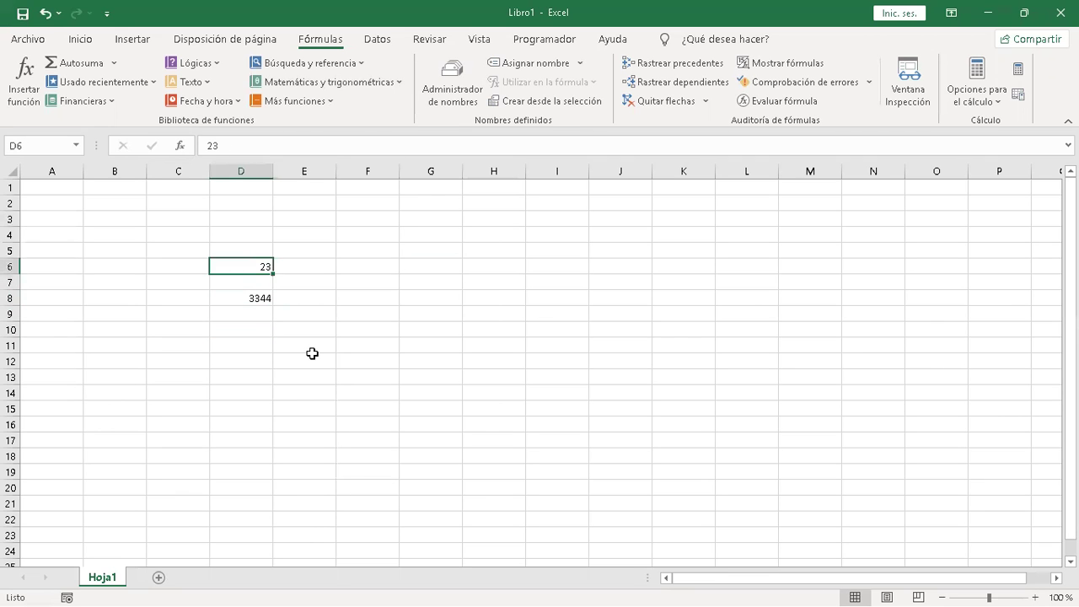
key("Delete")
key("Down")
key("Down")
key("Delete")
key("Down")
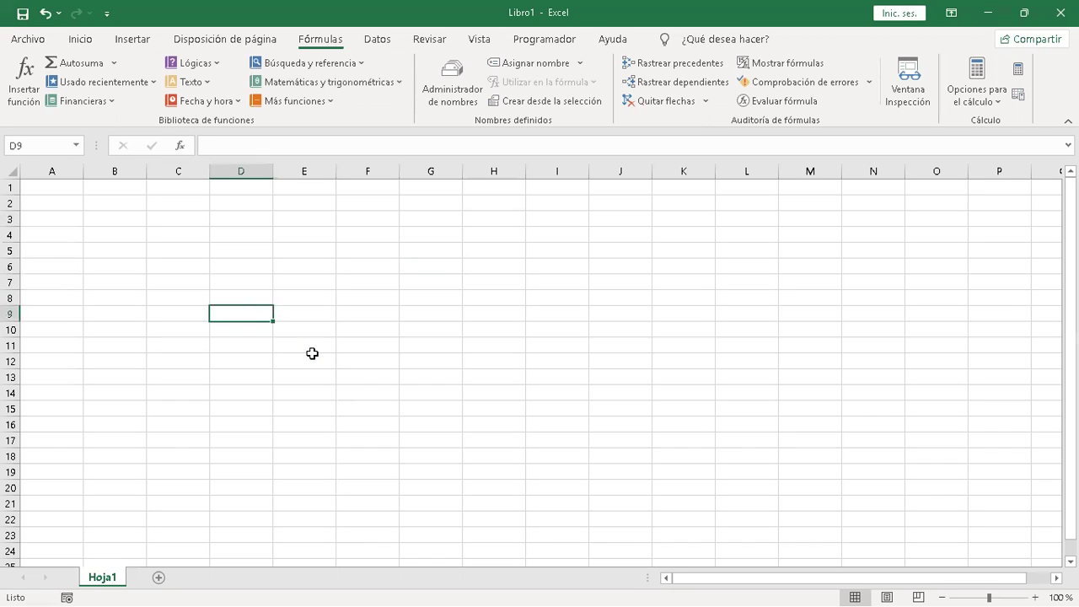
key("Up")
Step: Move to F5, discard a stray character, and begin a formula with =
key("Right")
key("Right")
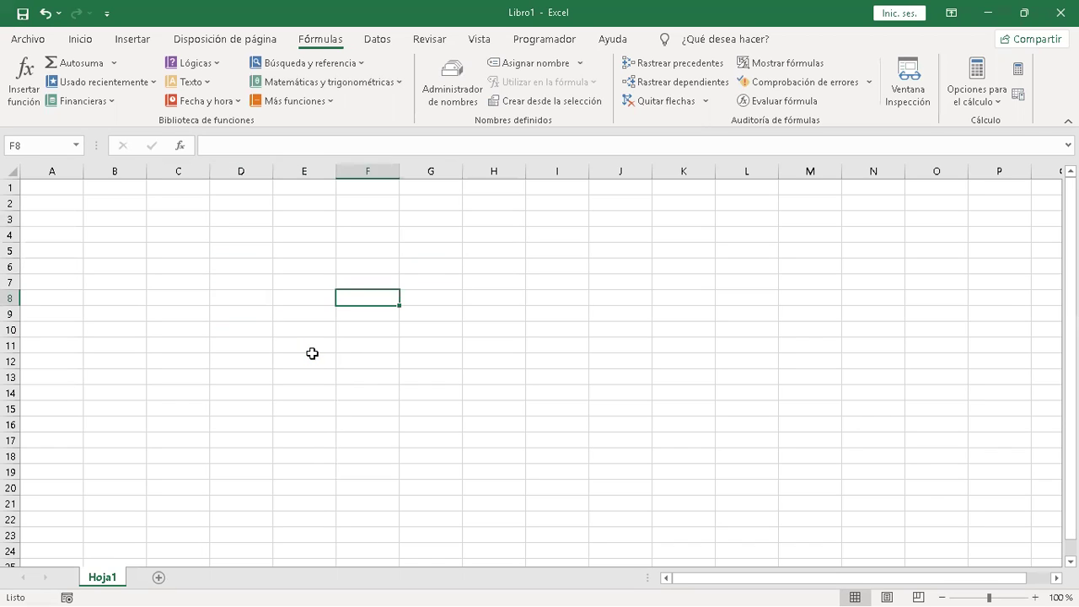
key("Right")
key("Right")
key("Left")
key("Left")
key("Up")
key("Up")
key("Up")
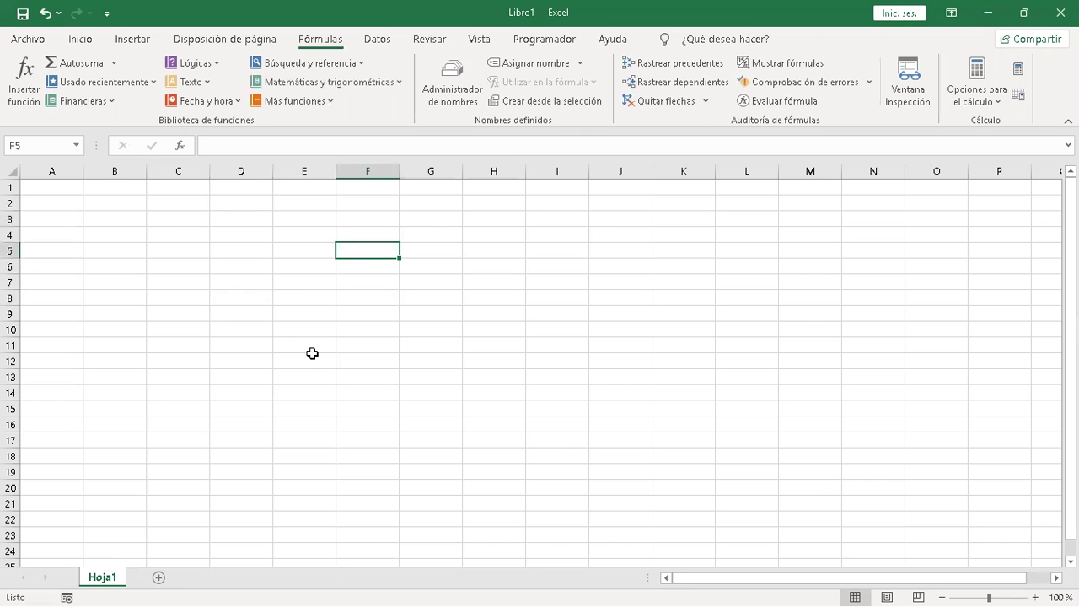
type("¿")
key("Escape")
type("=")
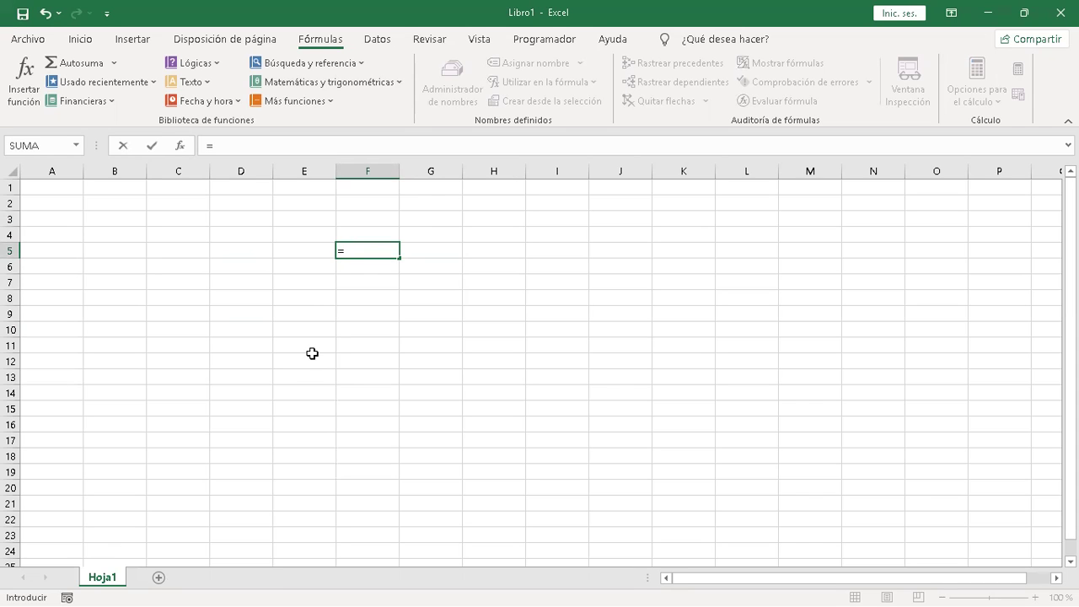
Step: Replace the typed 'suma' with =a in F5 and scroll the A-function suggestions
type("suma")
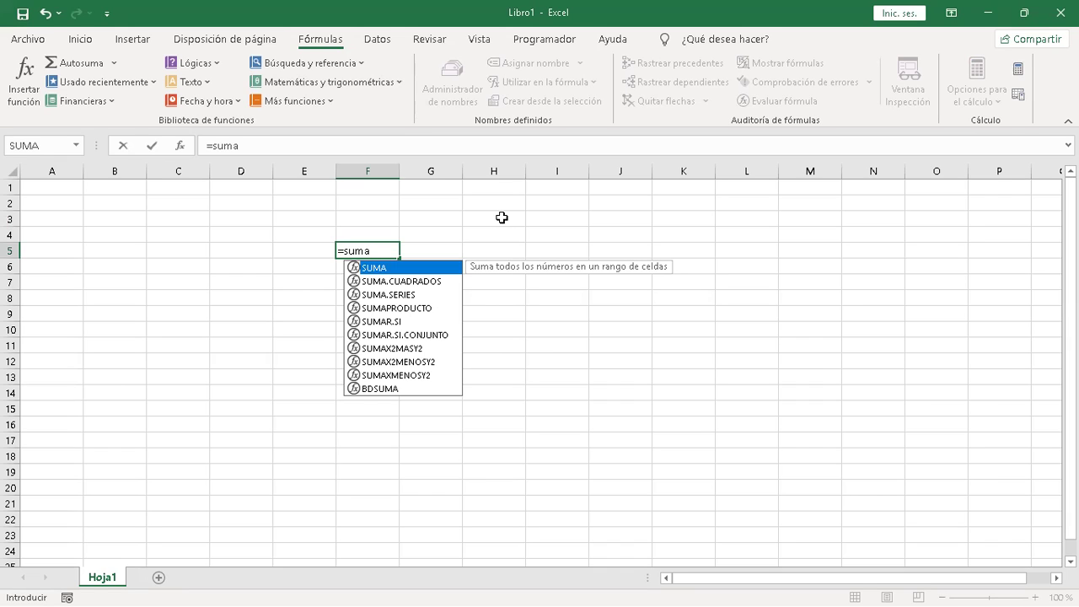
key("BackSpace")
key("BackSpace")
key("BackSpace")
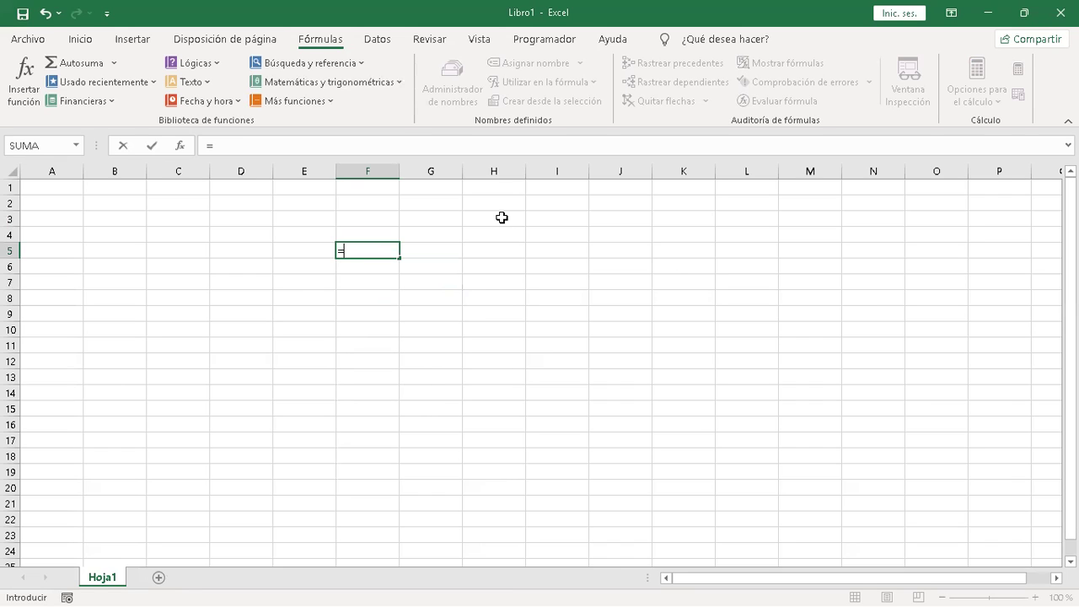
type("a")
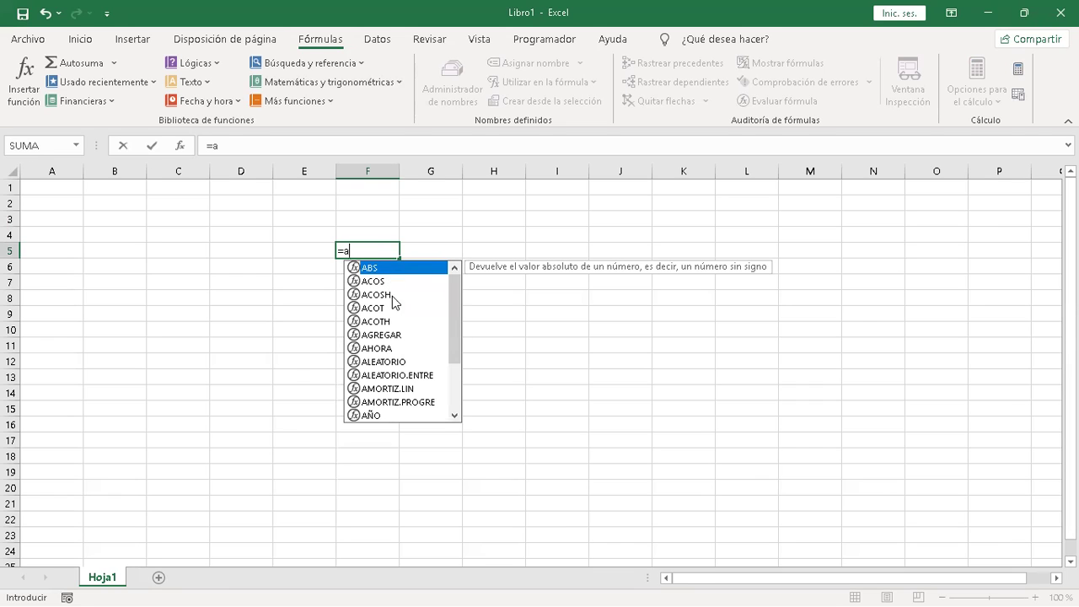
mouse_move(450, 291)
left_mouse_down()
mouse_move(453, 361)
mouse_move(454, 280)
left_mouse_up()
left_click_drag(455, 318, 455, 374)
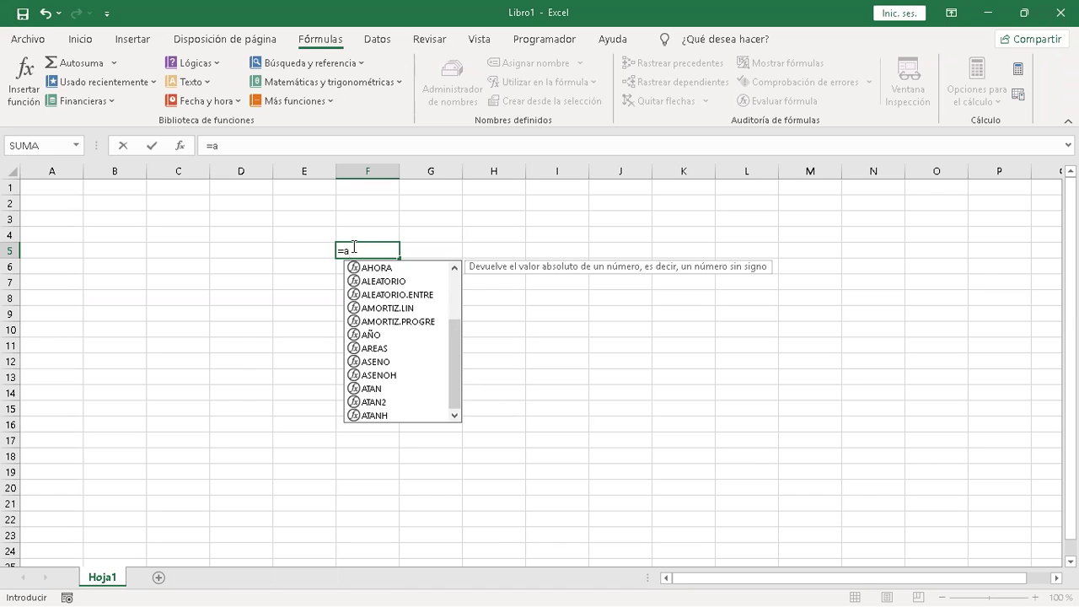
Step: Browse the autocomplete lists for functions starting with B, C and P
left_click(382, 254)
key("BackSpace")
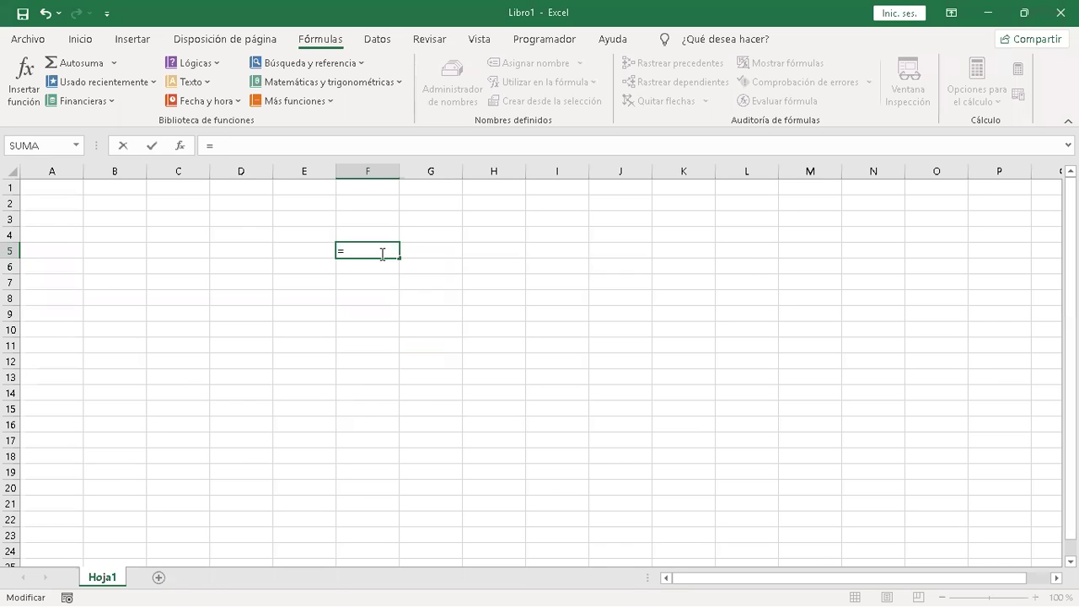
type("b")
mouse_move(445, 283)
left_mouse_down()
mouse_move(449, 399)
mouse_move(444, 255)
left_mouse_up()
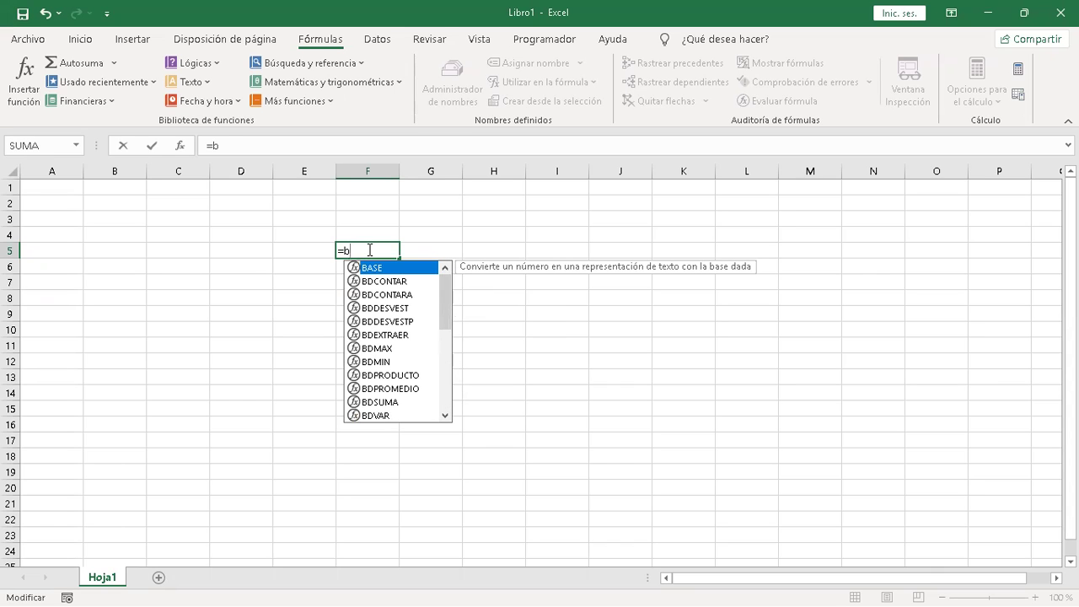
key("BackSpace")
type("c")
mouse_move(487, 285)
left_mouse_down()
mouse_move(485, 392)
mouse_move(487, 287)
left_mouse_up()
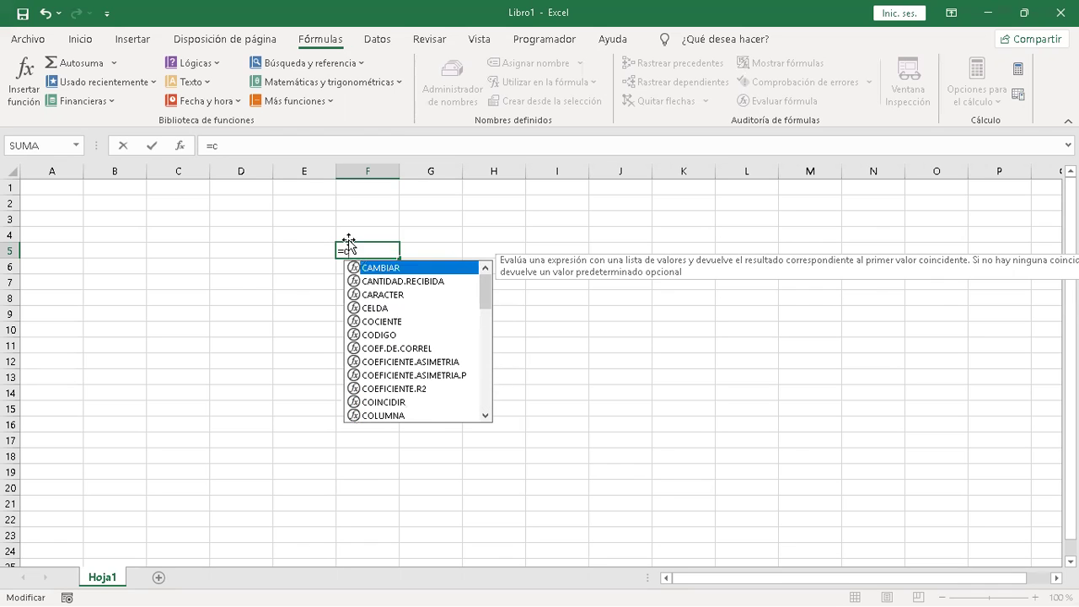
key("BackSpace")
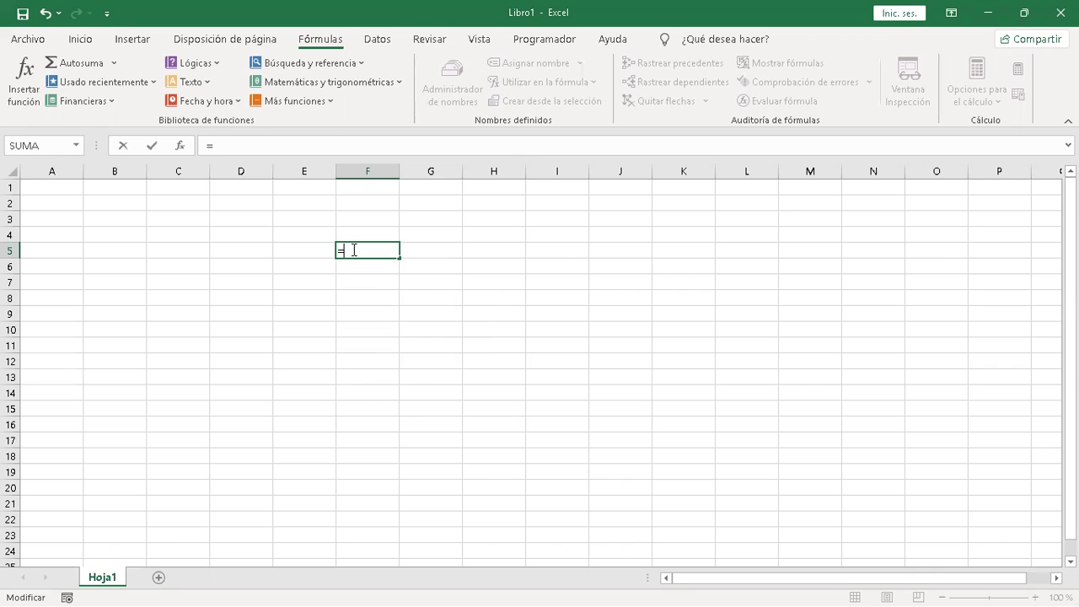
type("p")
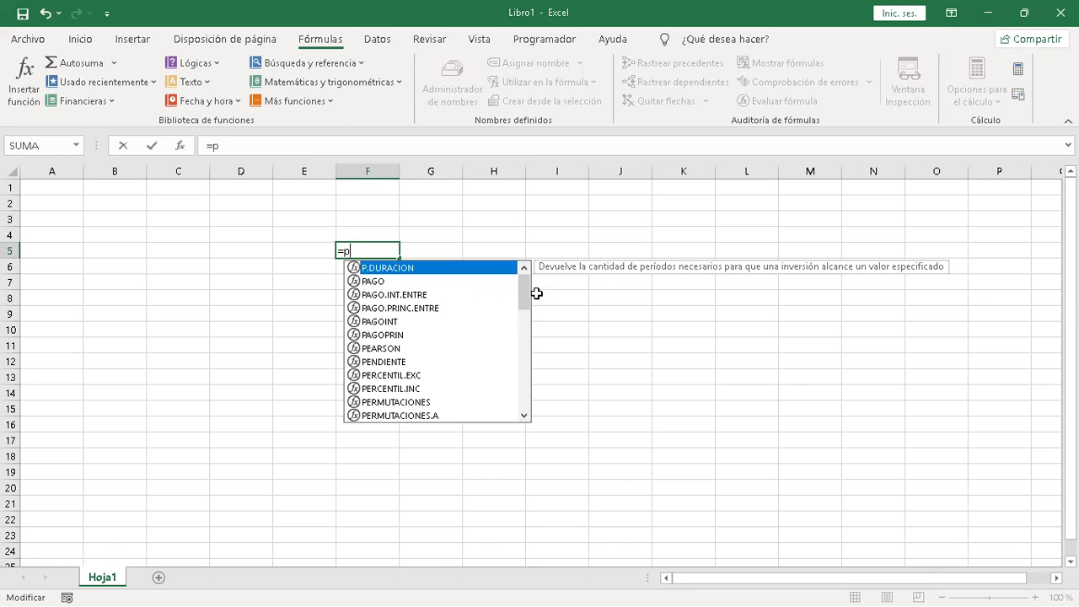
mouse_move(528, 287)
left_mouse_down()
mouse_move(523, 403)
mouse_move(539, 278)
left_mouse_up()
Step: Try the letters Z, X and Y in F5's formula, erasing each
key("BackSpace")
type("z")
key("BackSpace")
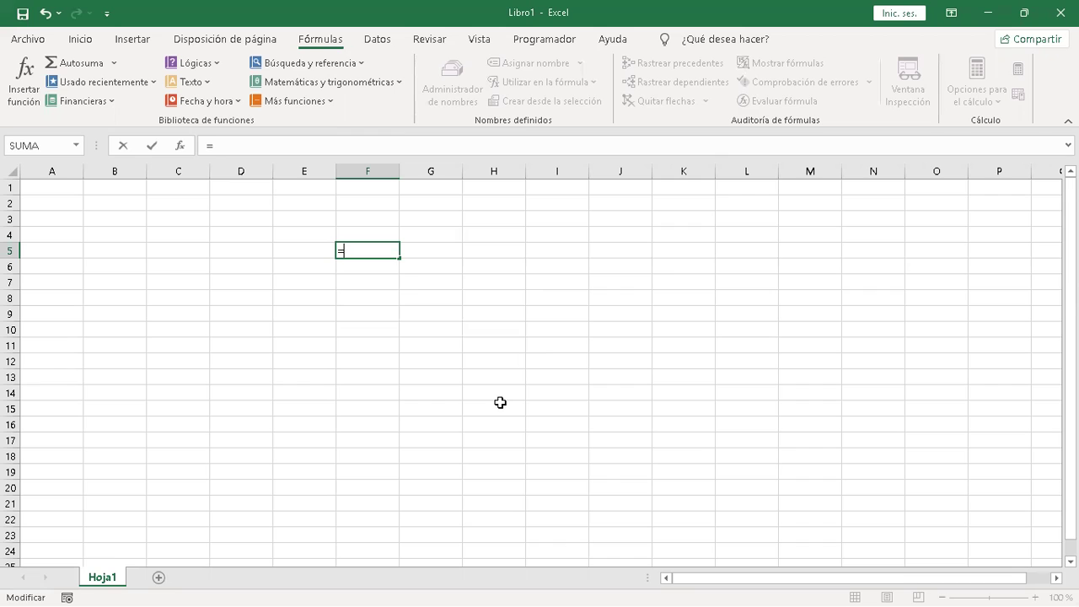
type("x")
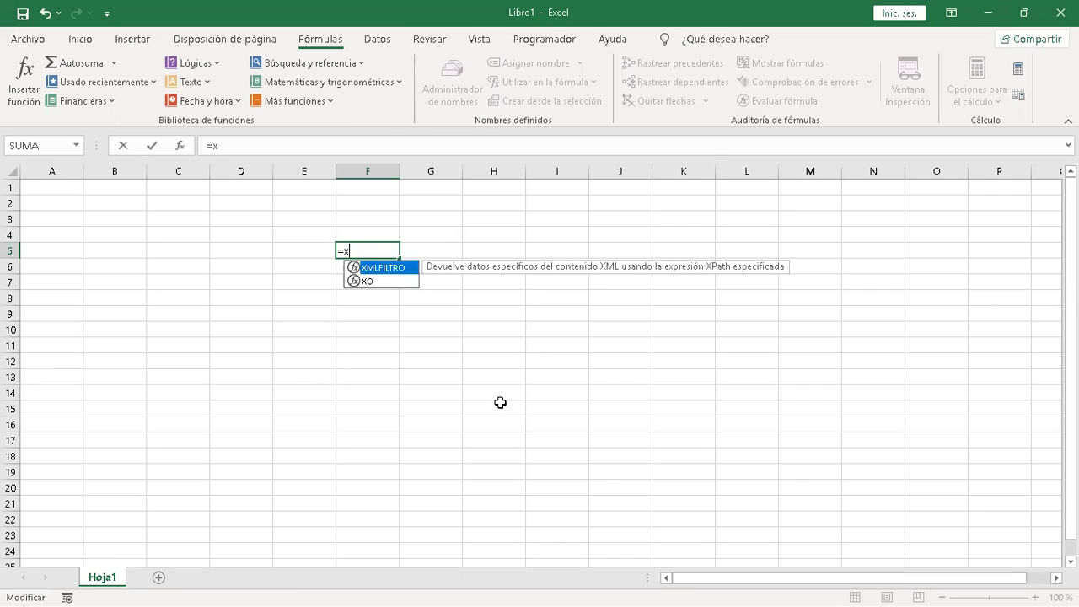
key("BackSpace")
type("y")
key("BackSpace")
type("z")
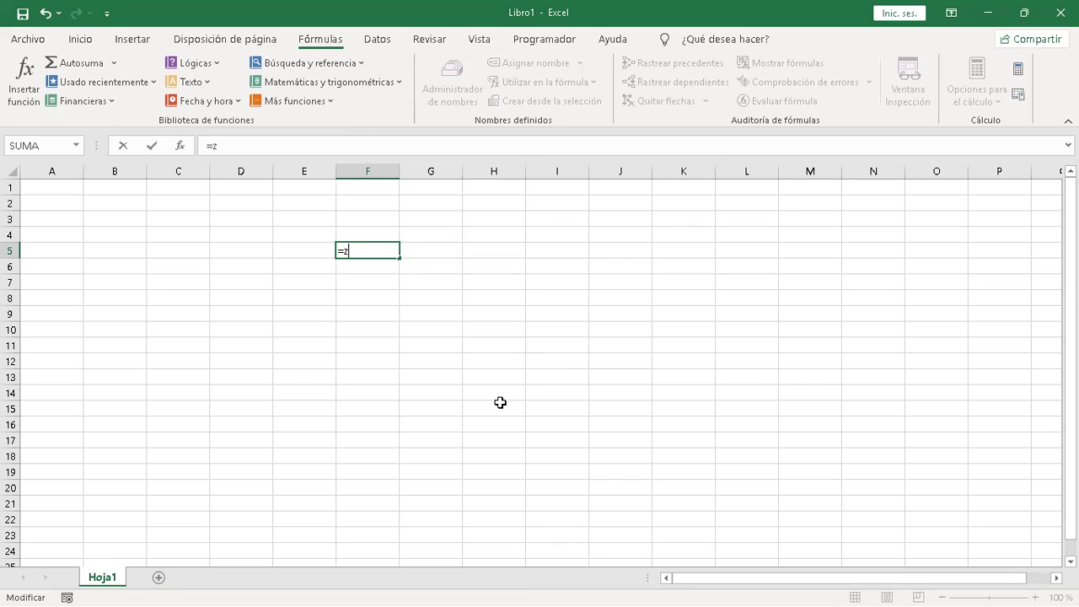
key("BackSpace")
Step: Look up the PROMEDIO functions with =prome, then clear F5
type("prome")
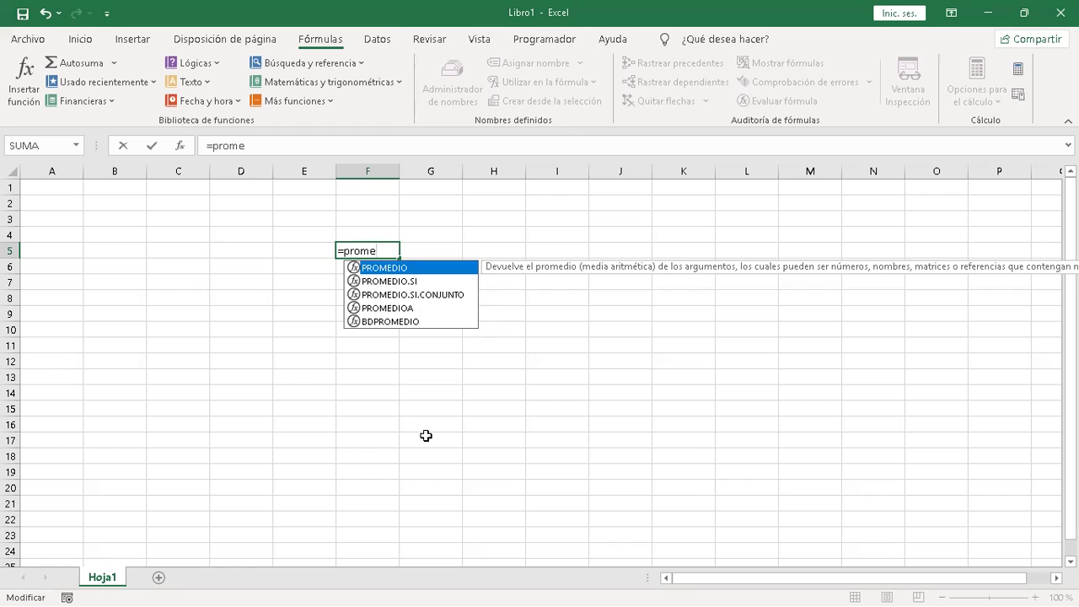
key("BackSpace")
key("BackSpace")
key("BackSpace")
type("p")
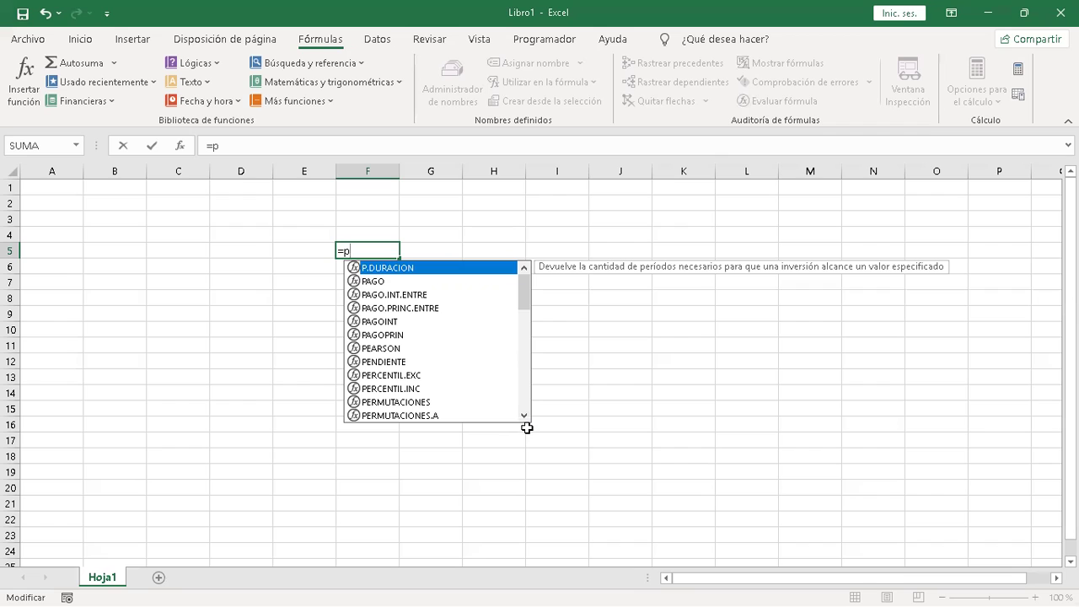
key("BackSpace")
key("BackSpace")
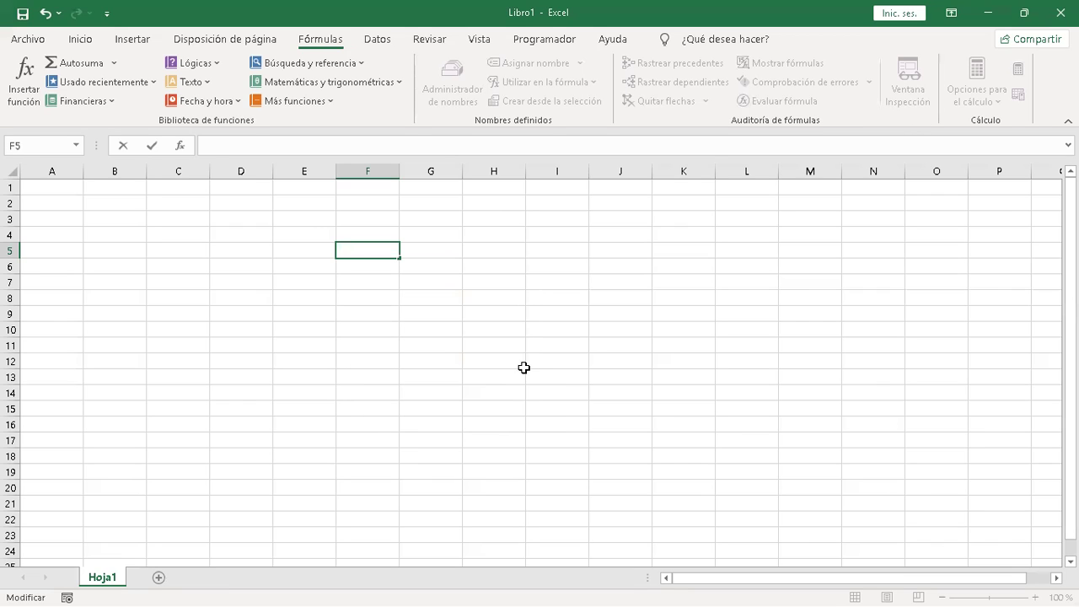
left_click(574, 296)
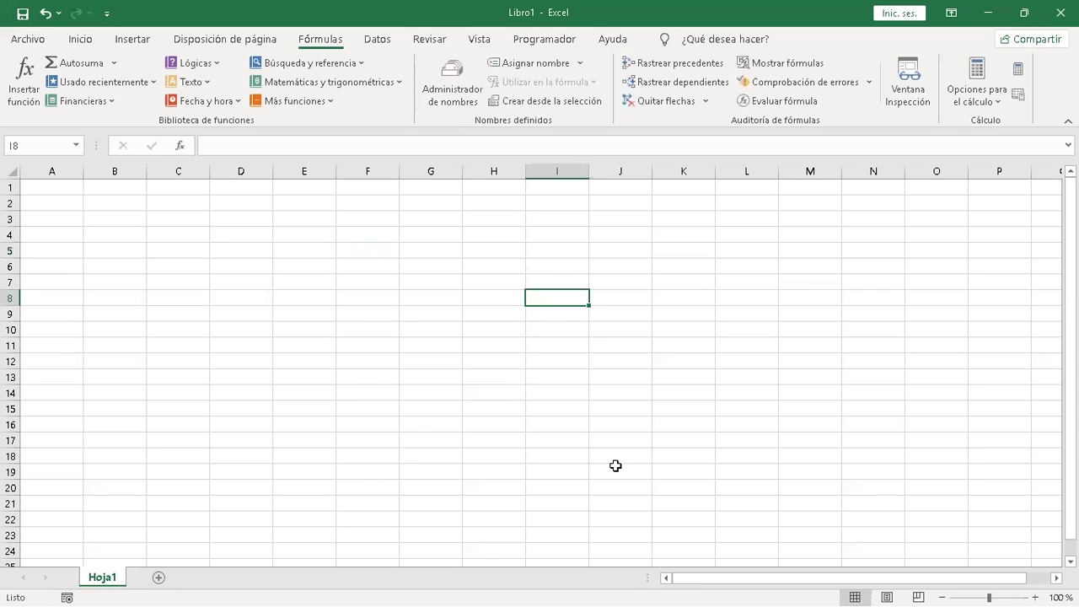
type("=")
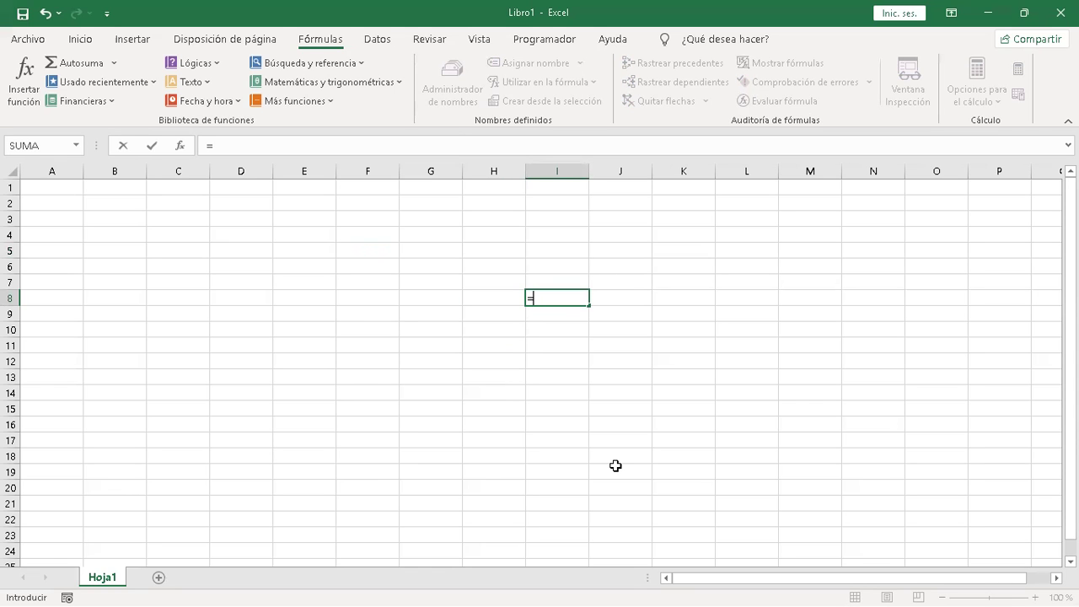
type("raiz")
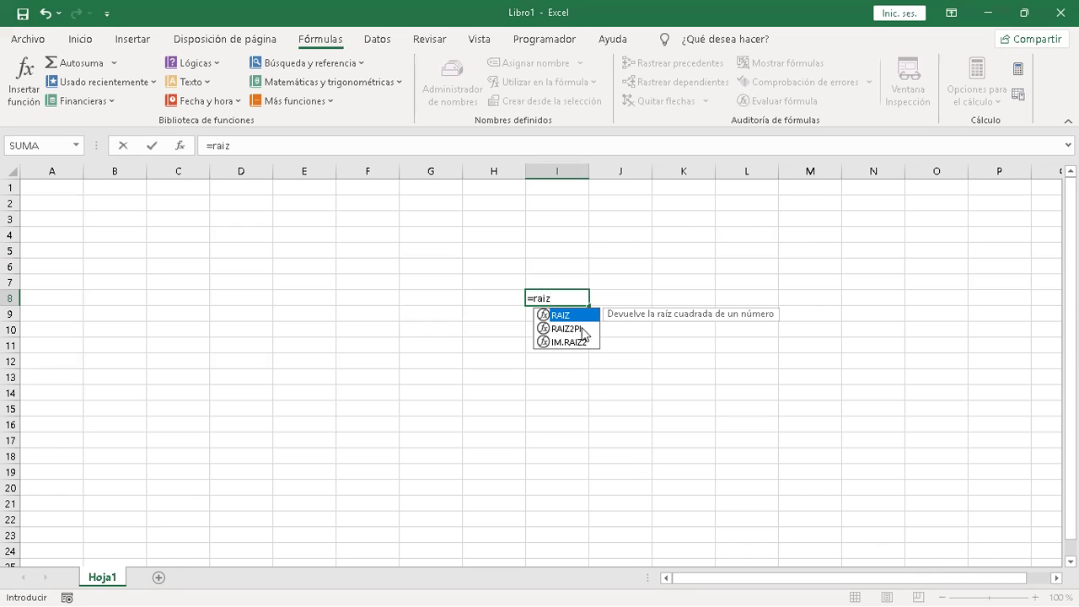
left_click(552, 428)
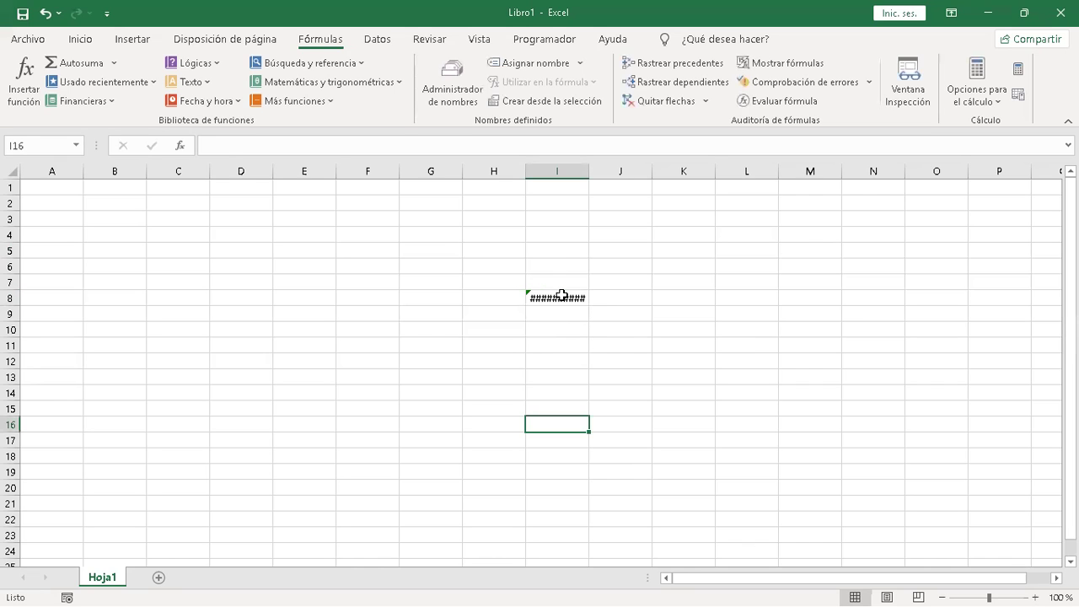
left_click(562, 296)
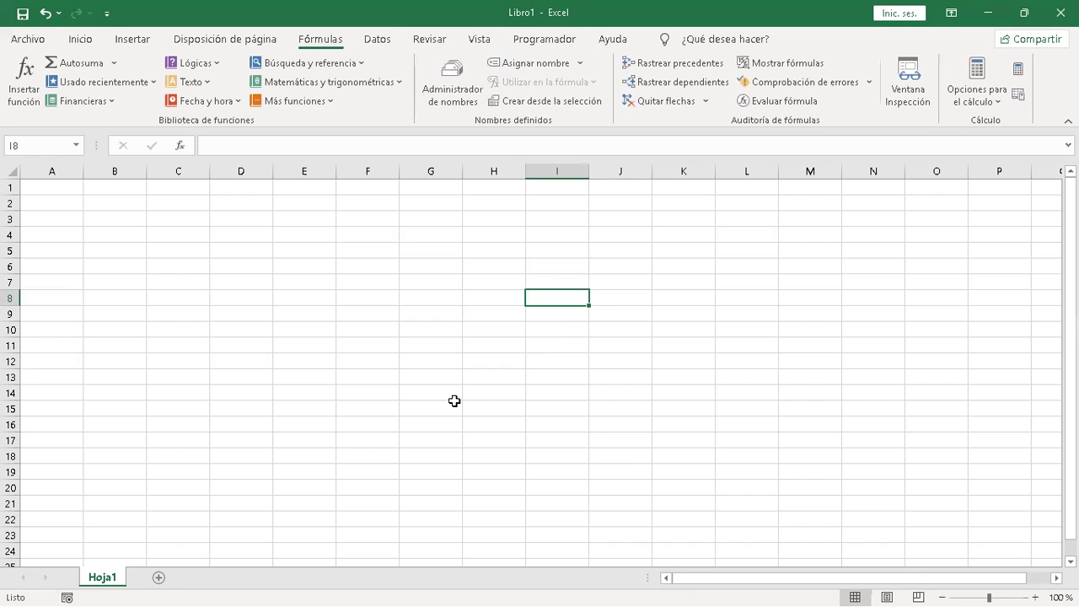
left_click(460, 282)
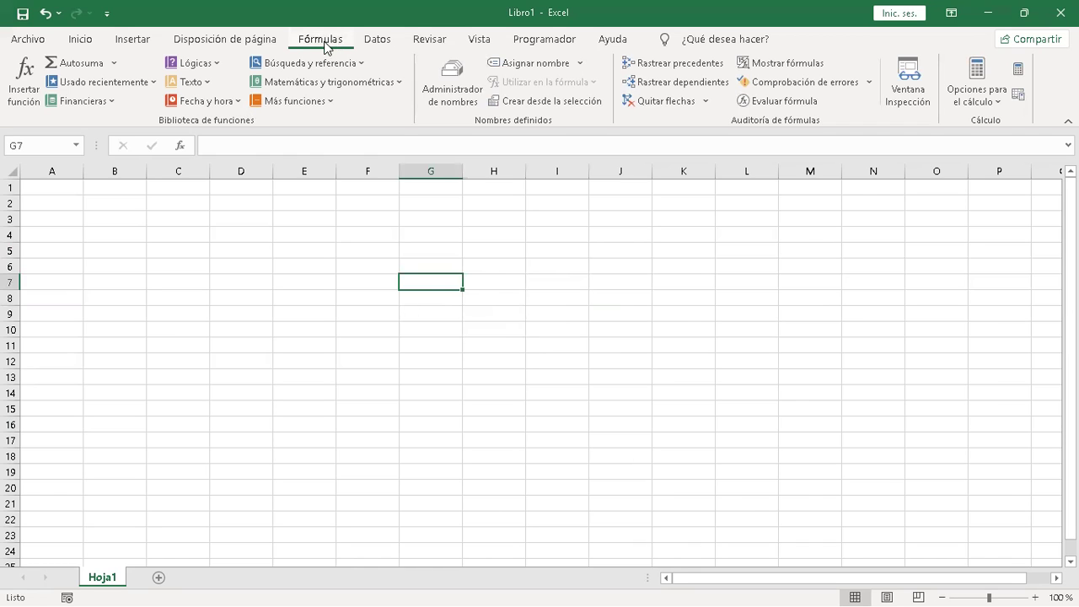
type("=")
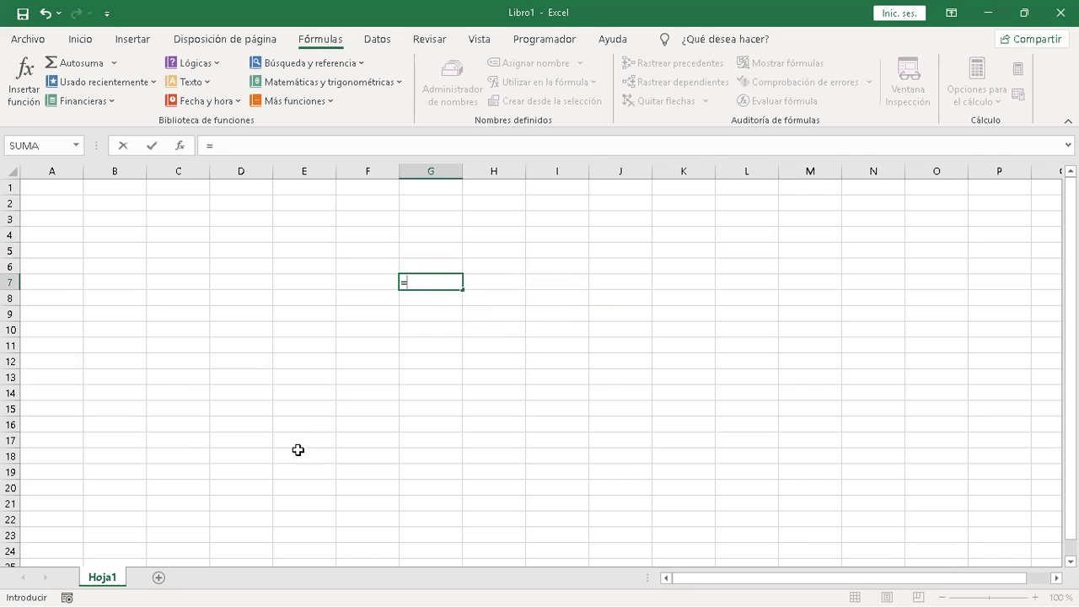
type("con")
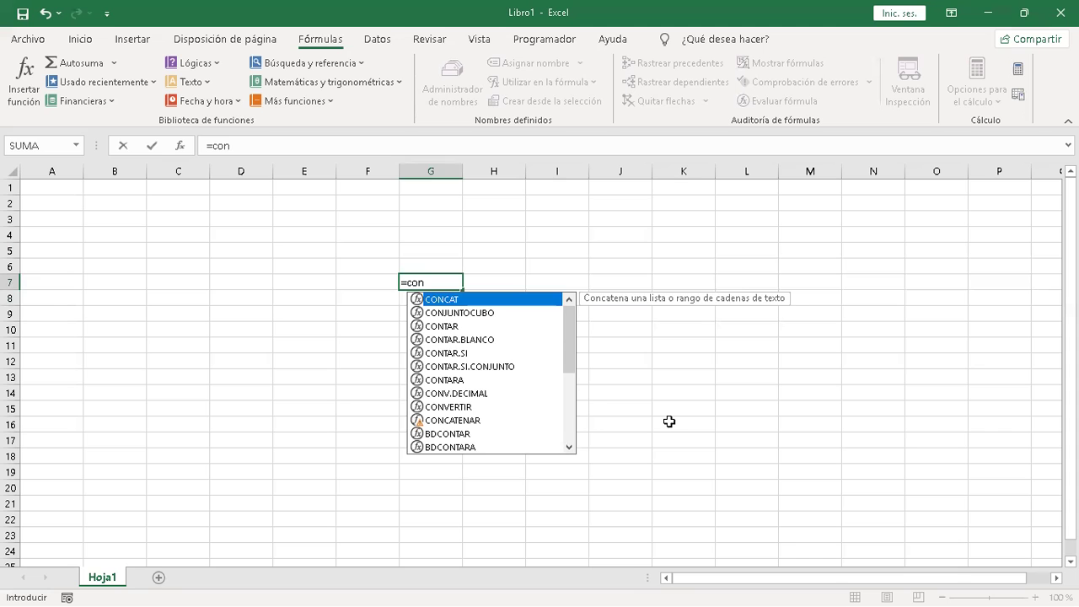
key("Escape")
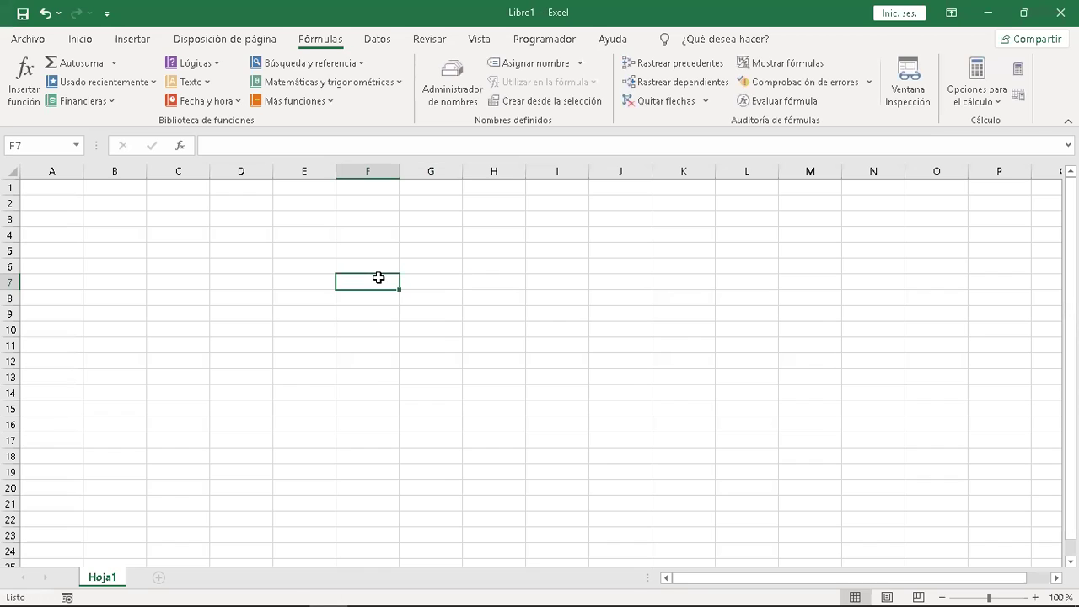
type("=")
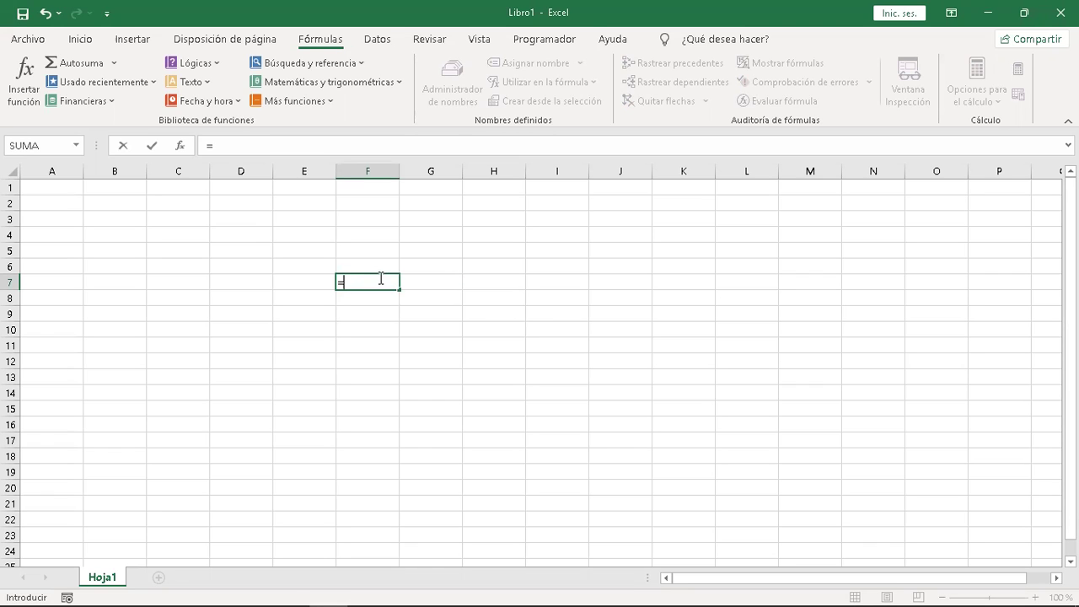
type("m")
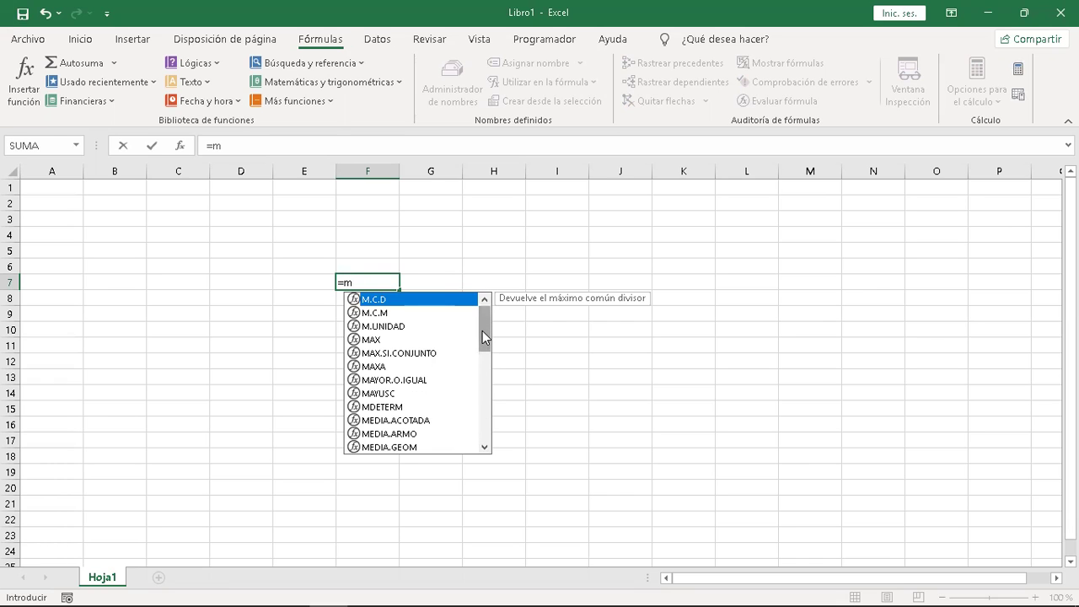
mouse_move(484, 338)
left_mouse_down()
mouse_move(485, 442)
mouse_move(492, 296)
left_mouse_up()
key("BackSpace")
key("BackSpace")
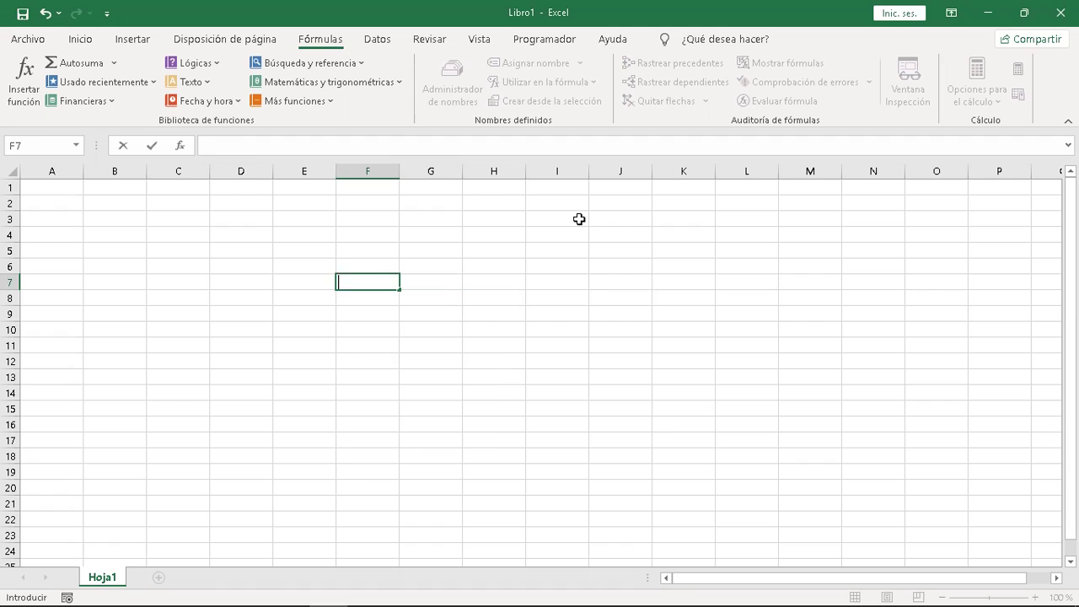
left_click(642, 386)
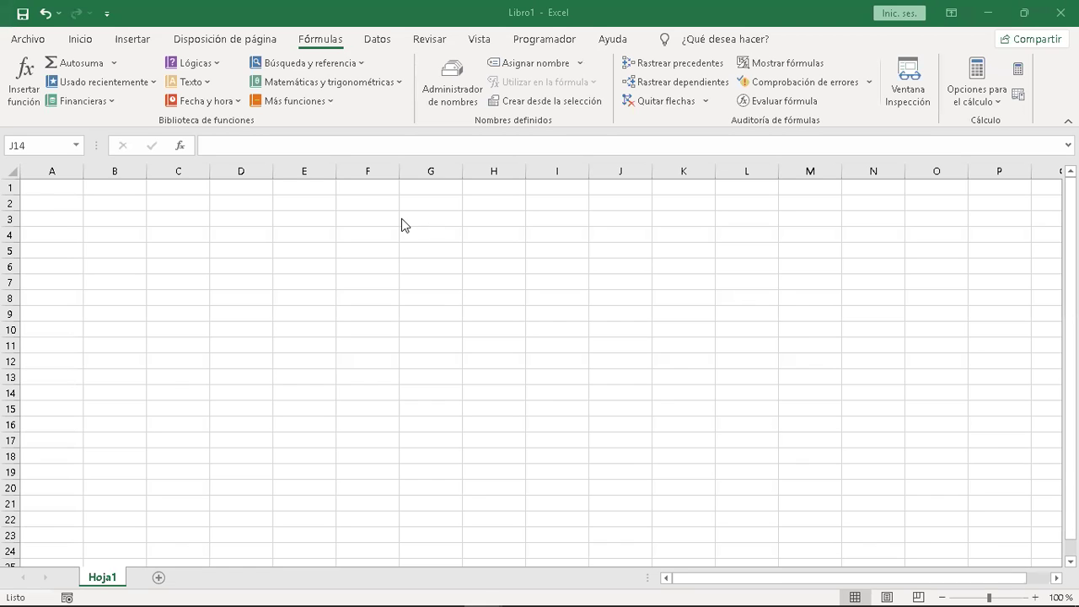
Step: Enter 20, 15, 5, 18 and 34 into F3 through F7
left_click(381, 218)
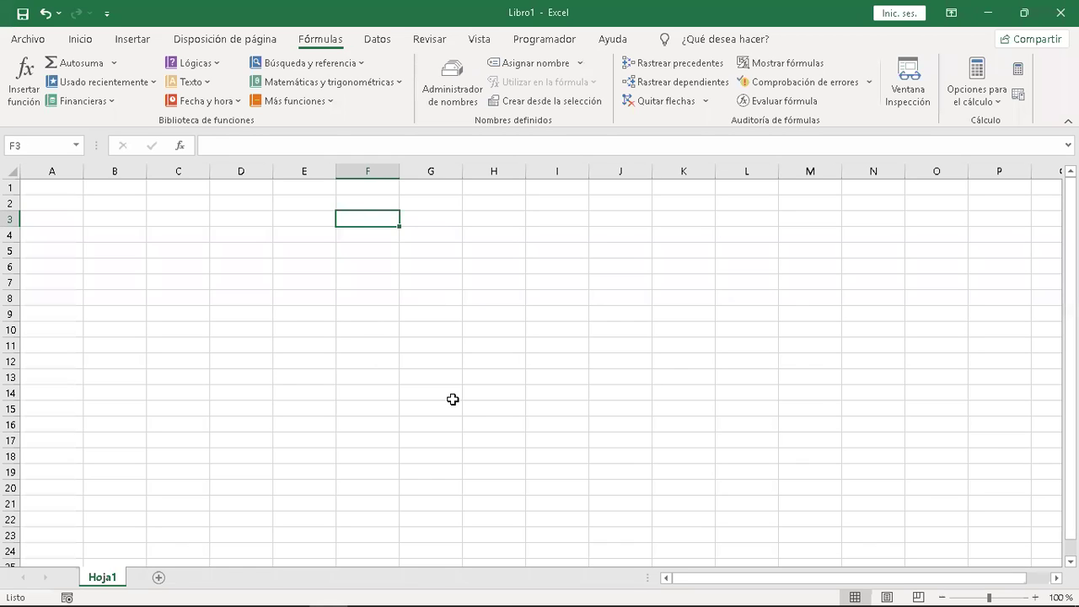
type("20")
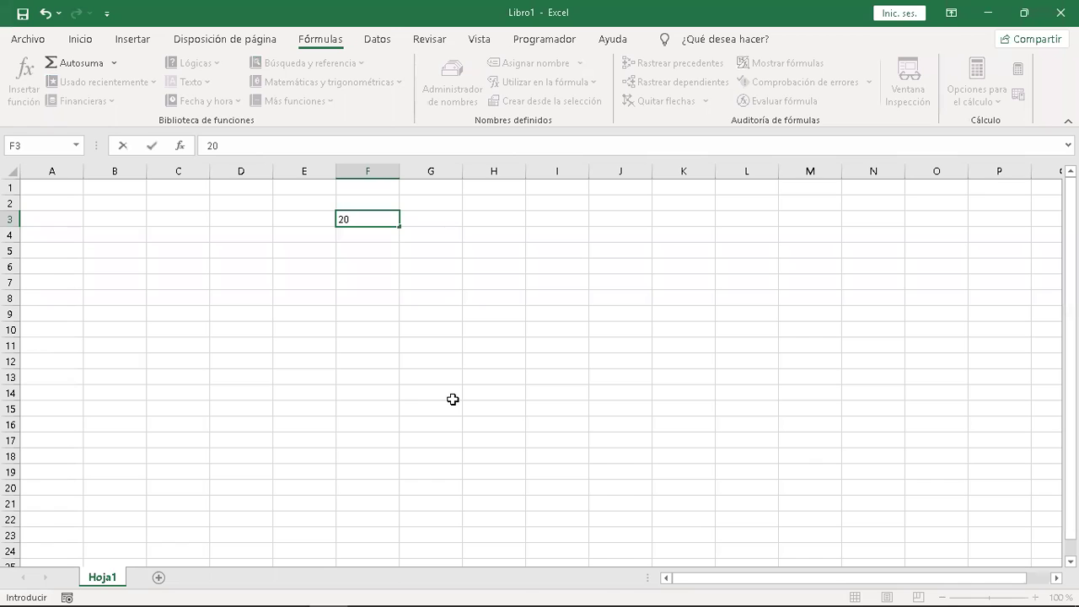
key("Return")
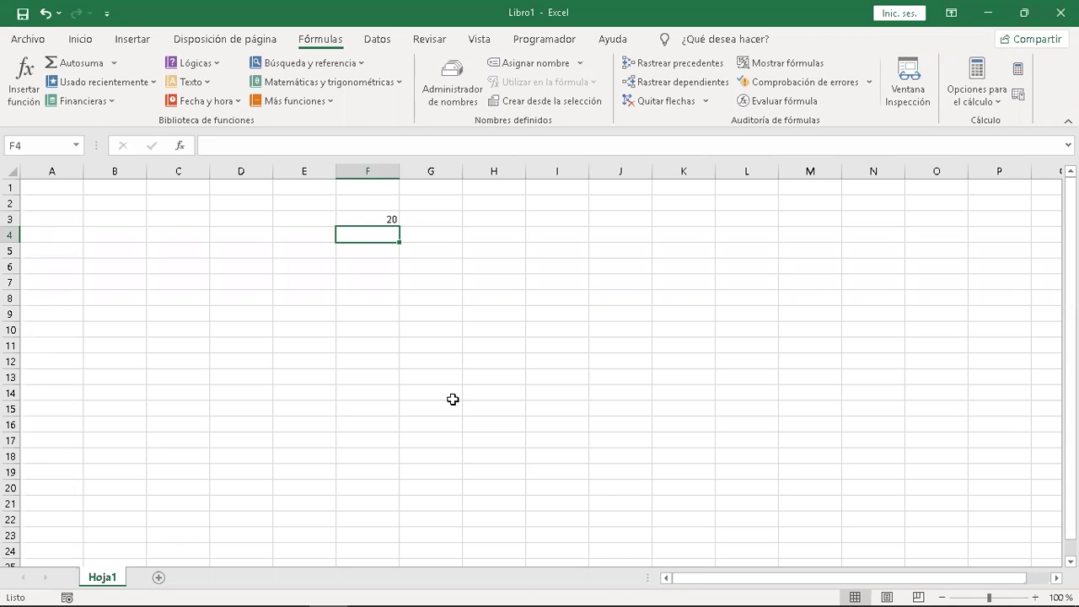
type("15")
key("Return")
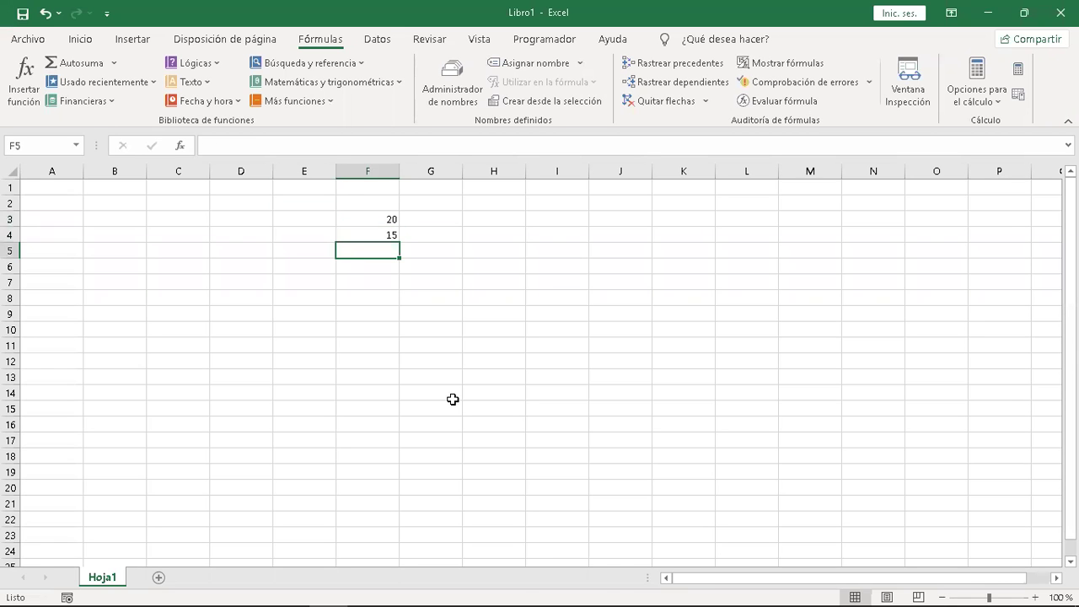
type("5")
key("Return")
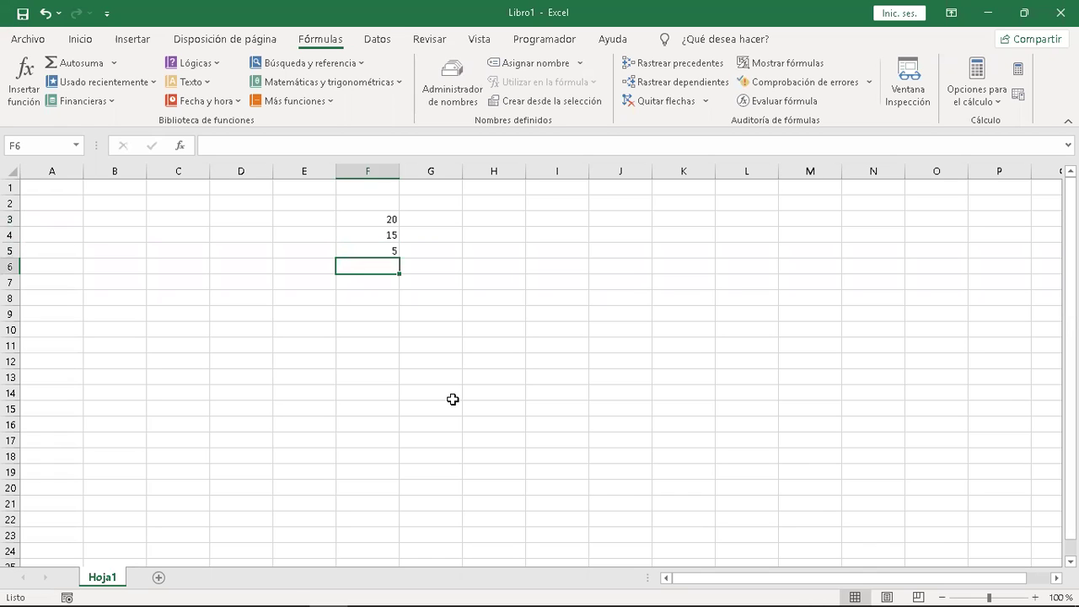
type("18")
key("Return")
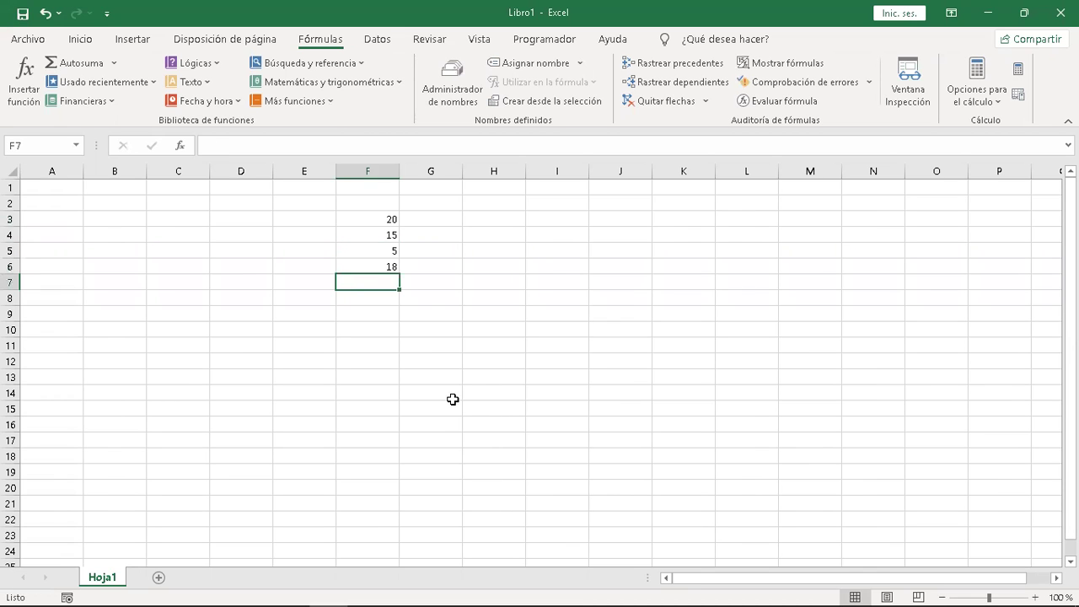
type("34")
key("Return")
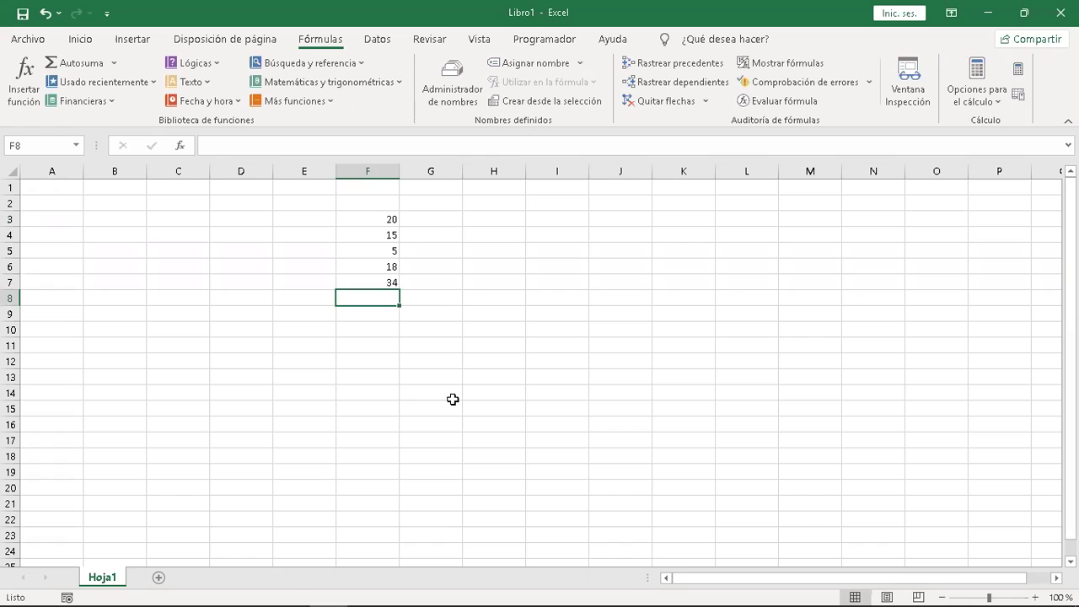
Step: Label E8 'Total' and apply Todos los bordes to E8:F8
key("Left")
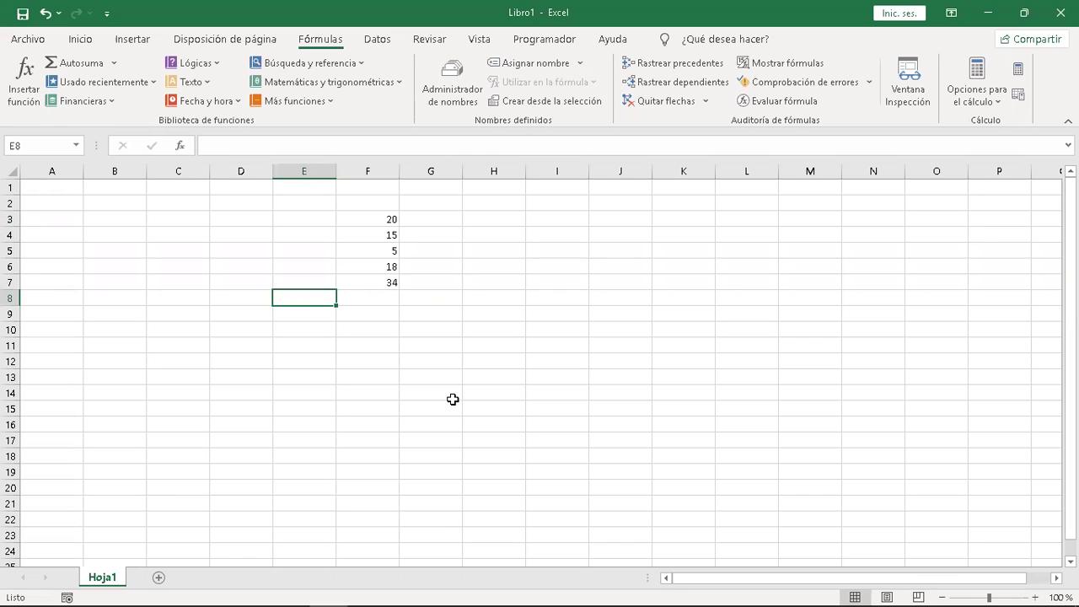
type("Total")
key("Tab")
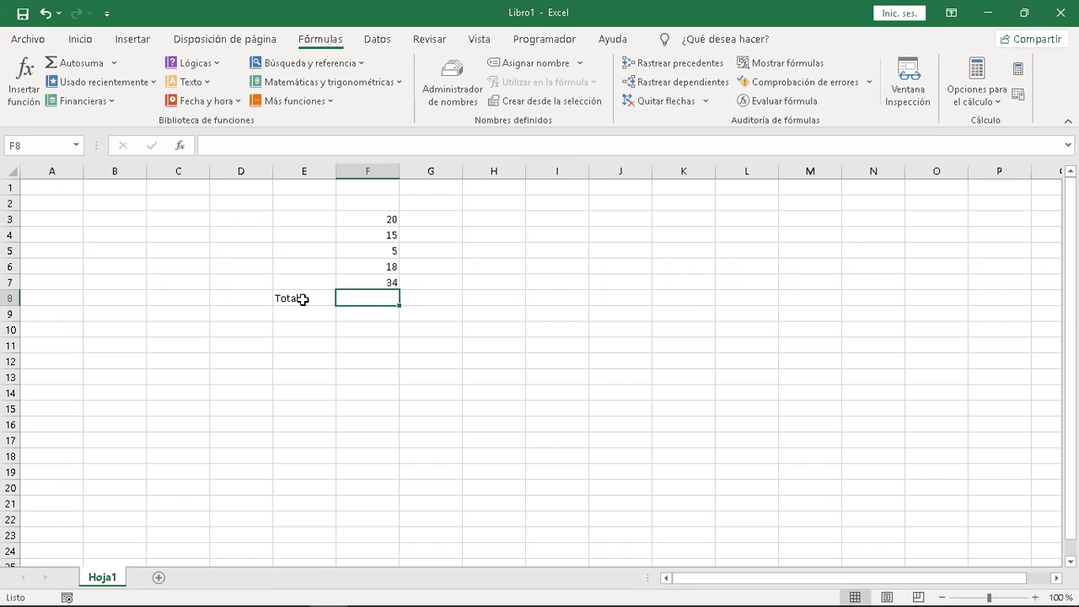
left_click_drag(304, 299, 377, 293)
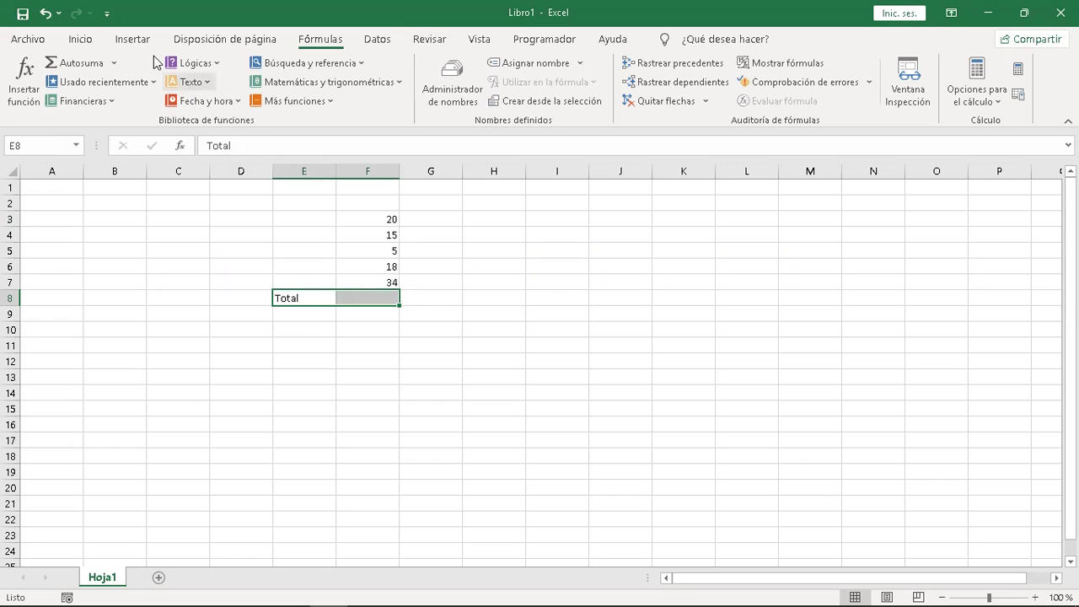
left_click(85, 42)
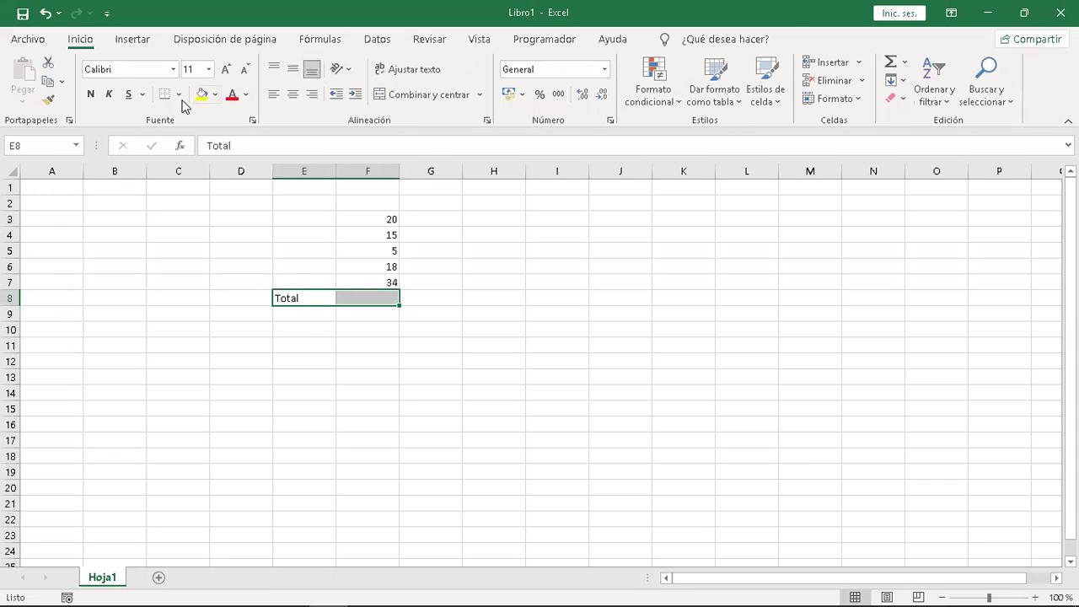
left_click(179, 97)
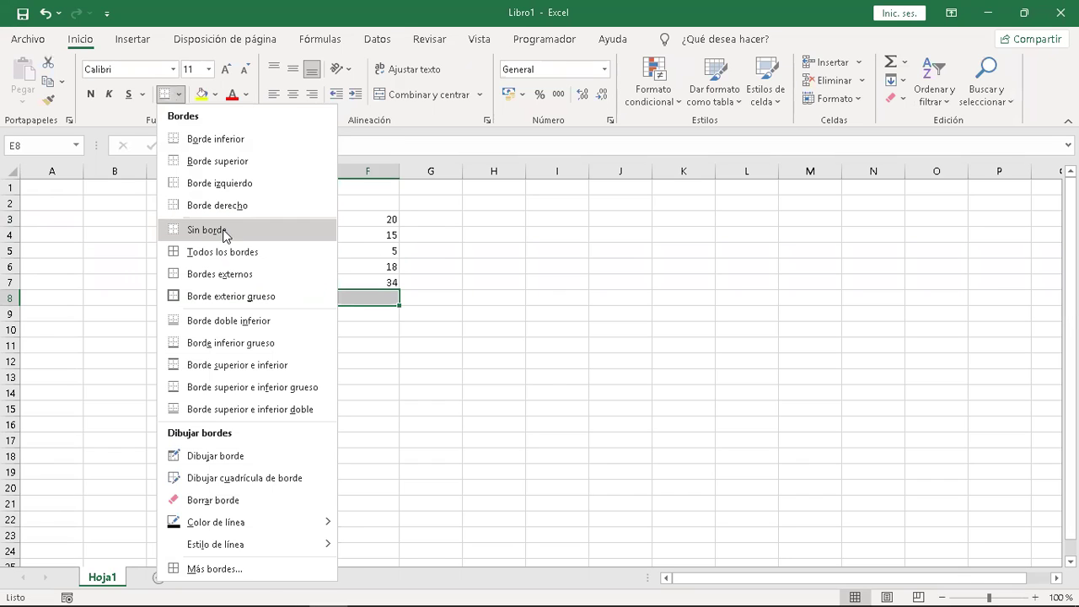
left_click(224, 252)
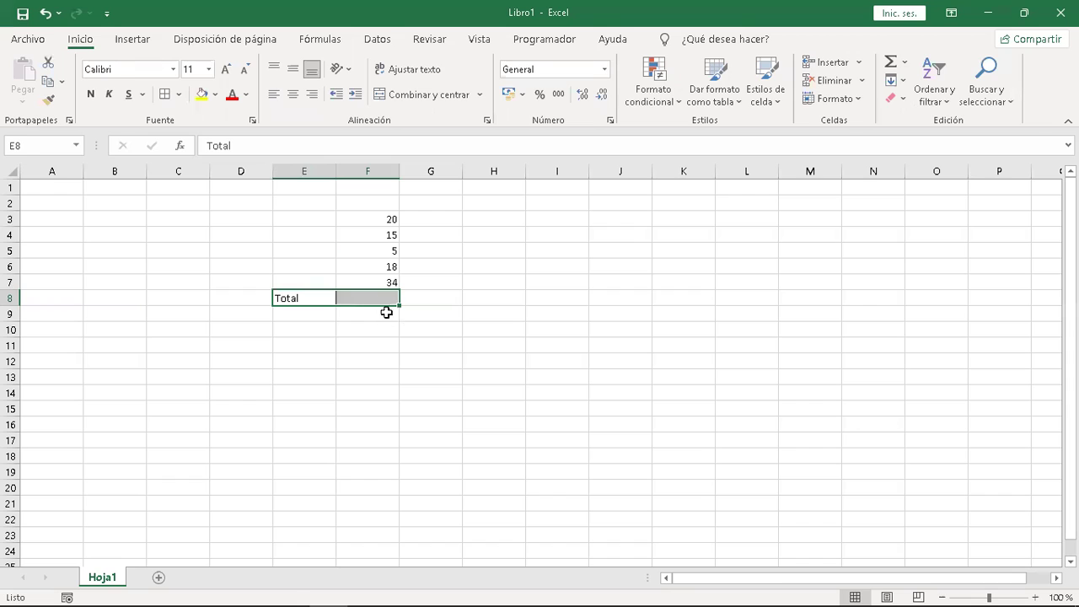
left_click(409, 330)
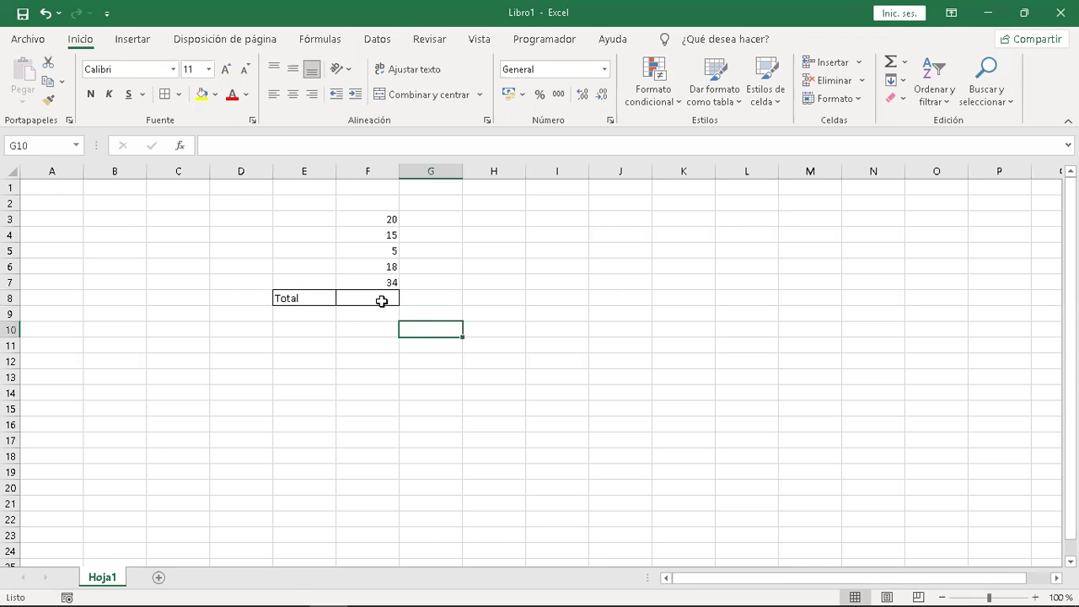
left_click(381, 301)
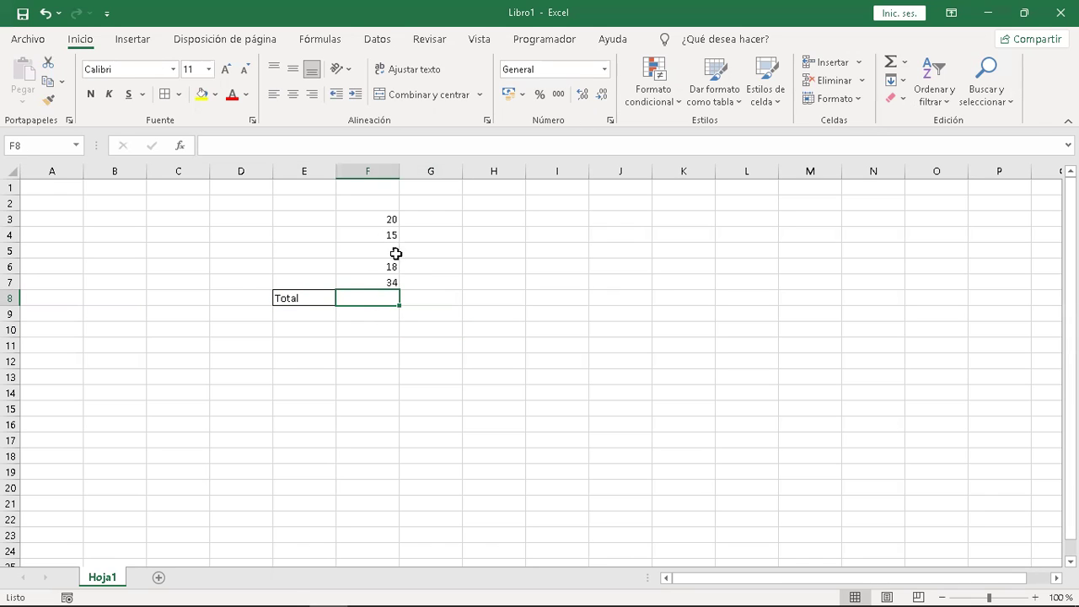
left_click(455, 300)
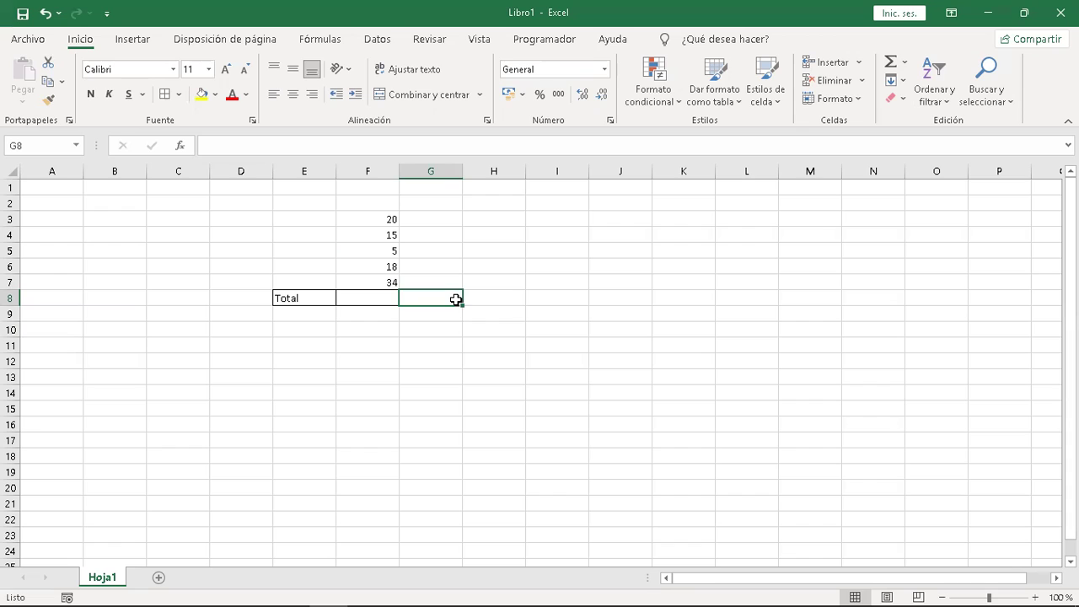
key("Down")
key("Down")
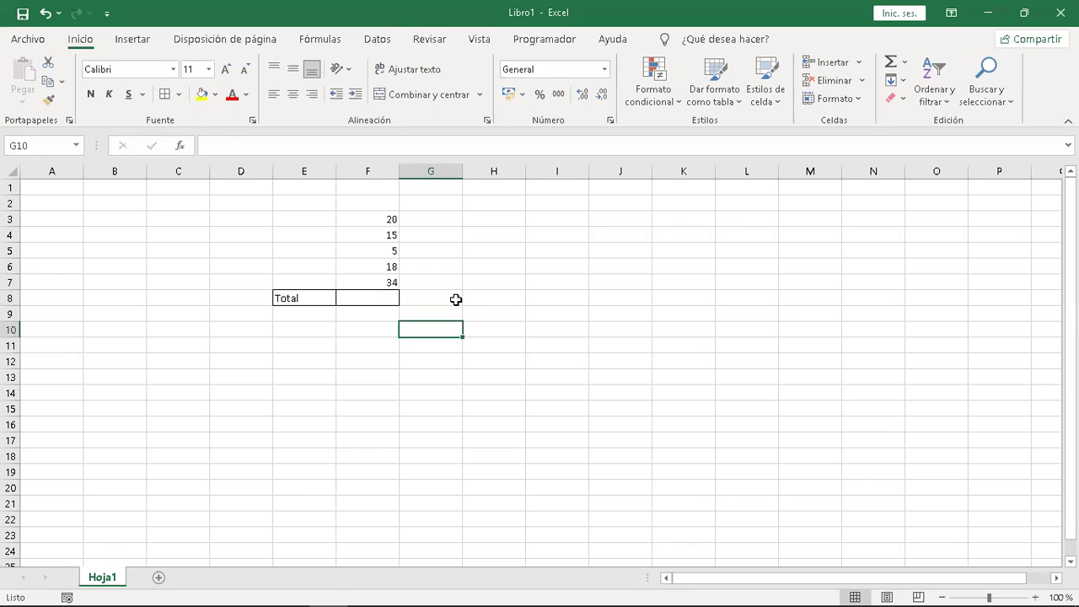
key("Left")
key("Left")
key("Right")
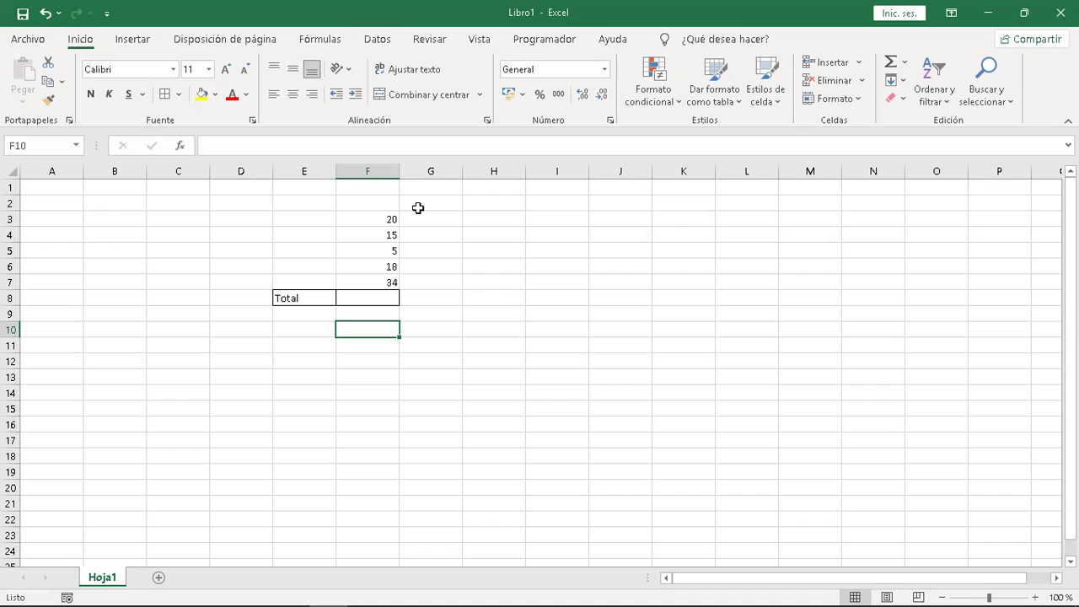
left_click(392, 217)
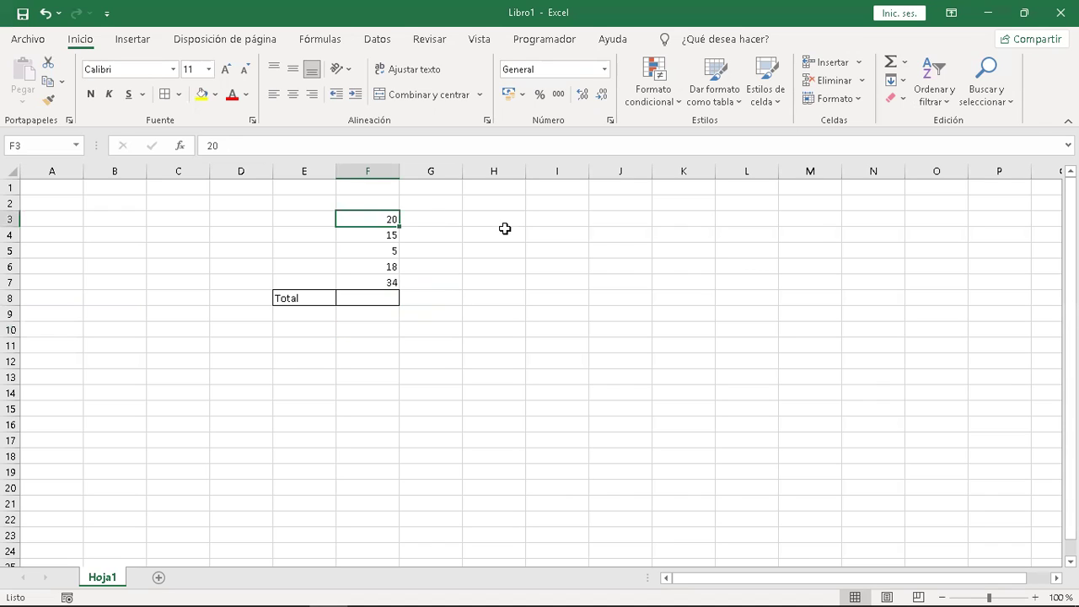
key("Down")
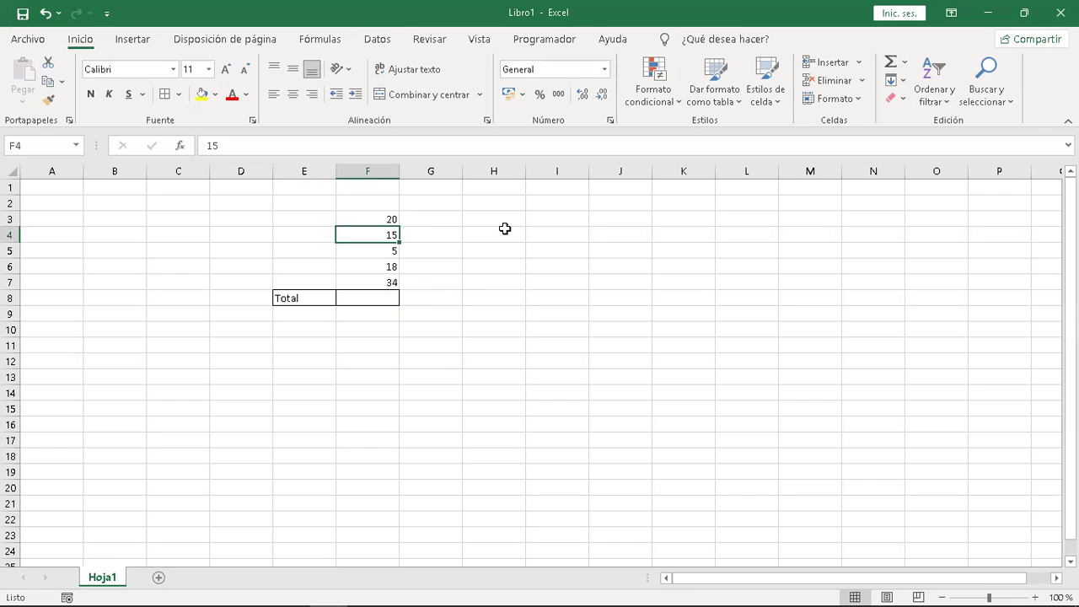
key("Down")
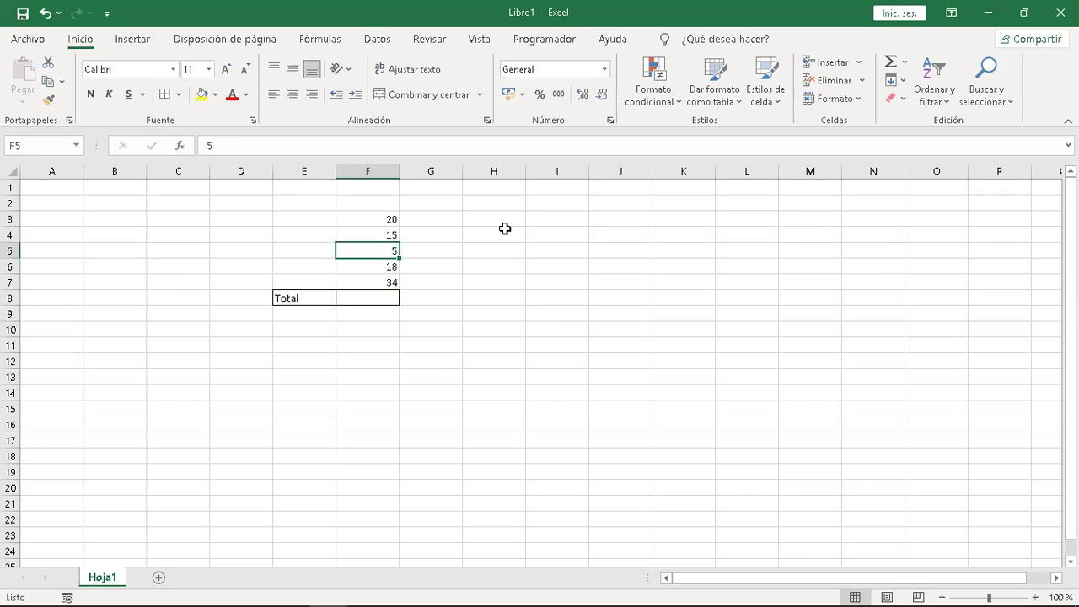
key("Down")
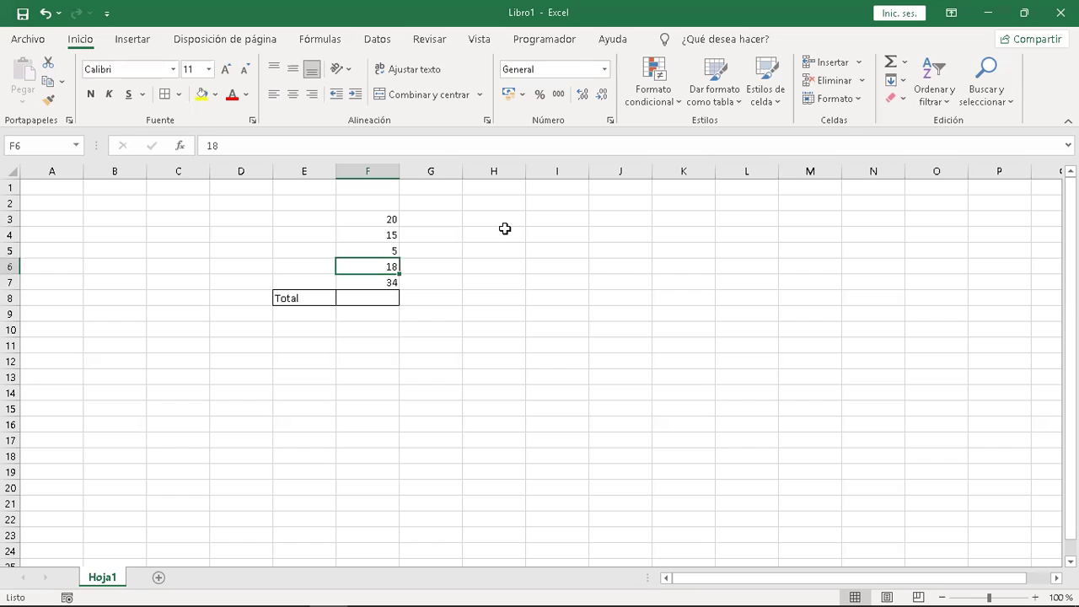
key("Down")
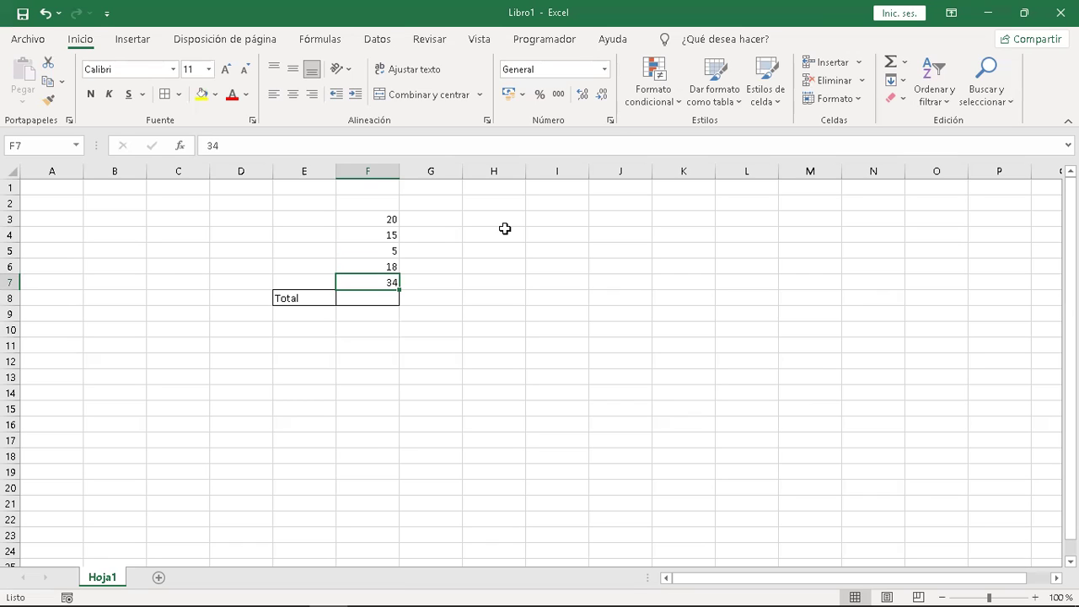
key("Up")
key("Up")
key("Up")
key("Up")
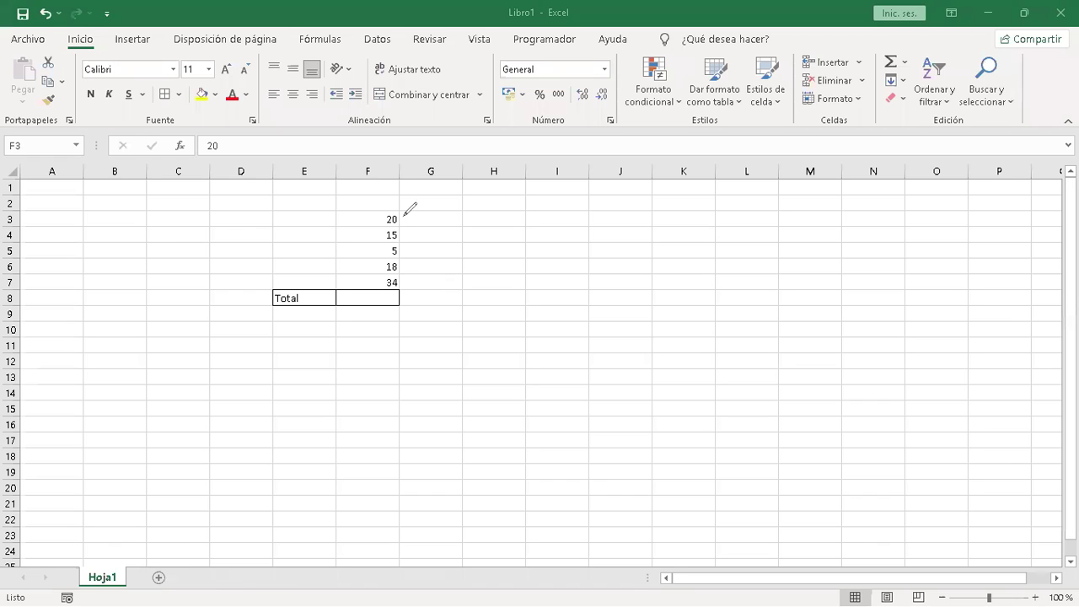
left_click(345, 224)
mouse_move(361, 216)
left_mouse_down()
mouse_move(349, 241)
mouse_move(360, 230)
left_mouse_up()
mouse_move(366, 238)
left_mouse_down()
mouse_move(353, 256)
mouse_move(378, 247)
left_mouse_up()
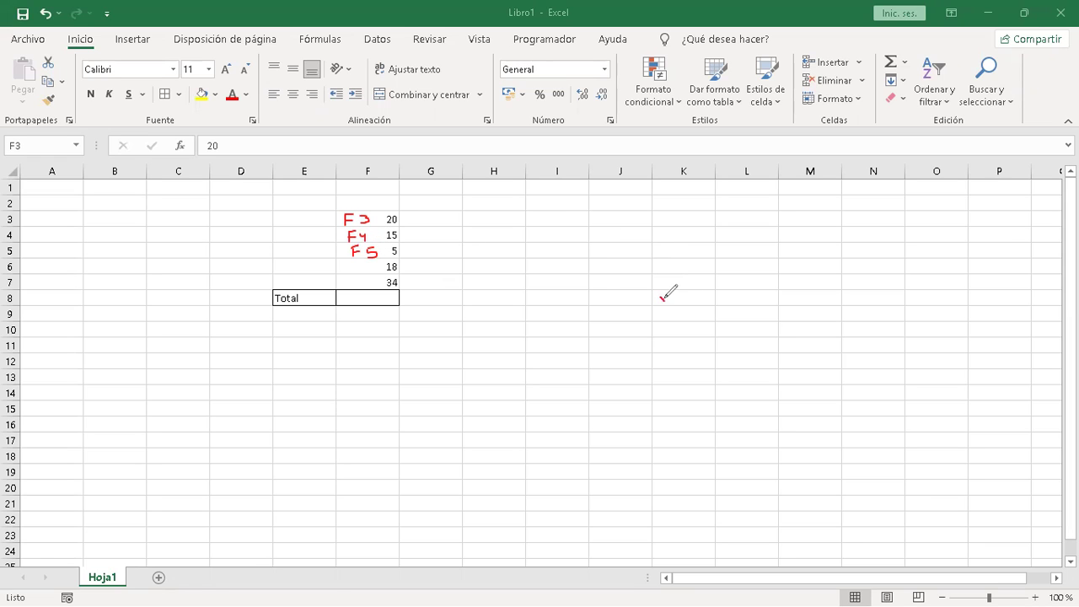
left_click_drag(661, 298, 692, 303)
left_click_drag(698, 293, 699, 293)
key("e")
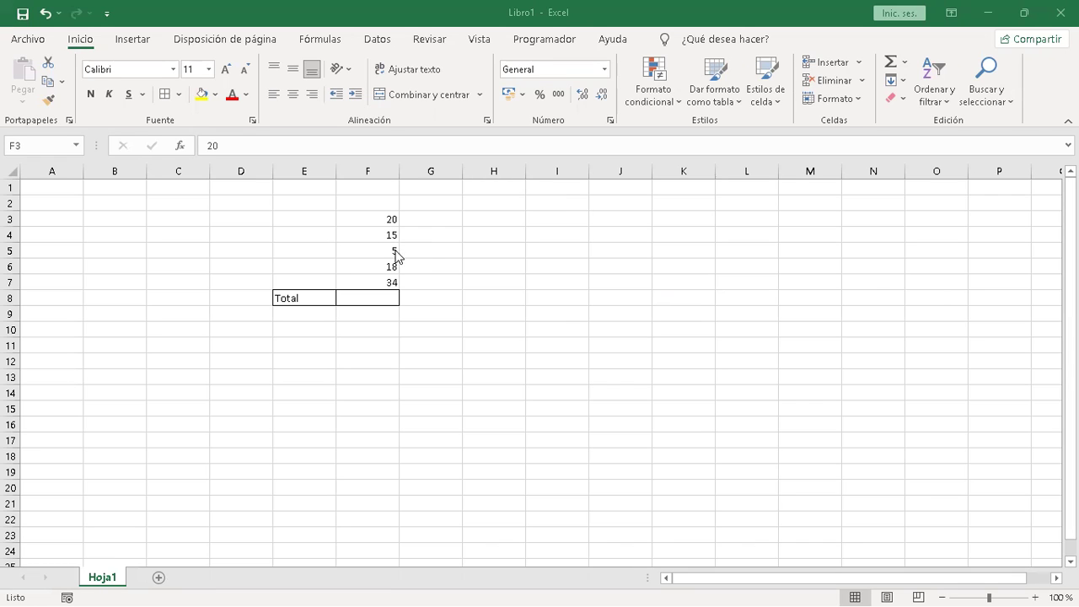
Step: Build =F3+F4+F5+F6+F7 in F8 by typing F3 and F4, then clicking F5–F7
left_click(376, 307)
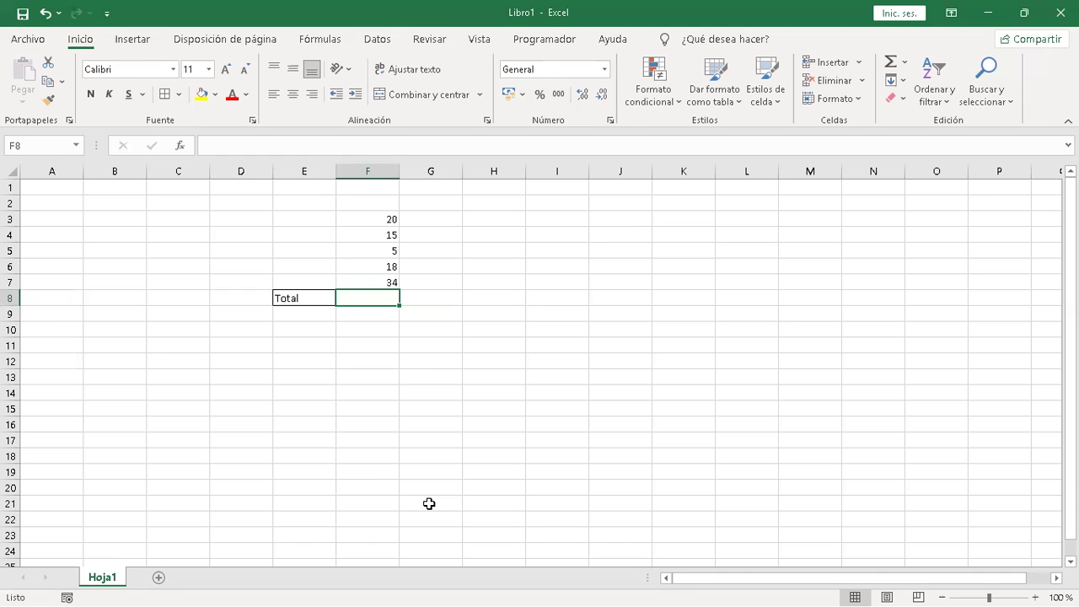
type("=")
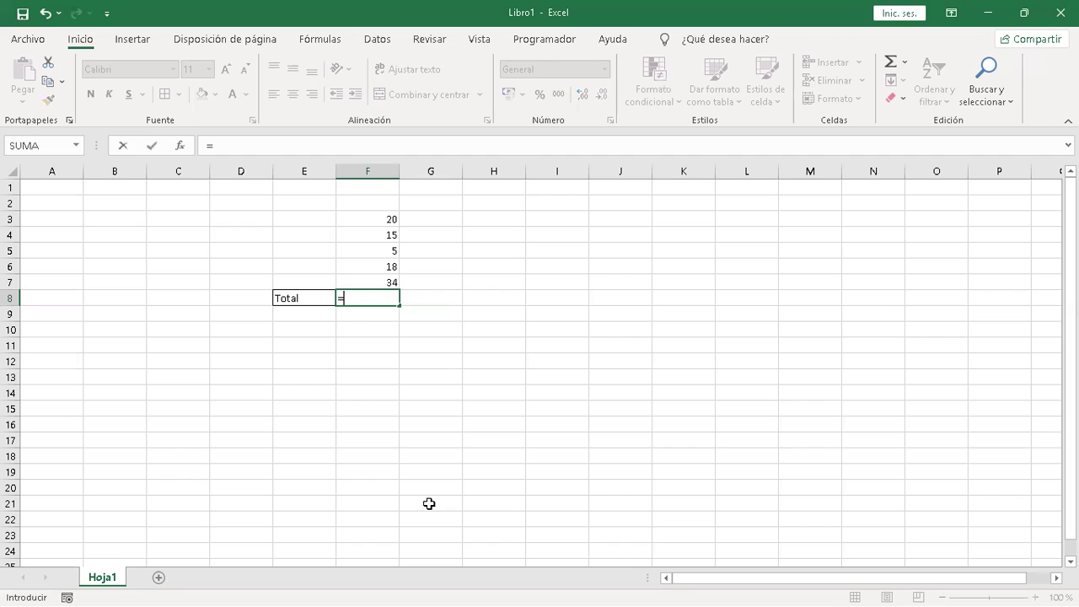
type("F")
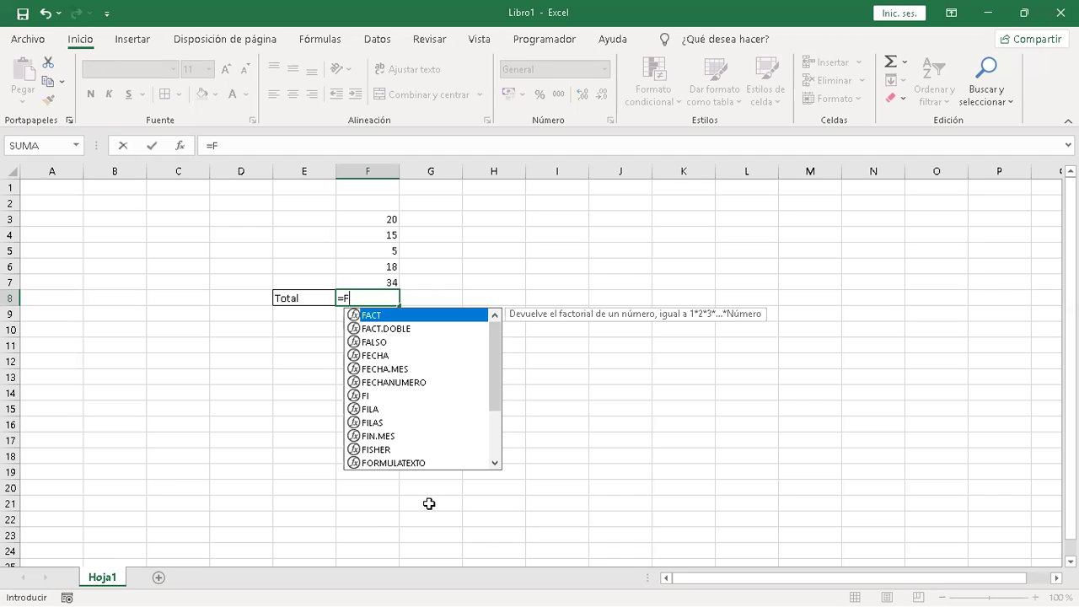
type("3")
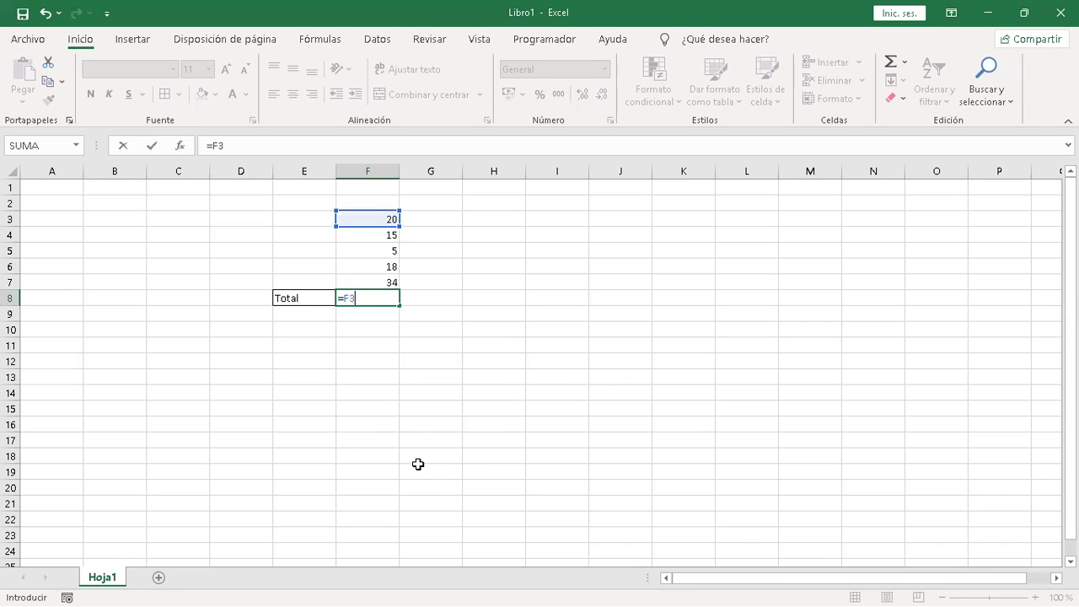
type("¿")
key("BackSpace")
type("+")
type("F4")
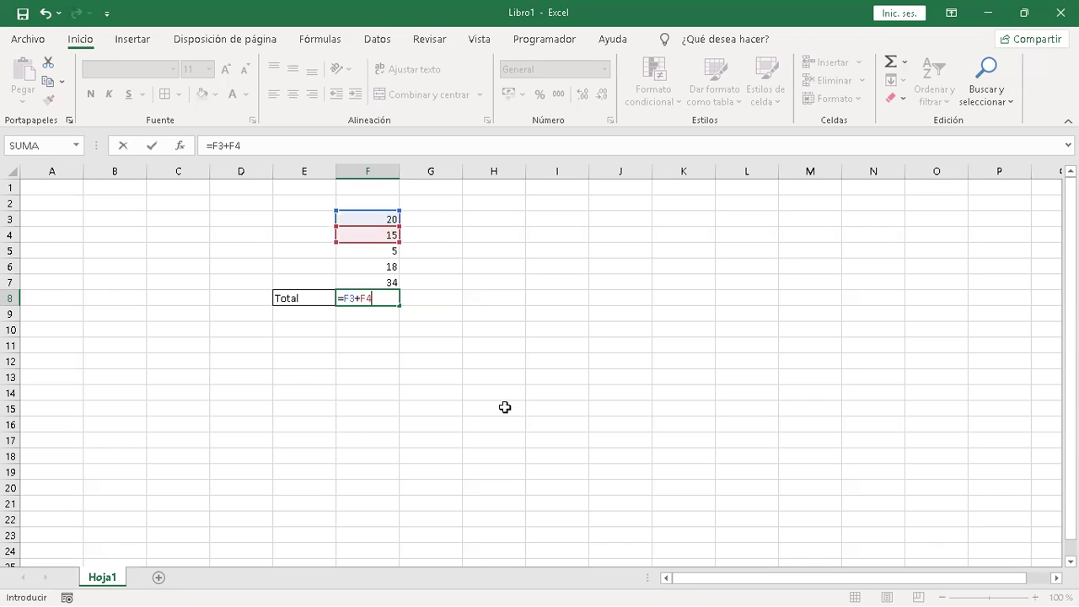
type("+")
left_click(385, 251)
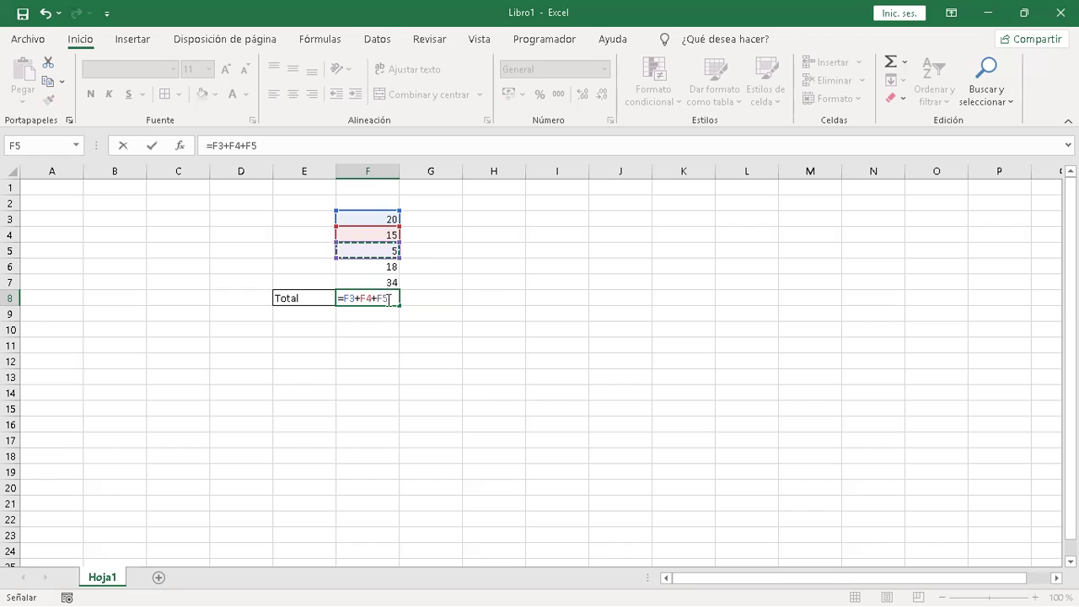
type("+")
left_click(386, 267)
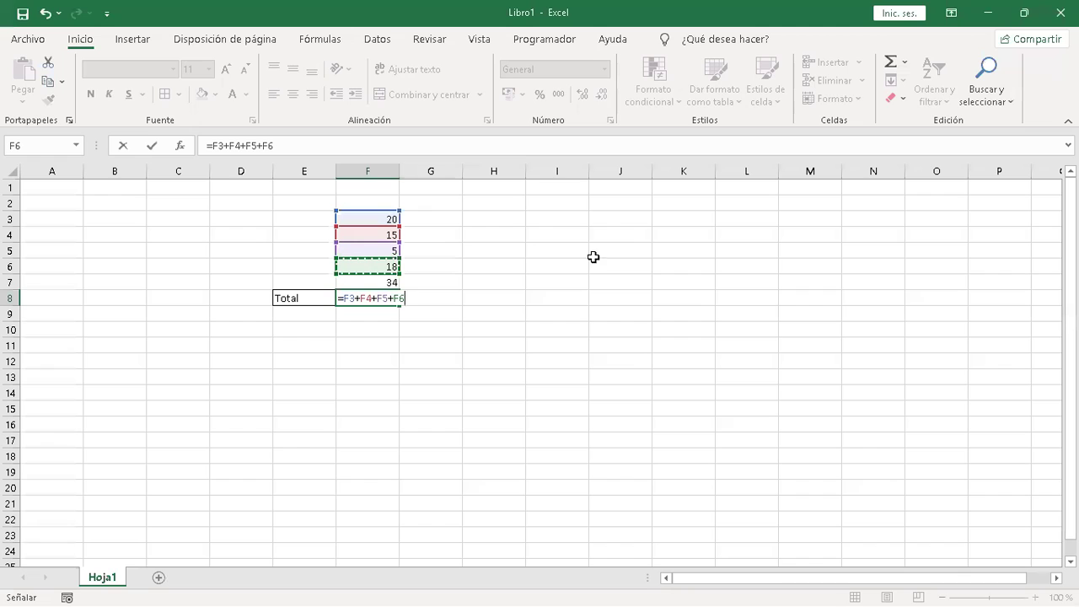
type("+")
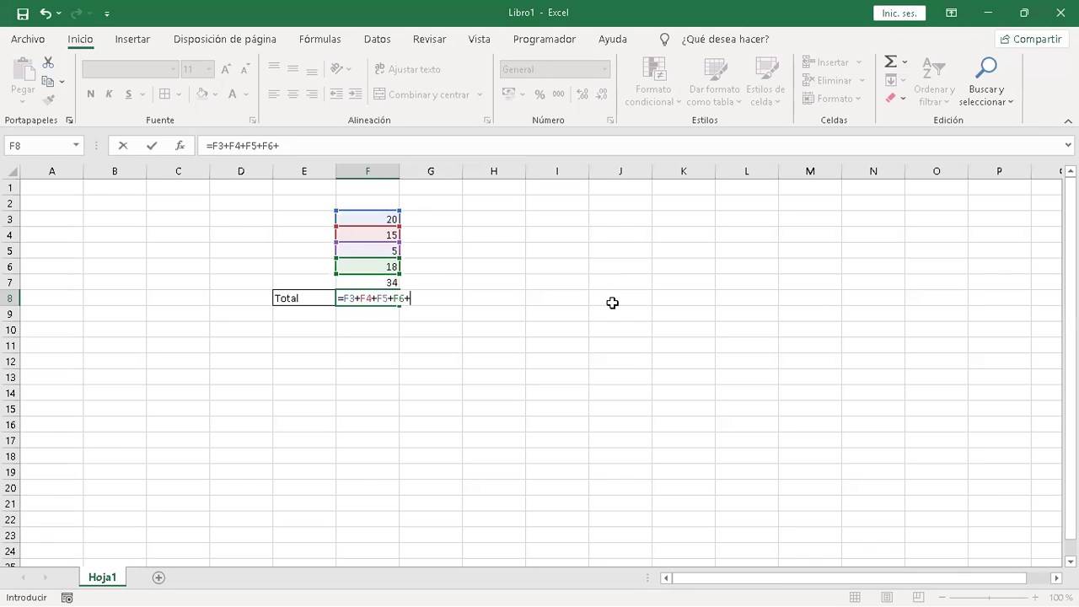
left_click(366, 281)
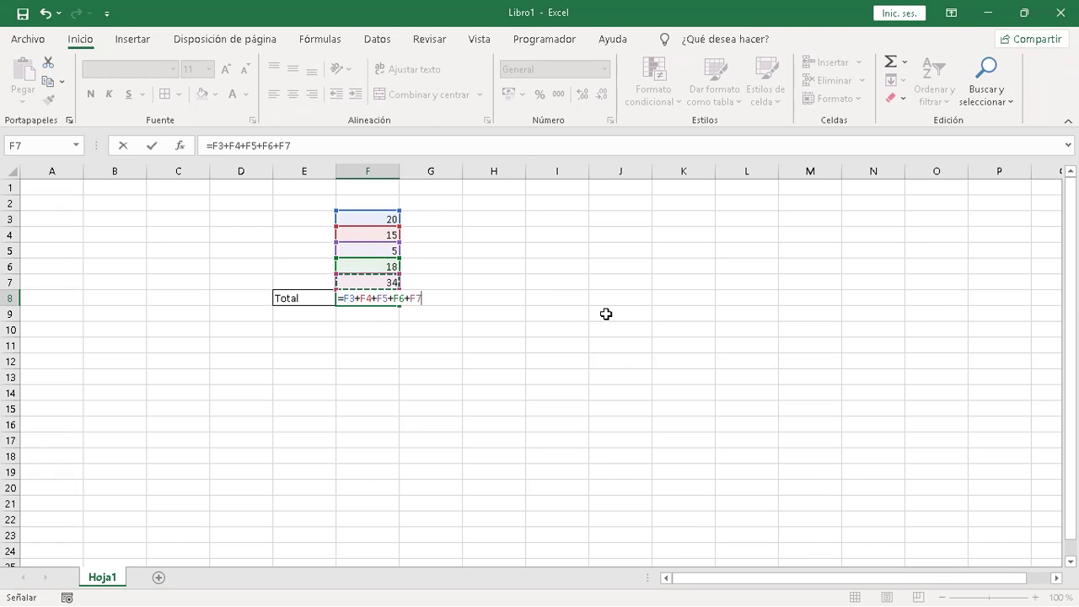
Step: Commit the 92 total, then clear F8 and start a new formula with =
key("Return")
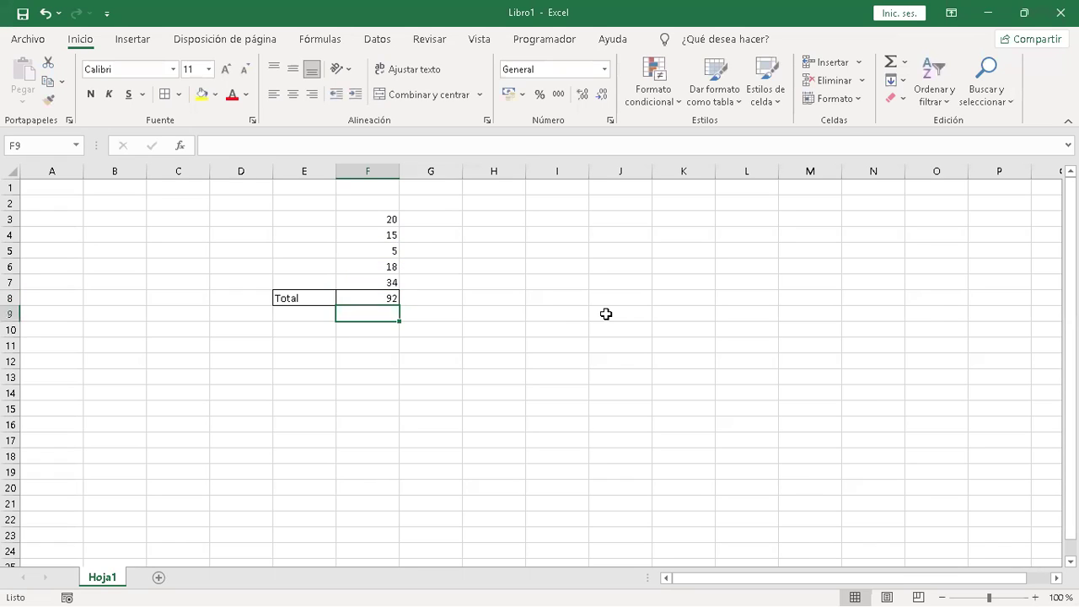
key("Up")
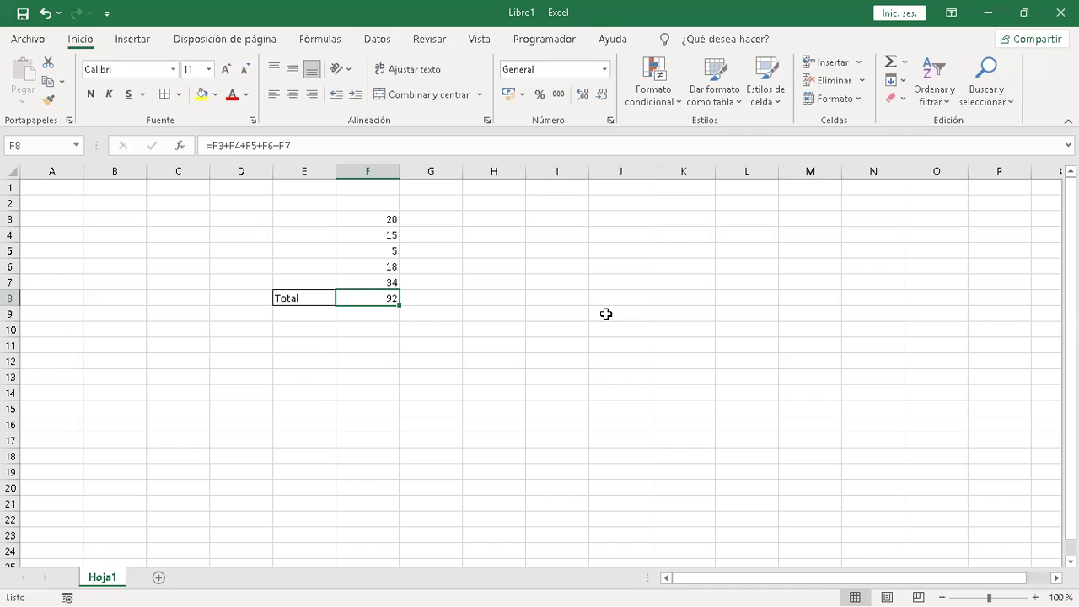
key("Left")
key("Left")
key("Right")
key("Right")
key("Right")
key("Right")
key("Left")
key("Left")
key("Left")
key("Right")
key("Right")
key("Right")
key("Right")
key("Left")
key("Left")
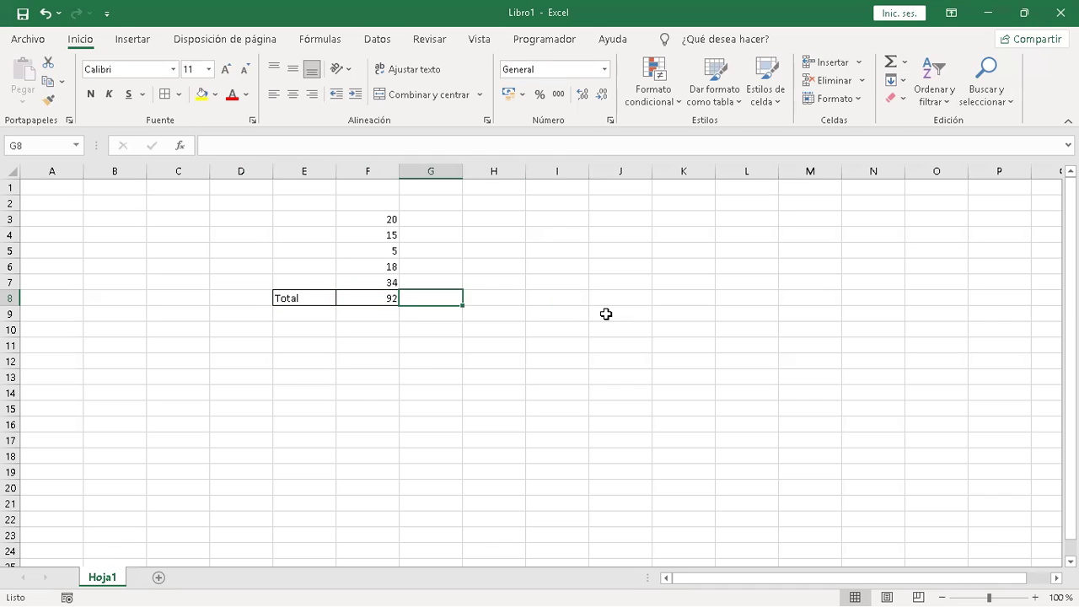
key("Left")
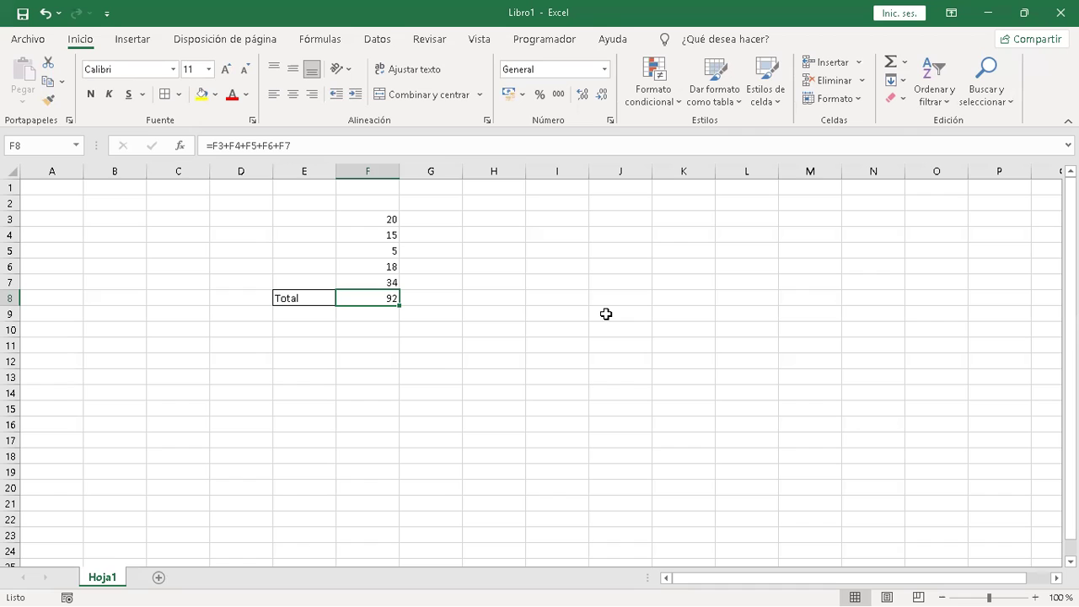
key("Delete")
type("=")
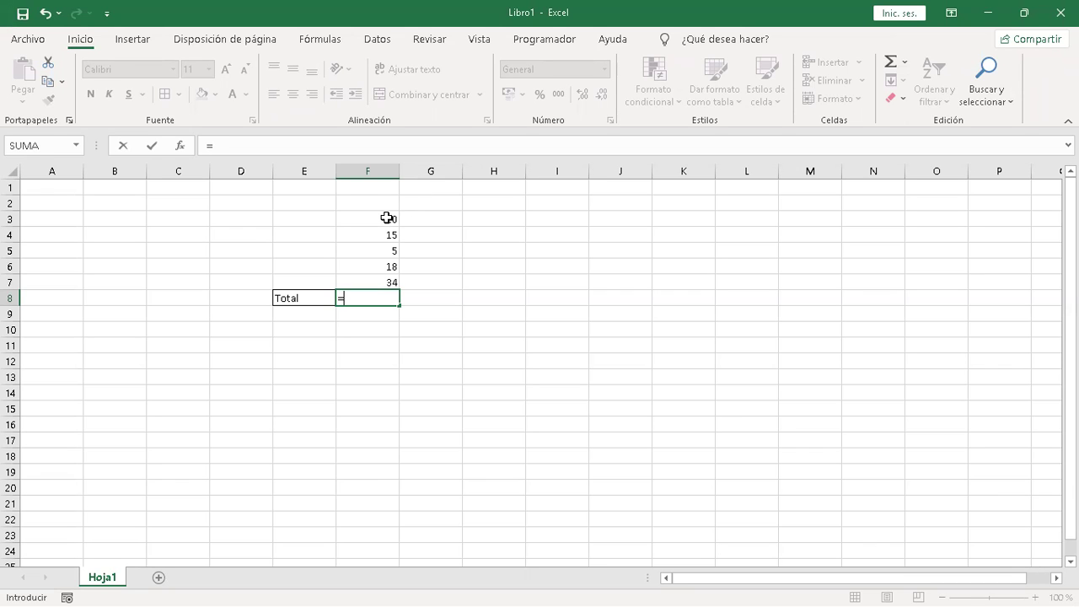
Step: Re-enter =F3+F4+F5+F6+F7 in F8 by clicking each cell, giving 92
left_click(387, 217)
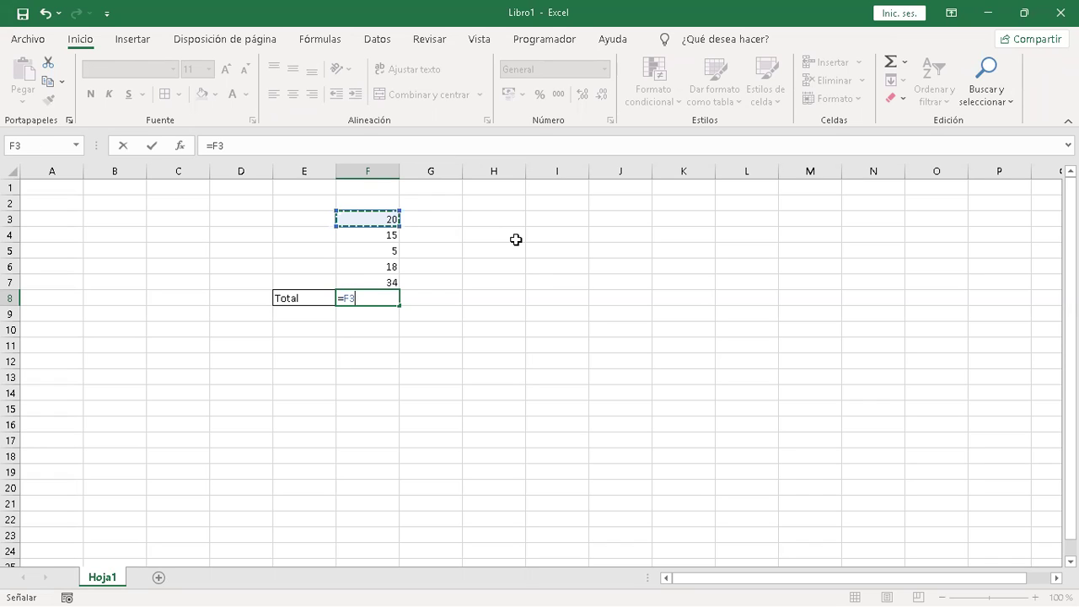
type("+")
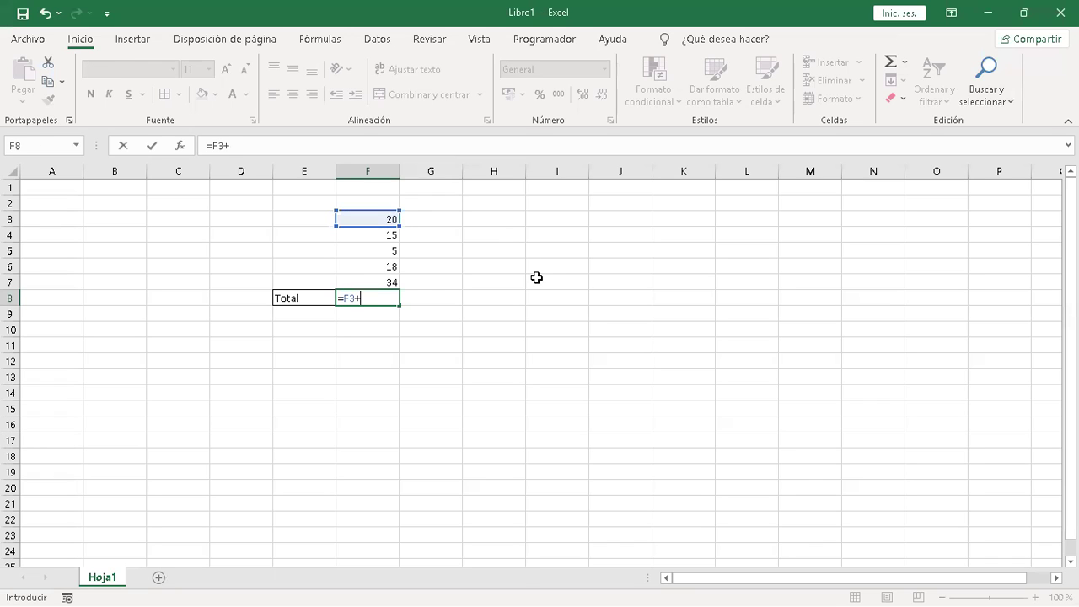
left_click(387, 233)
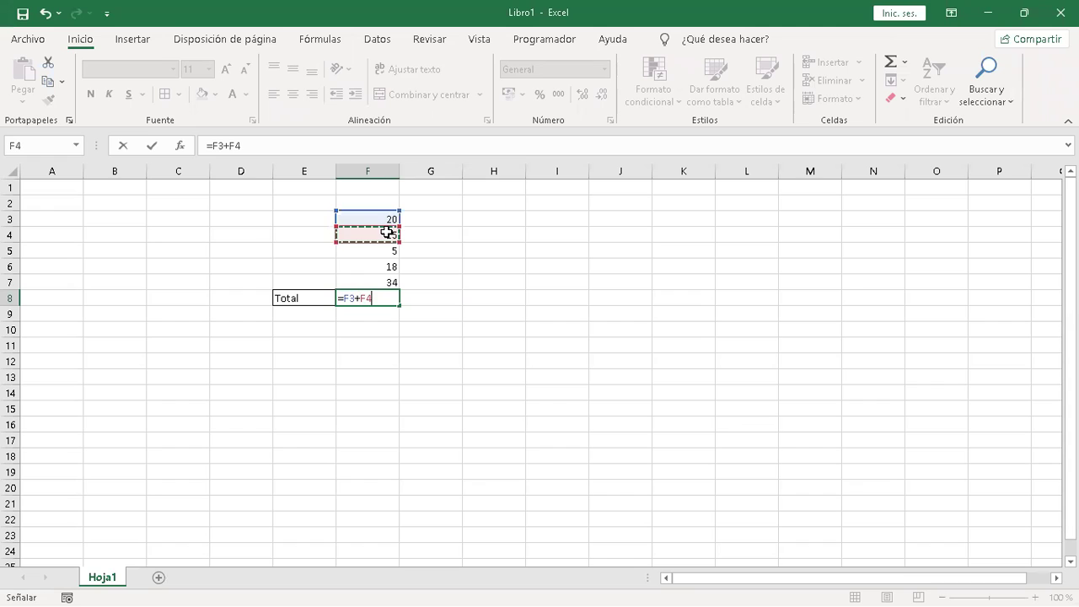
type("+")
left_click(387, 249)
type("+")
left_click(388, 264)
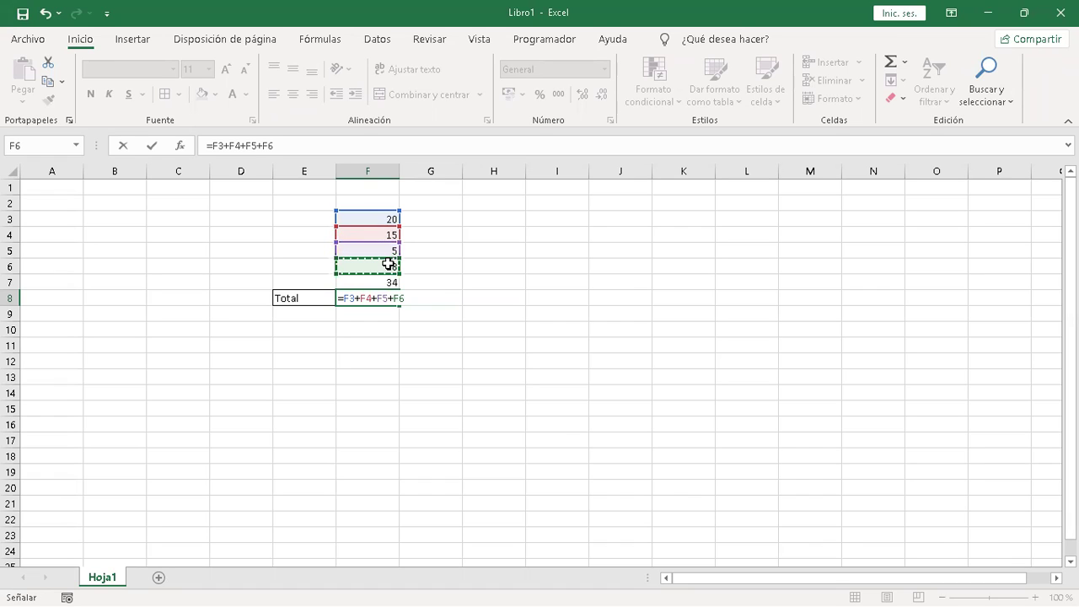
type("+")
left_click(390, 280)
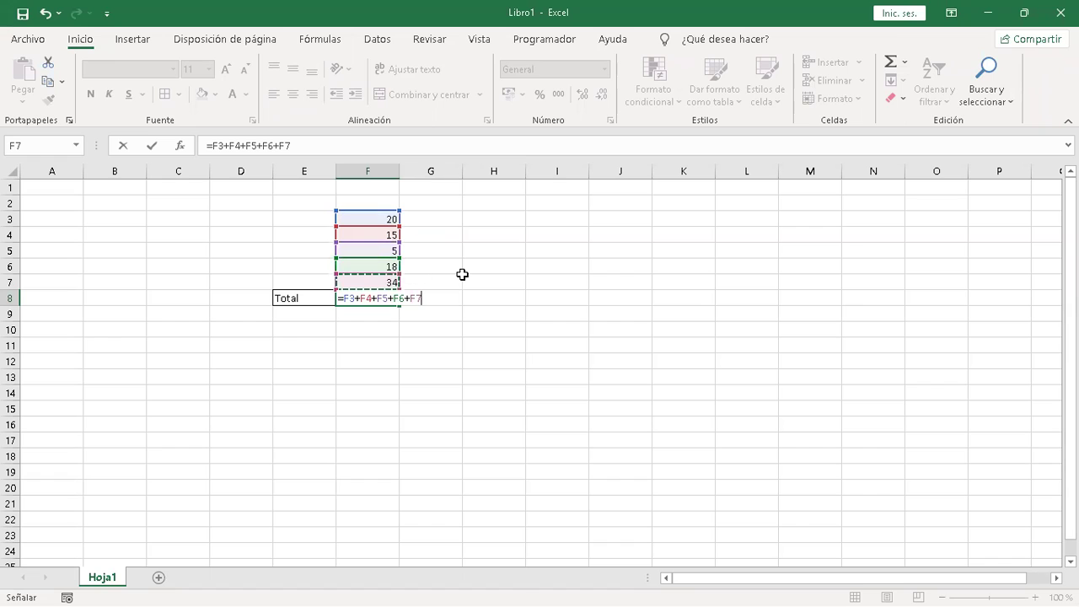
key("Return")
key("Up")
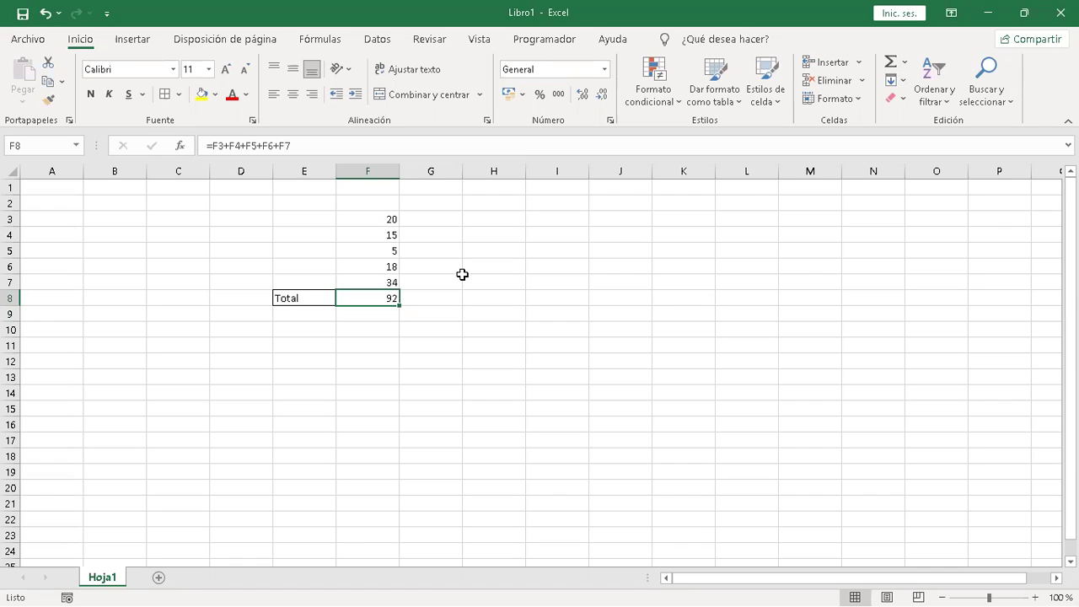
key("Down")
key("Down")
key("Down")
key("Down")
key("Down")
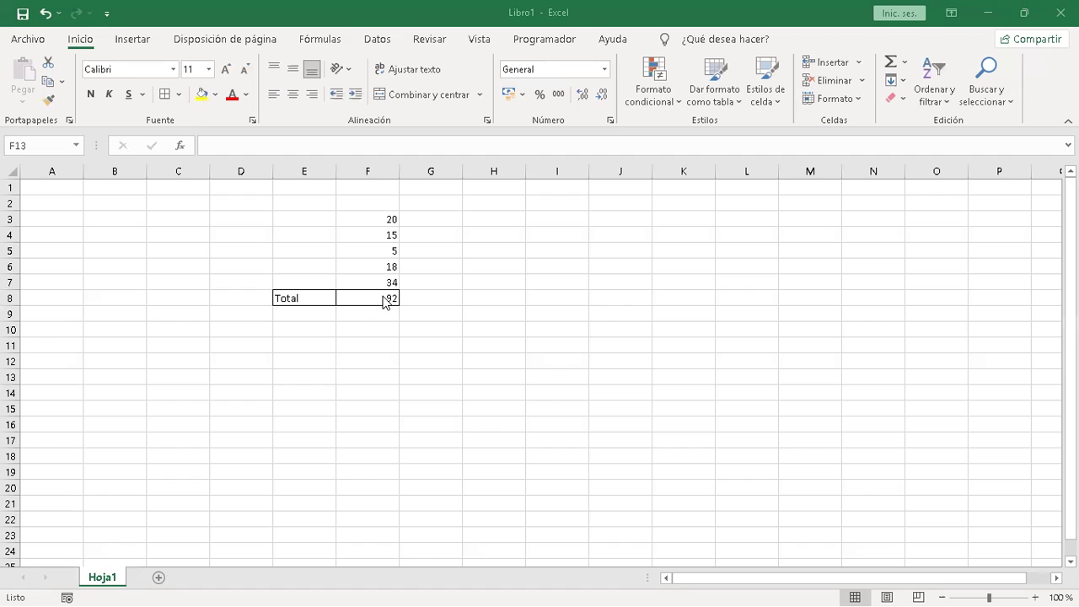
Step: Delete the addition formula in F8 and type = to start another
key("Up")
key("Up")
key("Up")
key("Up")
key("Up")
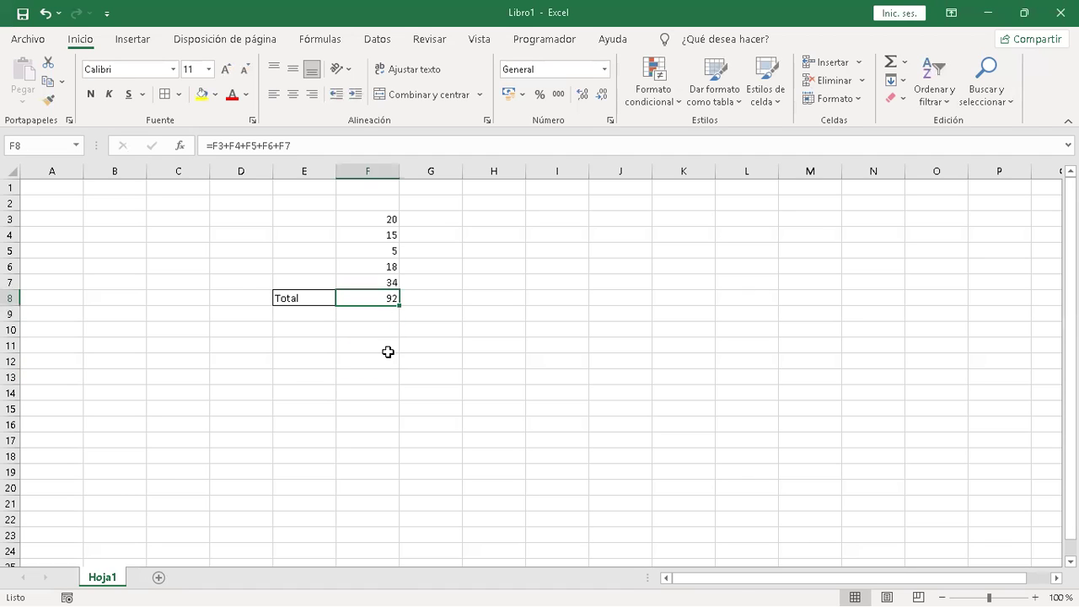
key("Delete")
type("=")
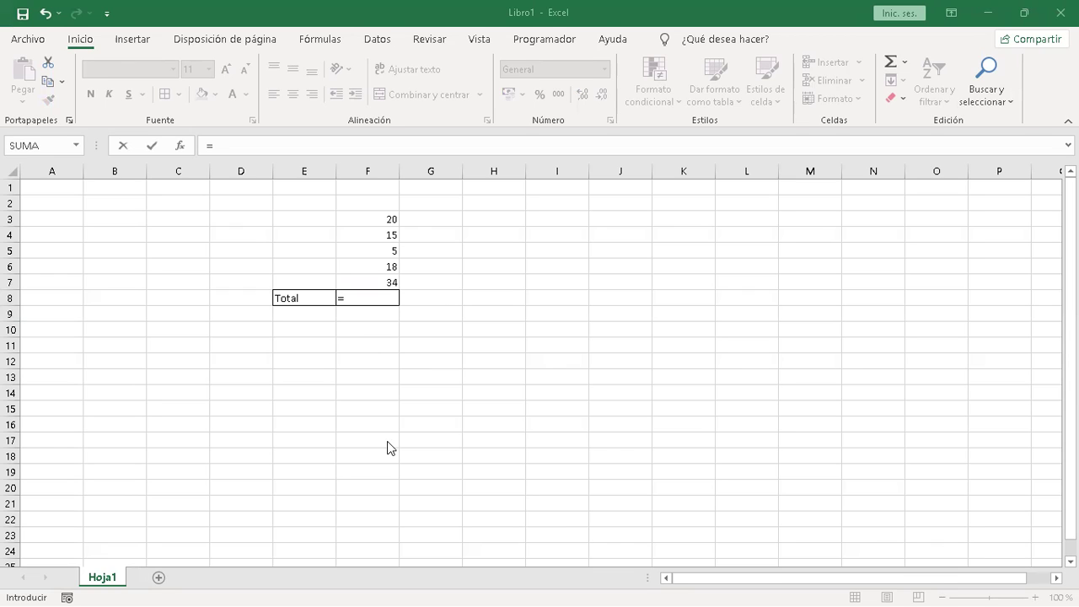
Step: Enter =SUMA(F3:F7) in F8 by choosing SUMA from autocomplete and dragging F3:F7
left_click(348, 299)
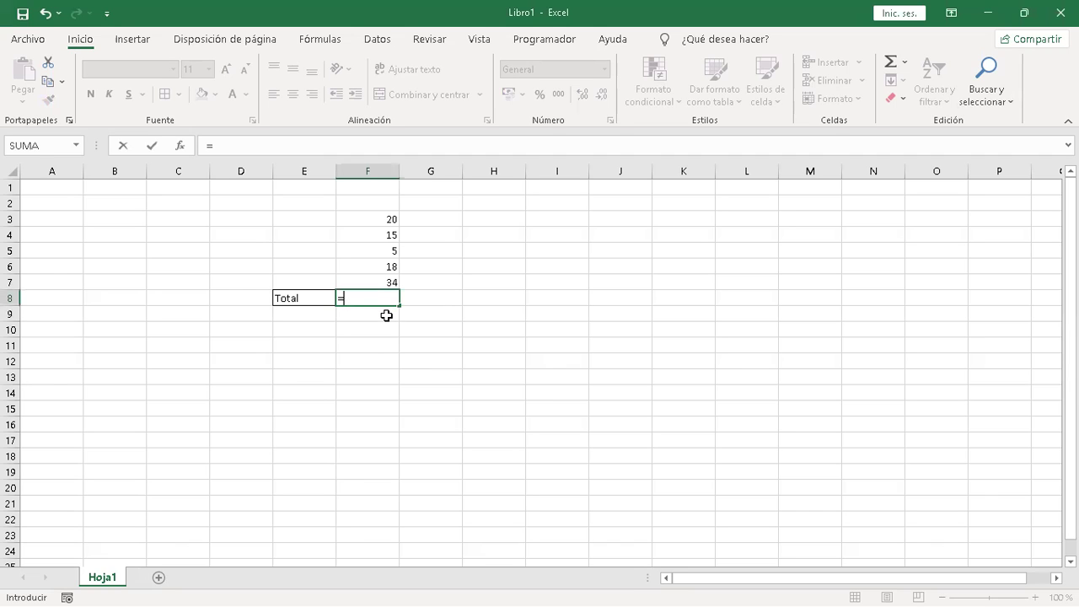
type("suma")
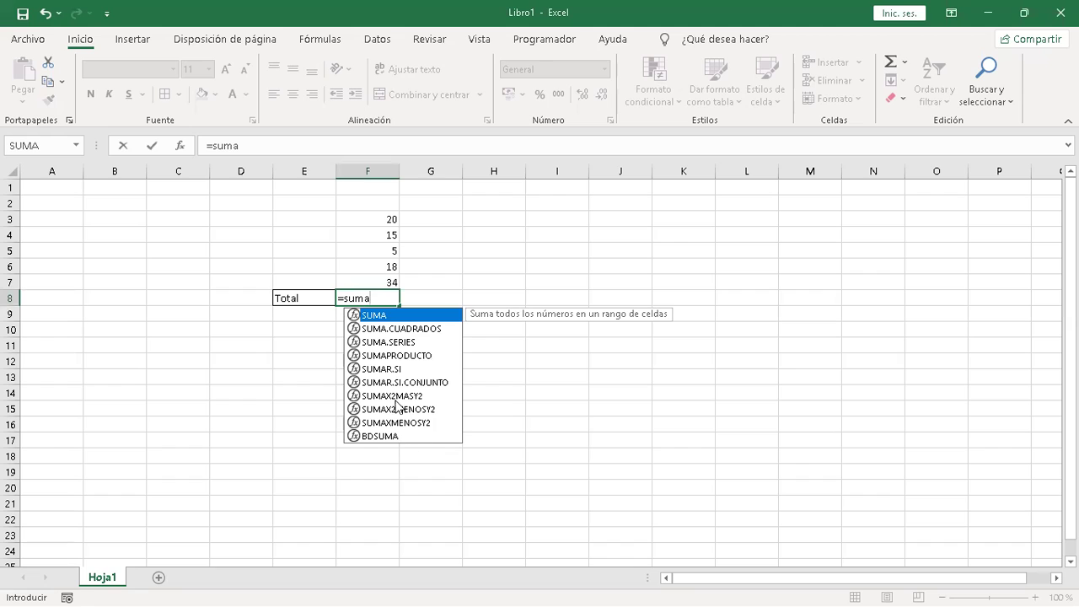
double_click(382, 317)
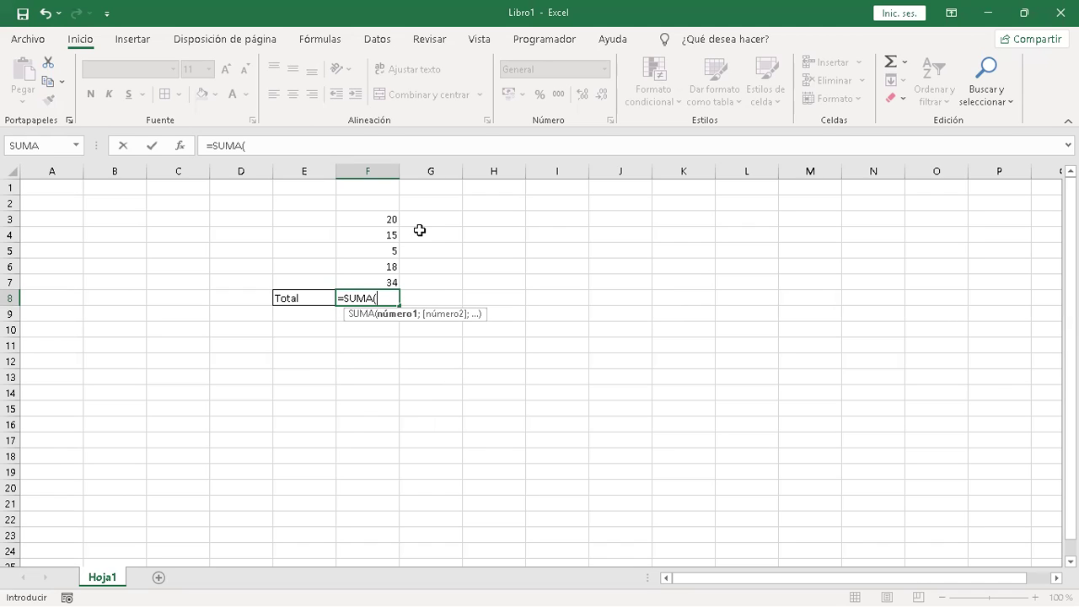
left_click(390, 217)
left_click_drag(390, 217, 388, 274)
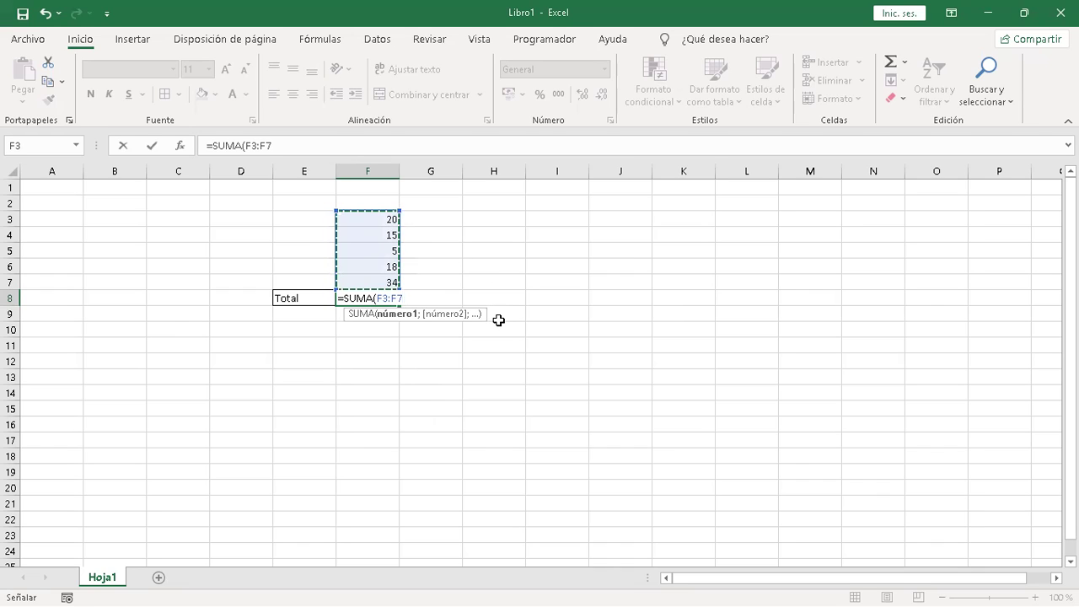
type(")")
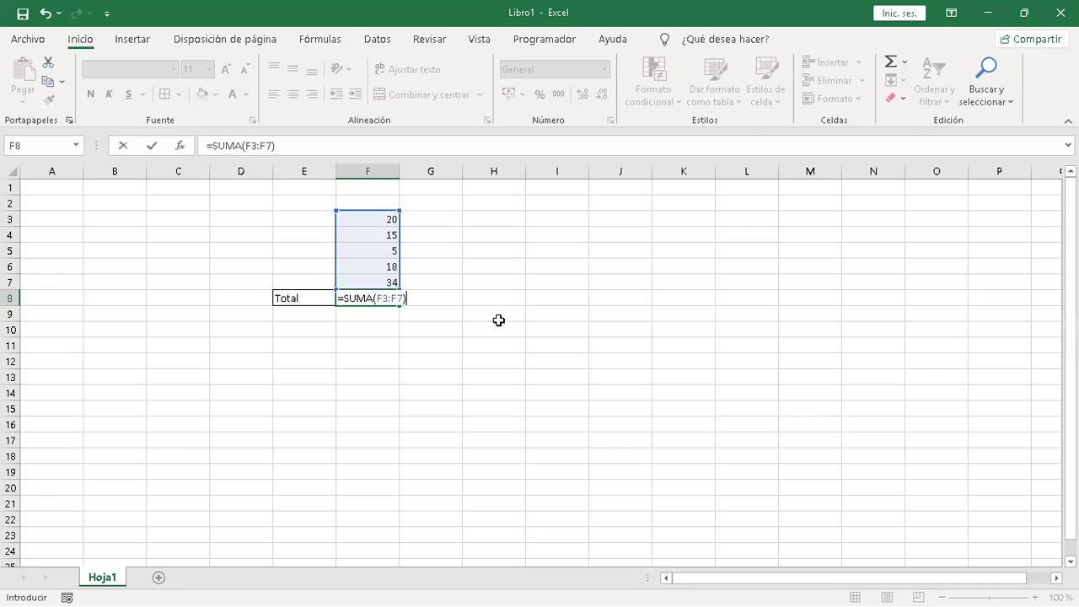
key("Return")
key("Up")
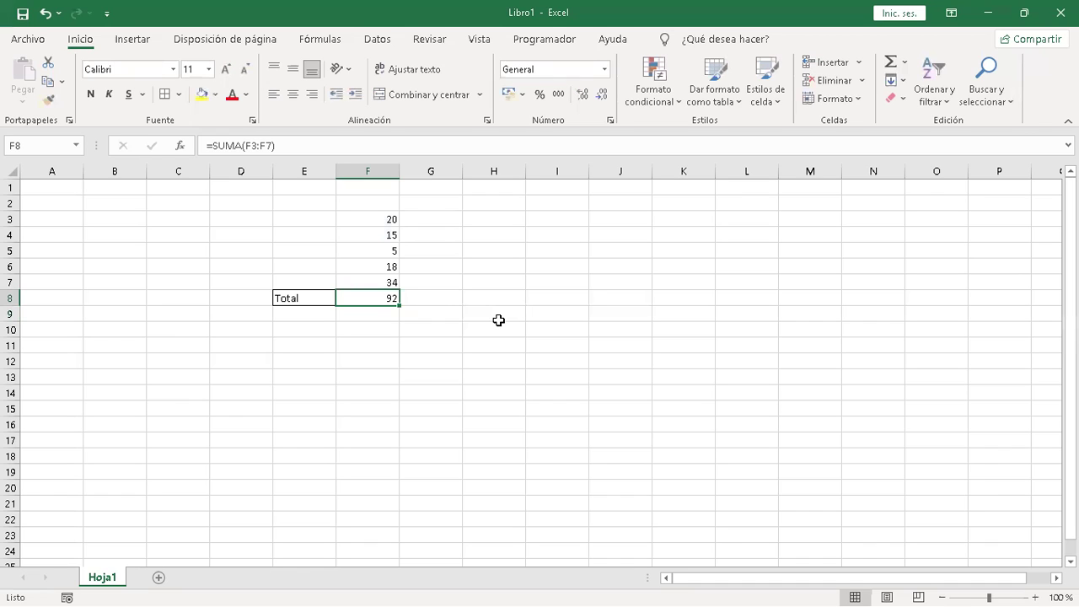
key("Delete")
type("=")
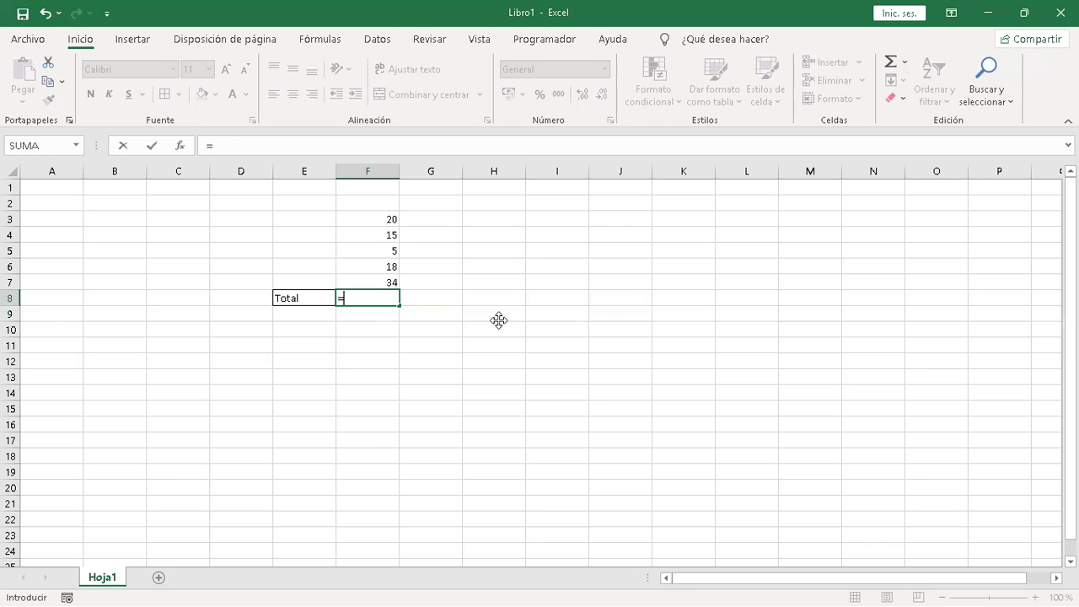
type("suma")
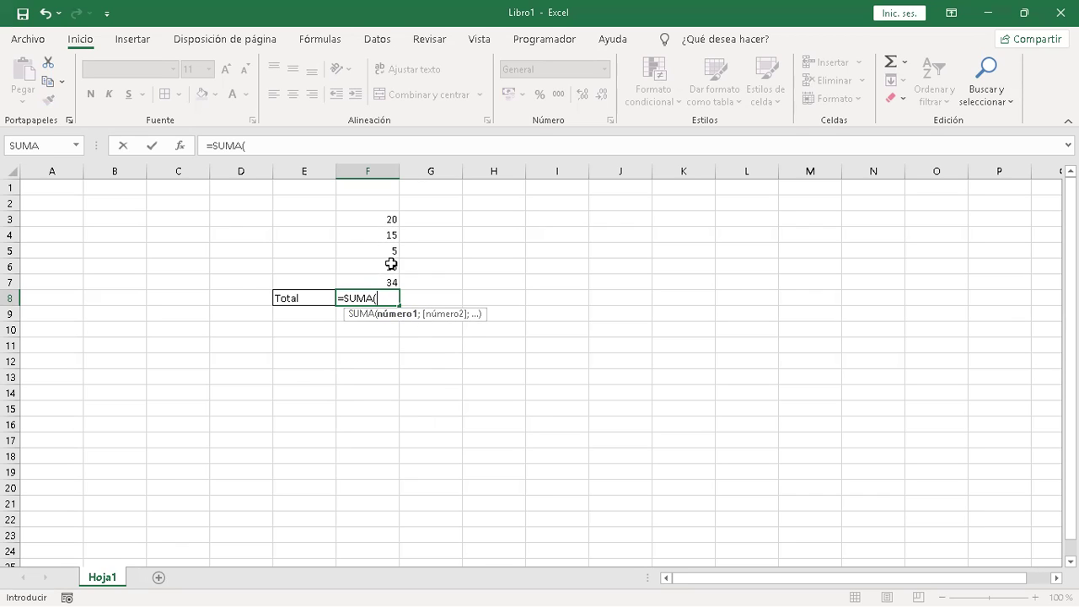
left_click_drag(386, 217, 386, 281)
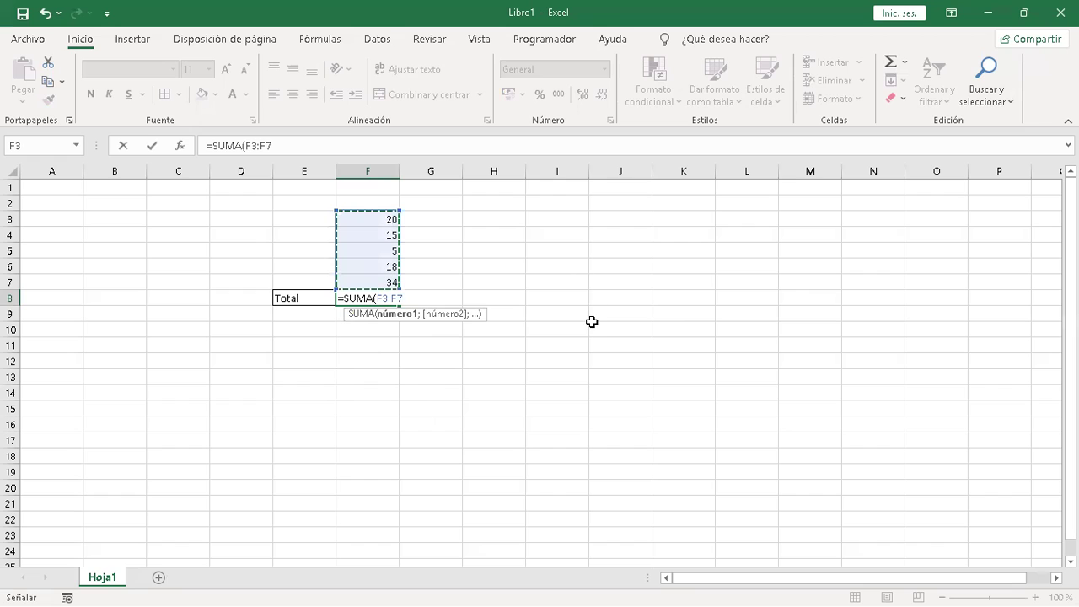
type(")")
key("Return")
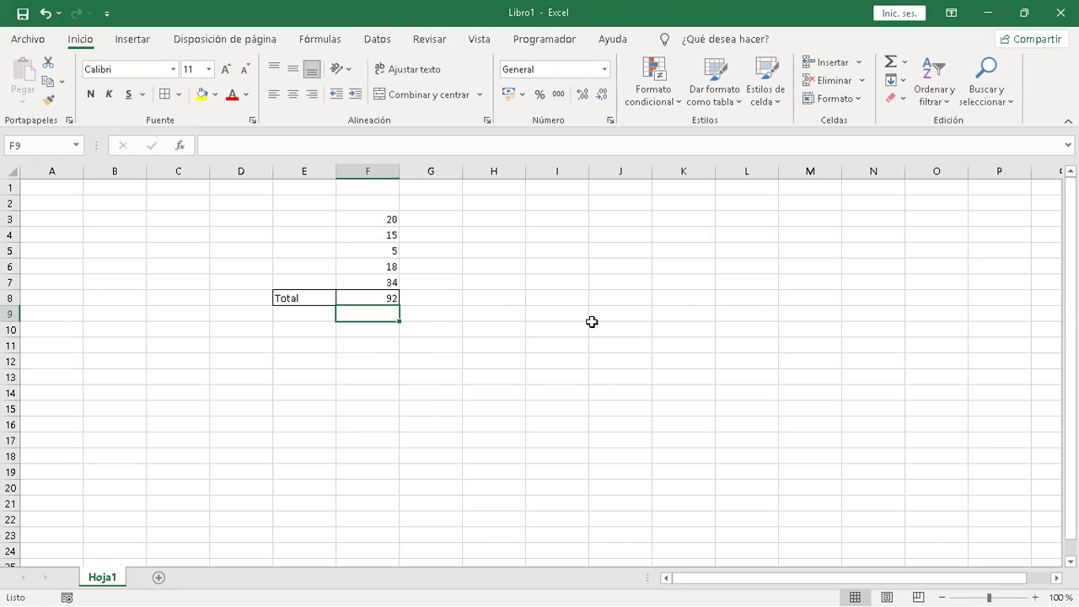
key("Down")
key("Down")
key("Up")
key("Up")
key("Up")
key("Down")
key("Down")
key("Up")
key("Up")
key("Up")
key("Down")
key("Down")
key("Up")
key("Down")
key("Down")
key("Up")
key("Up")
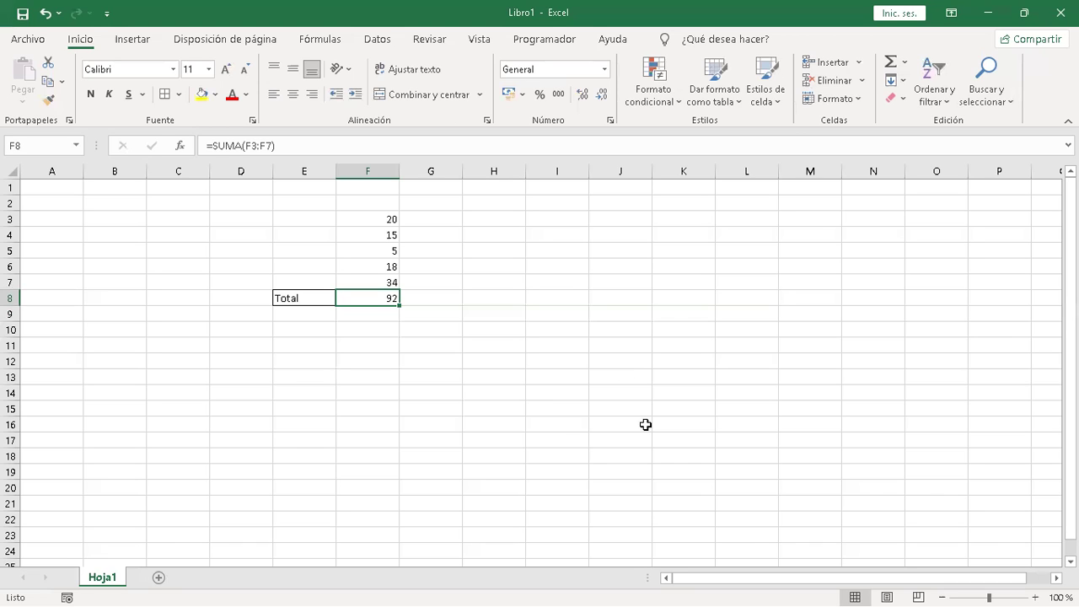
key("Delete")
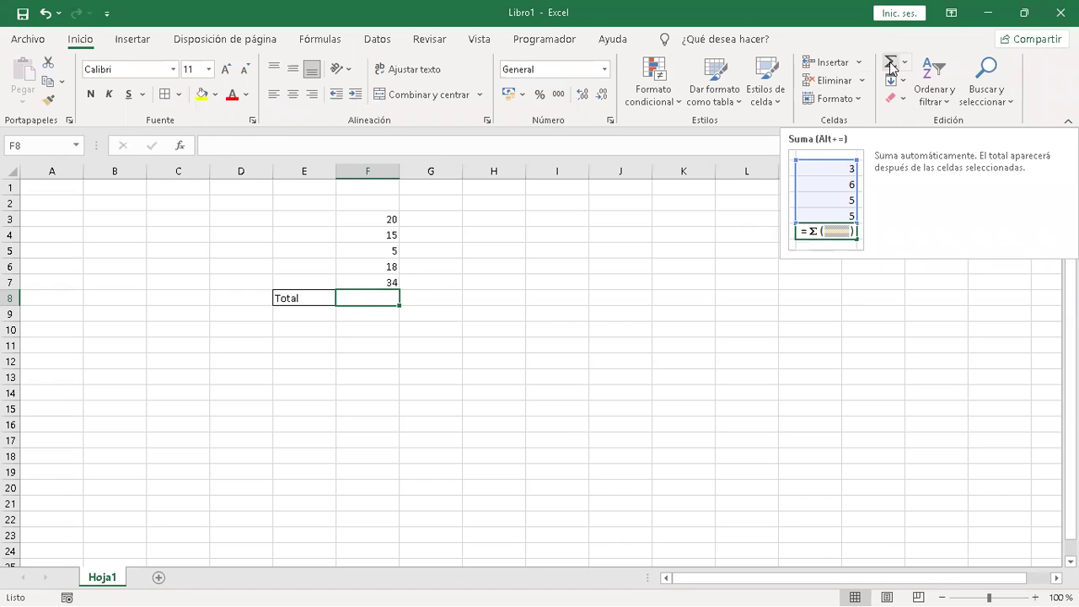
left_click(890, 67)
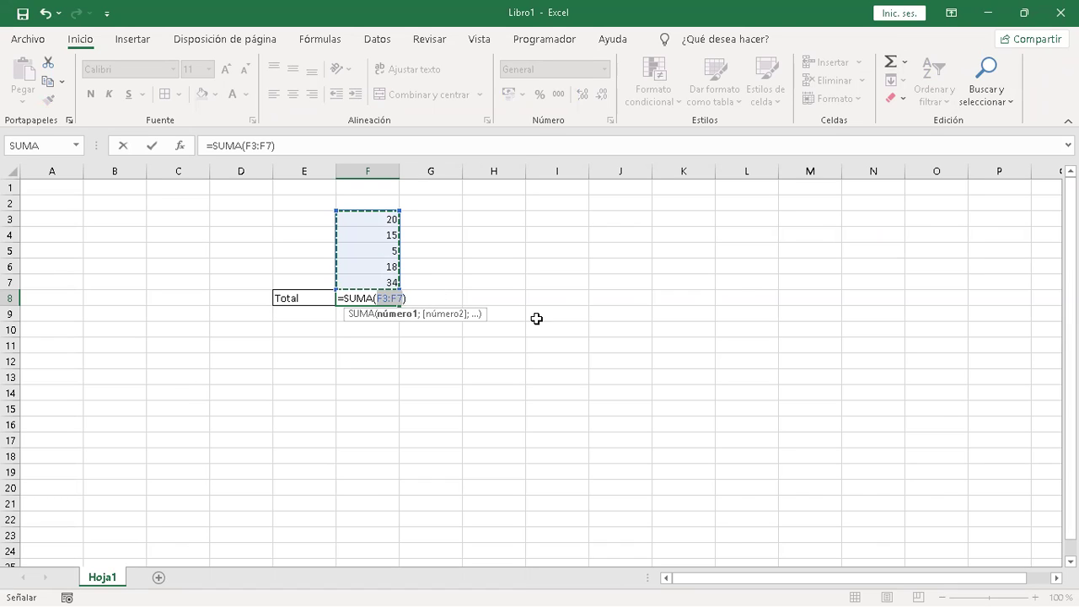
key("Return")
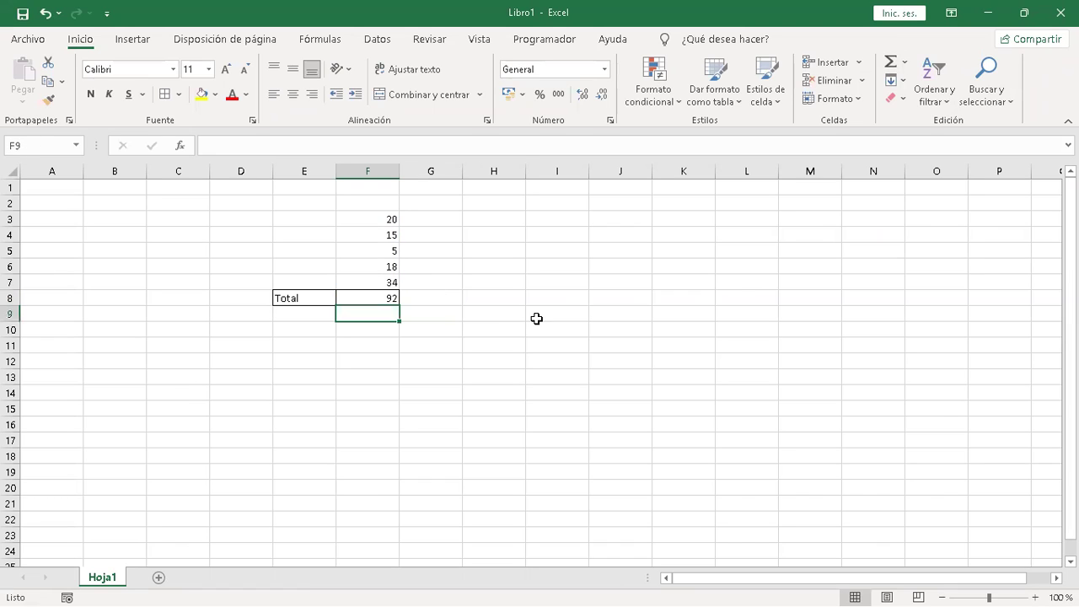
key("Up")
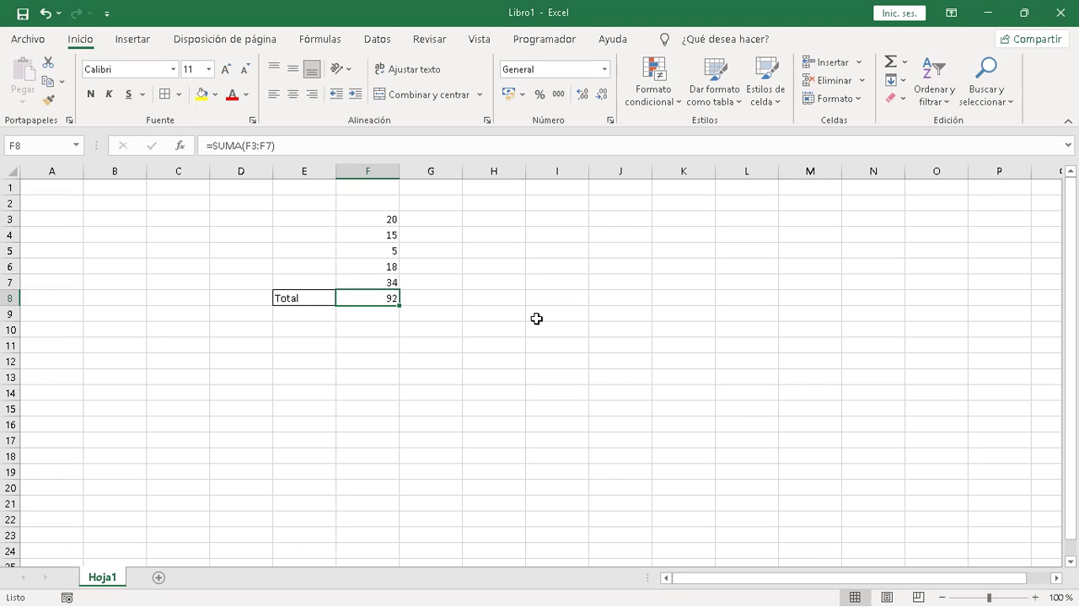
key("Delete")
key("Down")
key("Down")
key("Down")
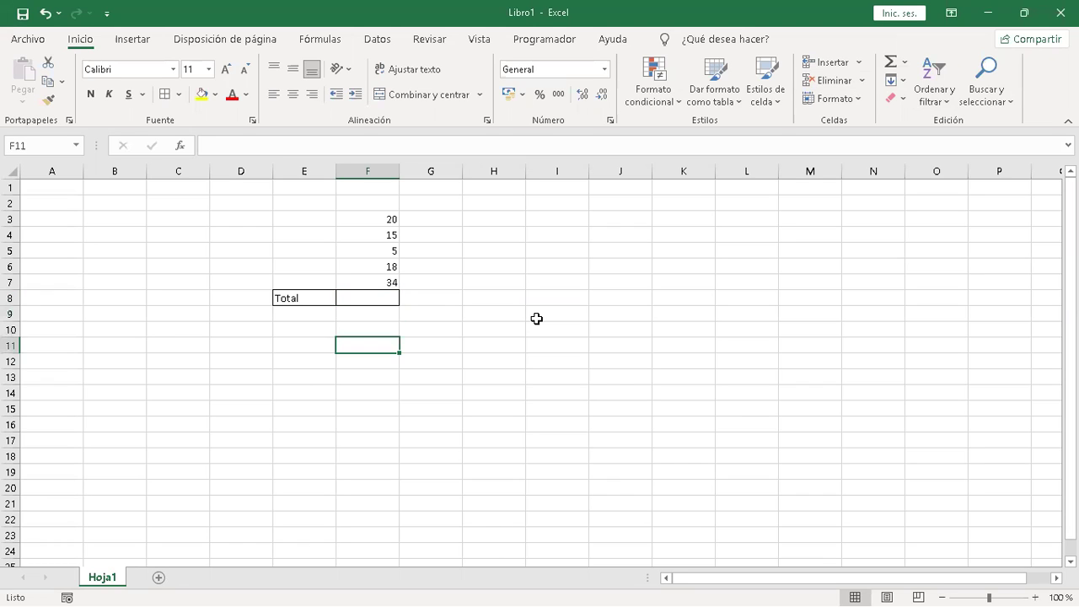
key("Up")
key("Up")
key("Up")
key("Up")
key("Down")
key("Up")
key("Down")
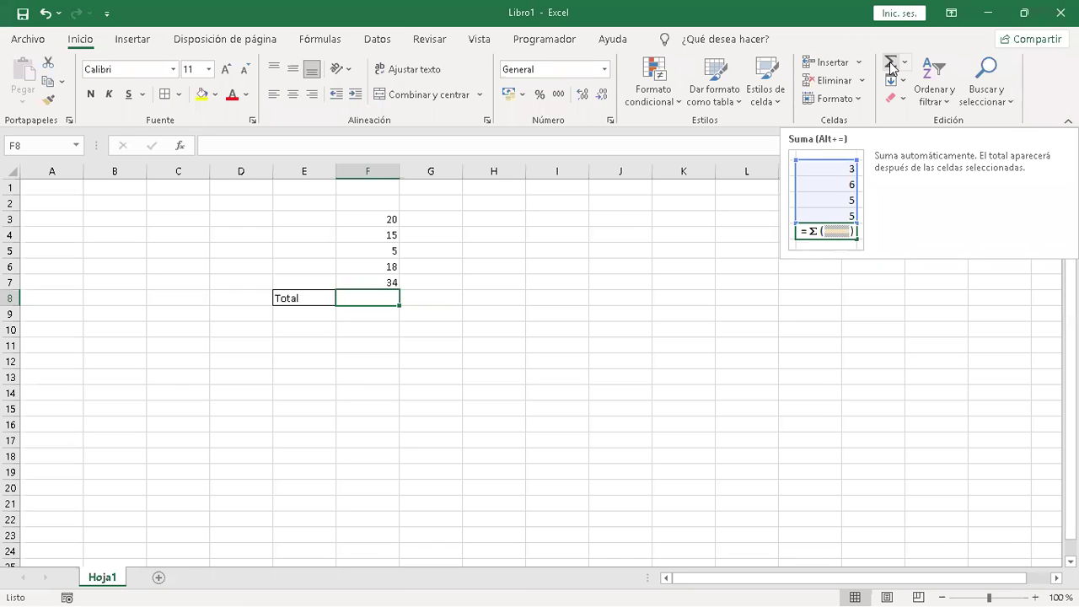
key("alt+equal")
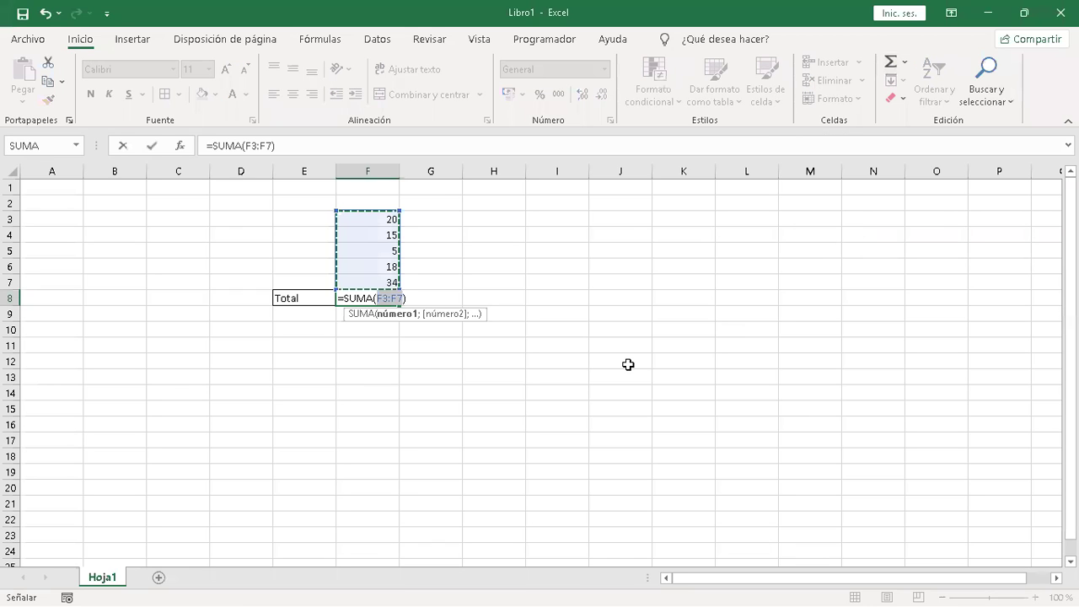
key("Return")
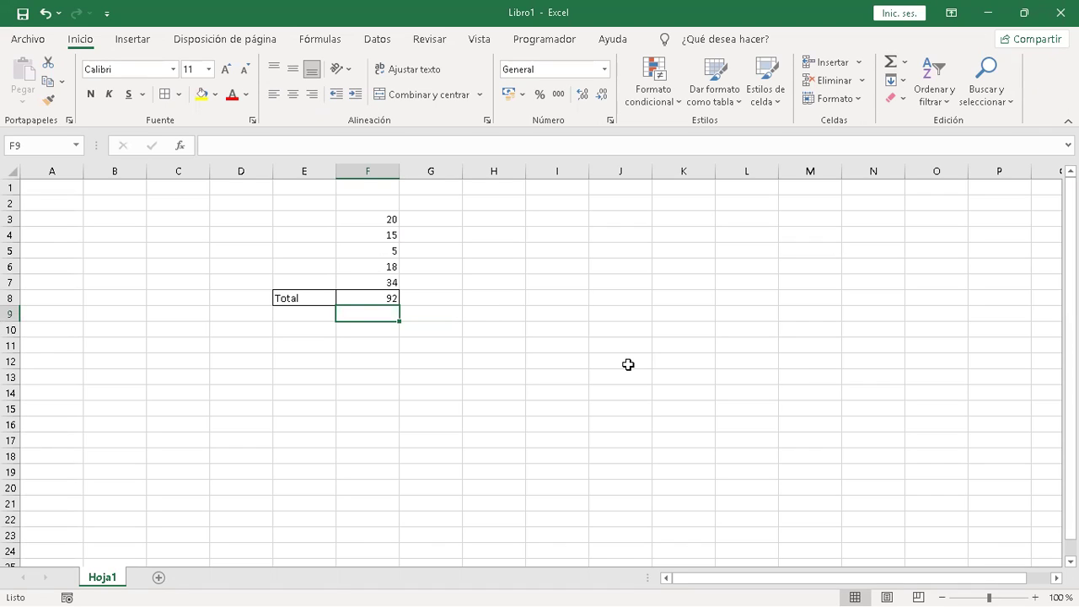
left_click(532, 295)
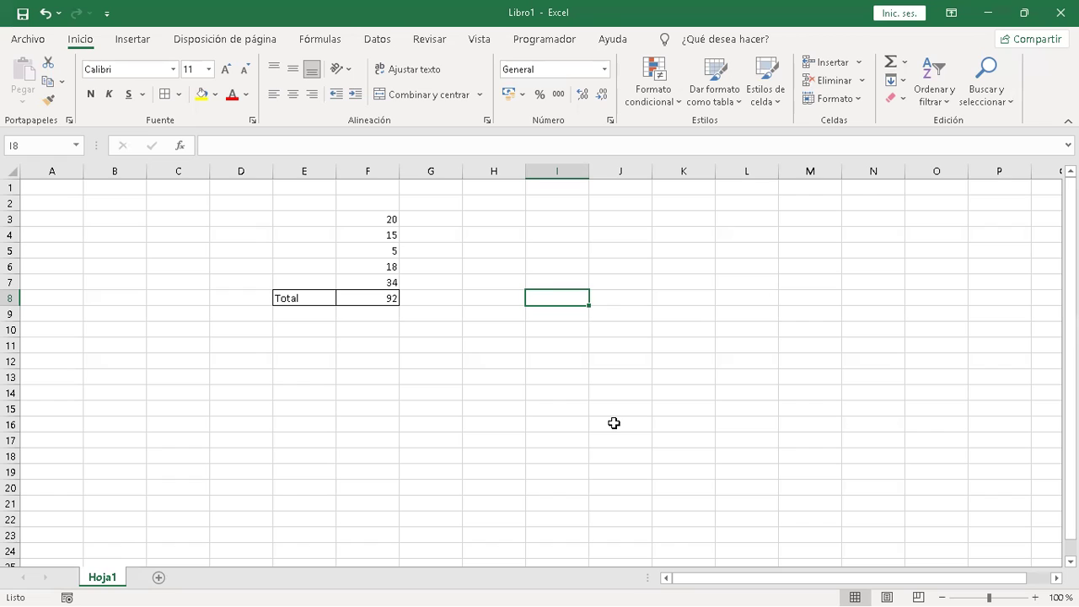
Step: Enter 568 in J5 and 246 in K5
left_click(630, 243)
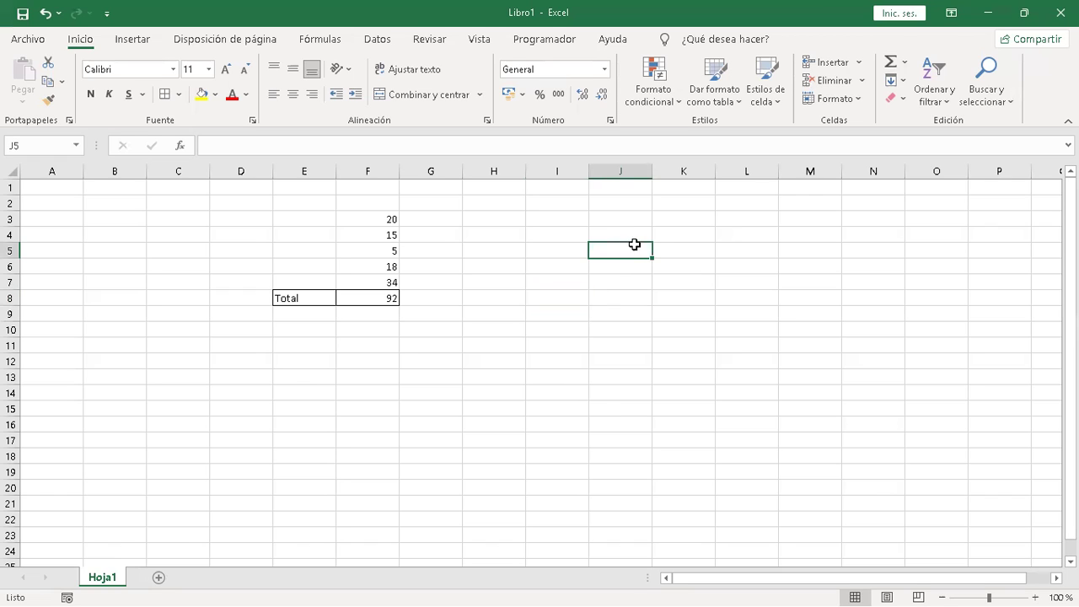
type("568")
key("Tab")
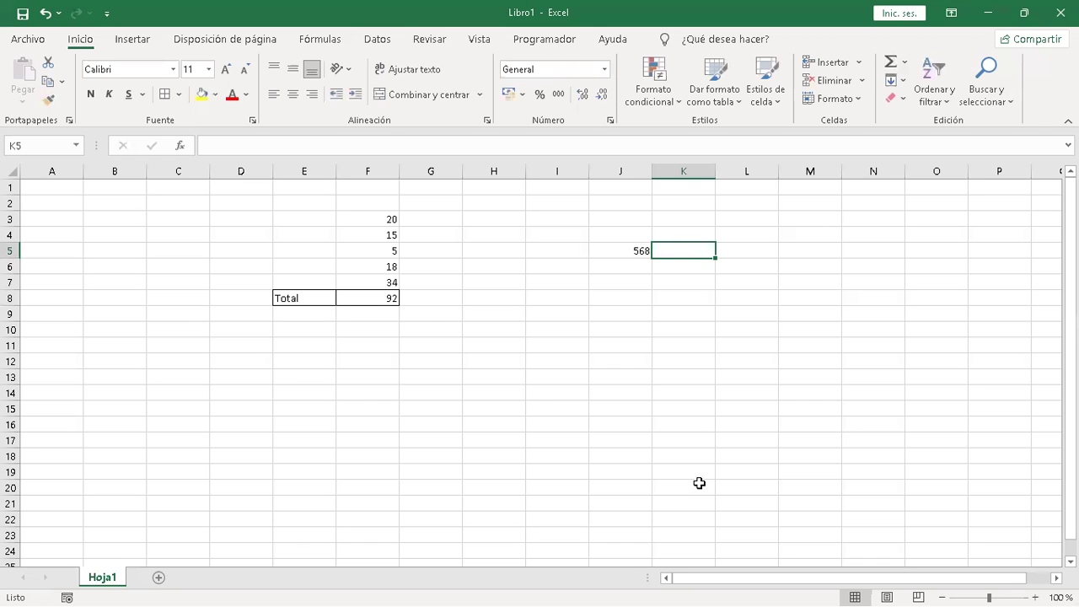
type("246")
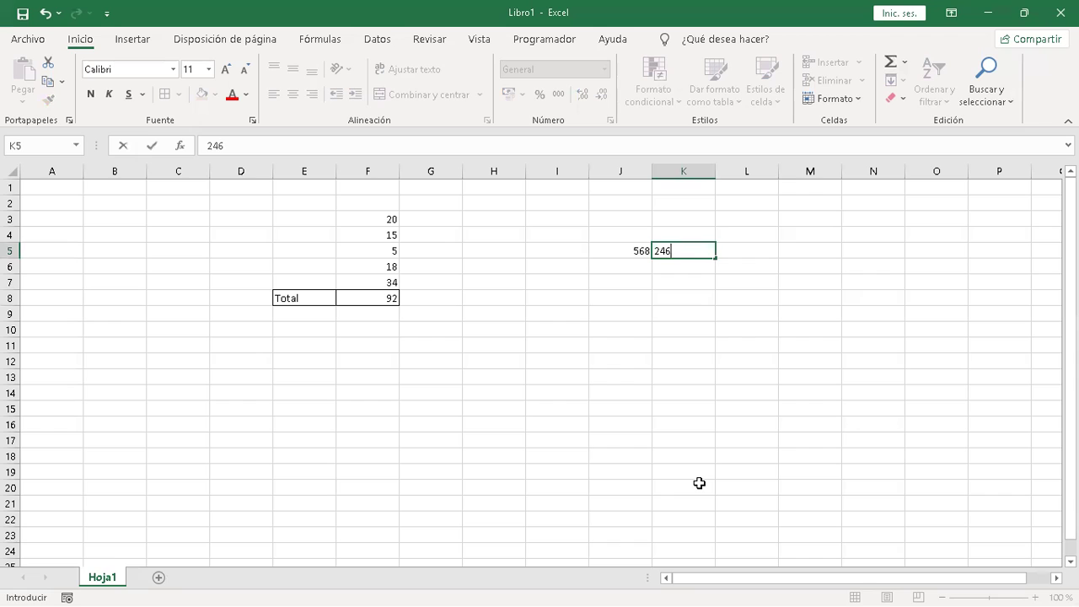
key("Return")
Step: Add the heading 'total resta' in L4
key("Up")
key("Right")
key("Right")
key("Left")
key("Up")
type("total resta")
key("Return")
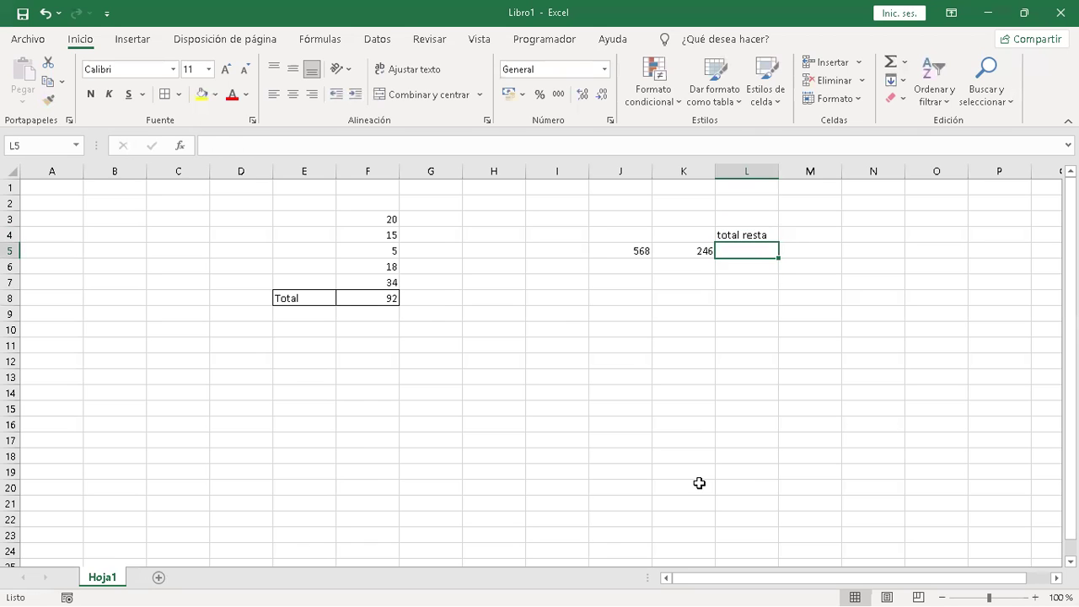
Step: Begin a formula in L5 with an equals sign
key("Left")
key("Left")
key("Right")
key("Left")
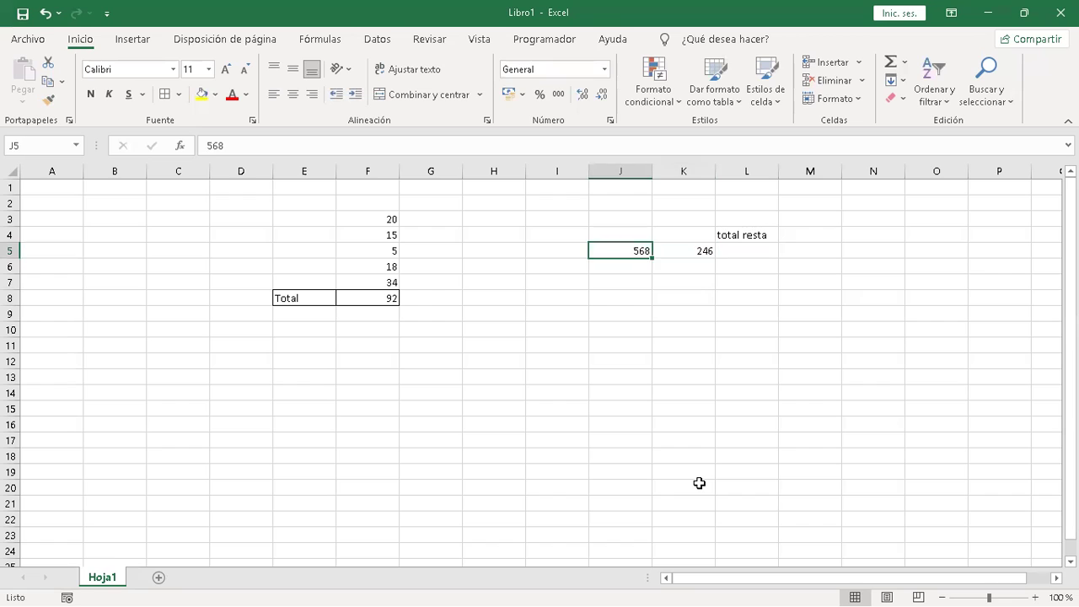
key("Right")
key("Right")
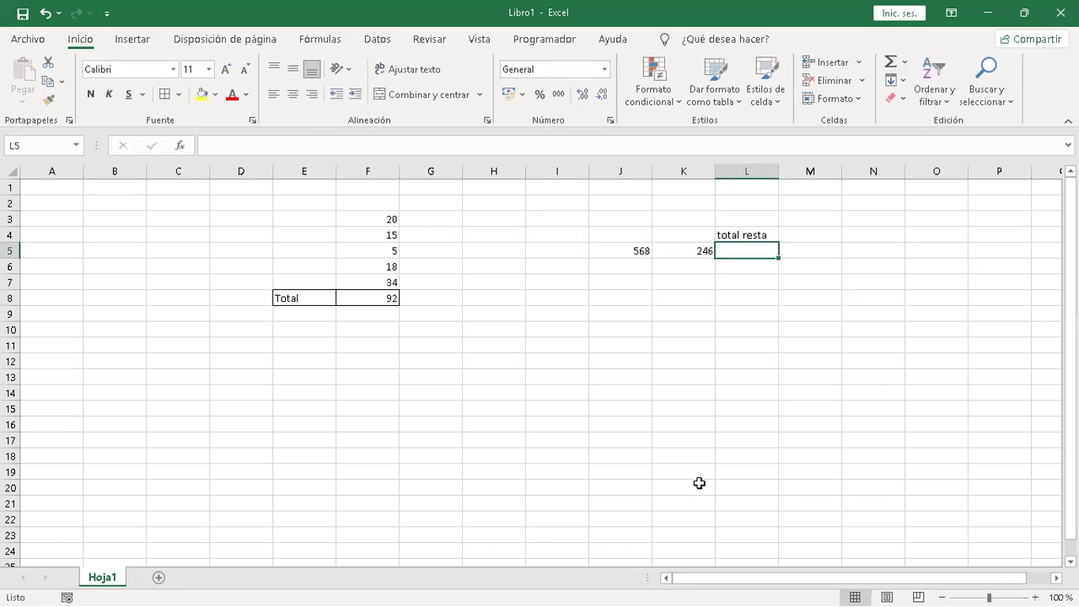
type("=")
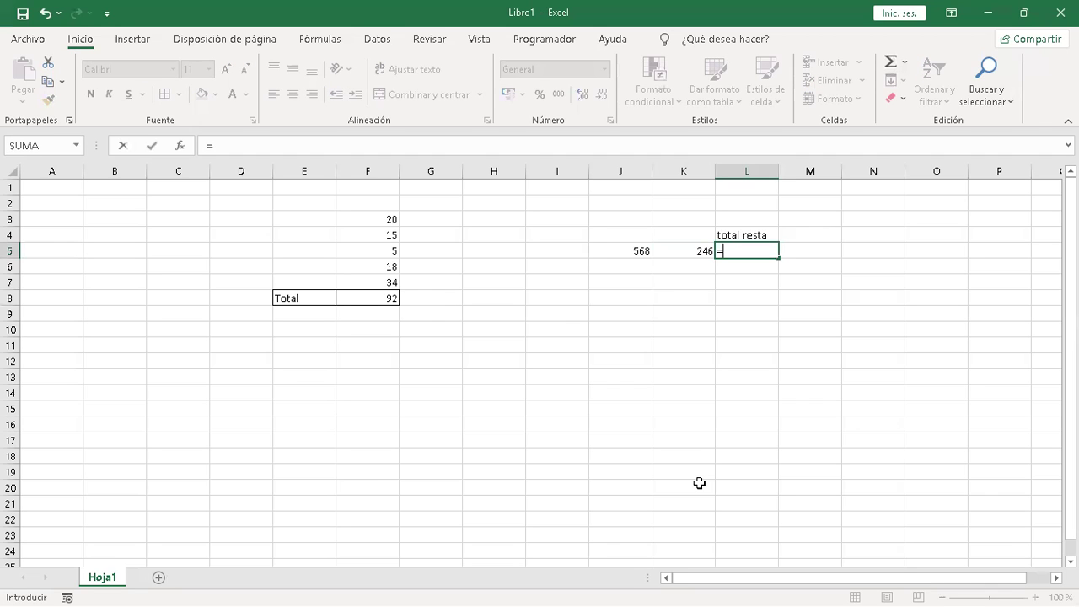
Step: Complete L5 as =J5-K5, giving 322
left_click(628, 251)
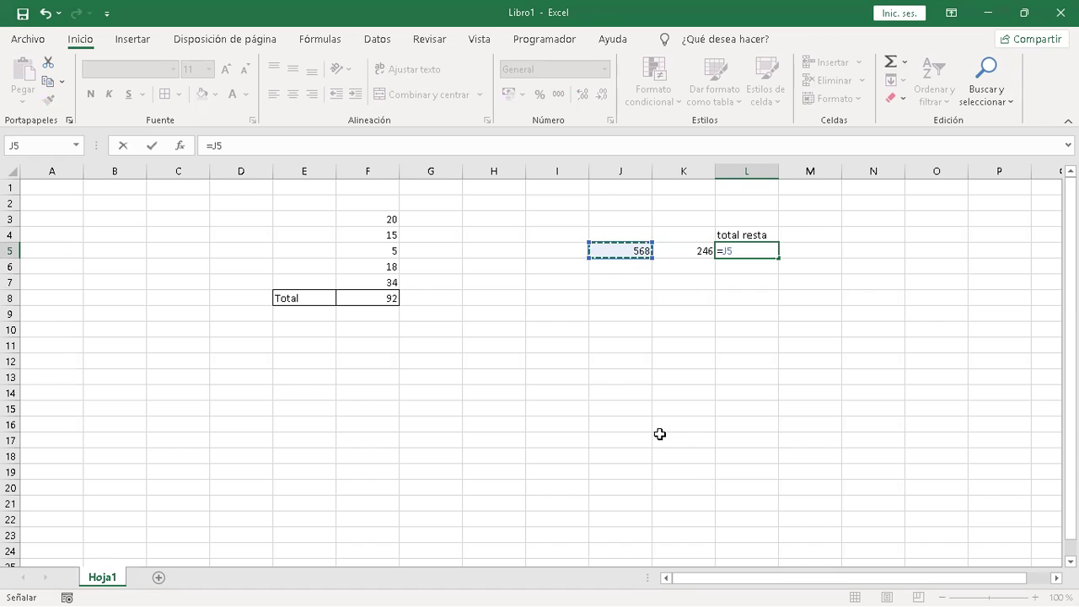
type("-")
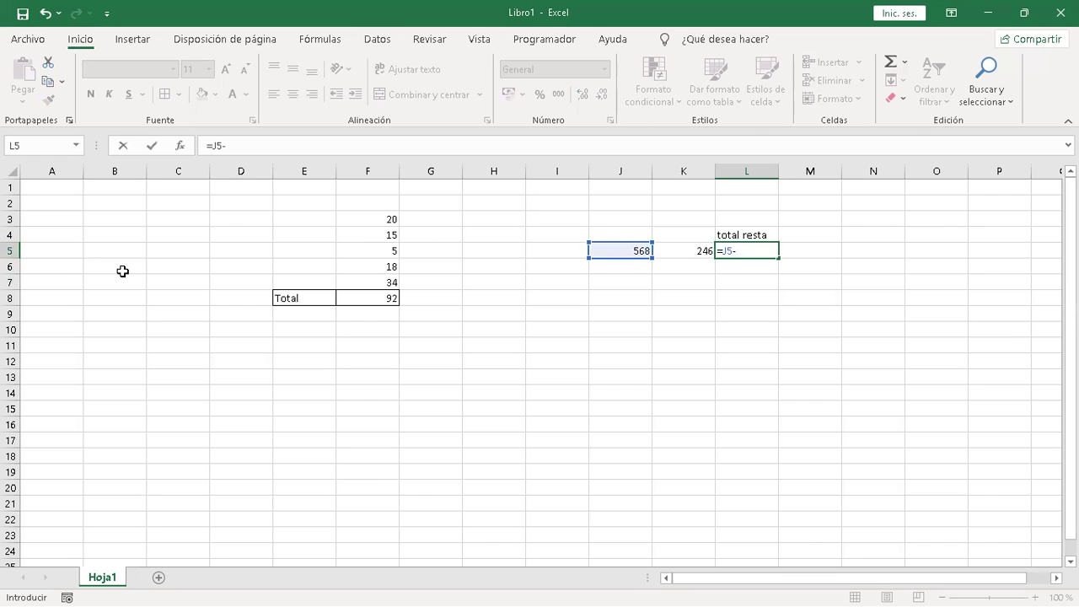
left_click(687, 251)
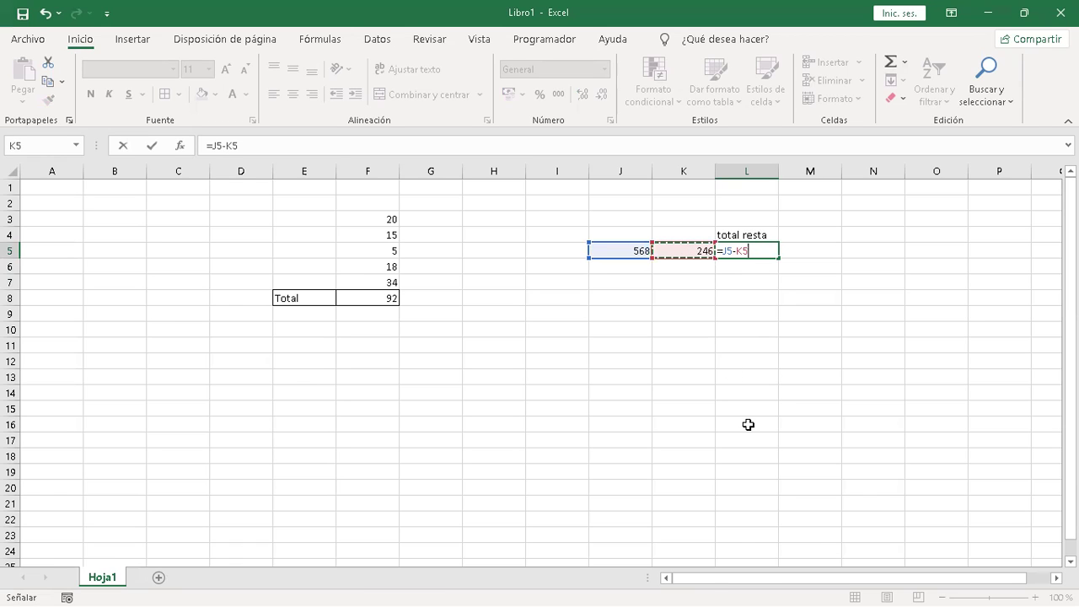
key("Return")
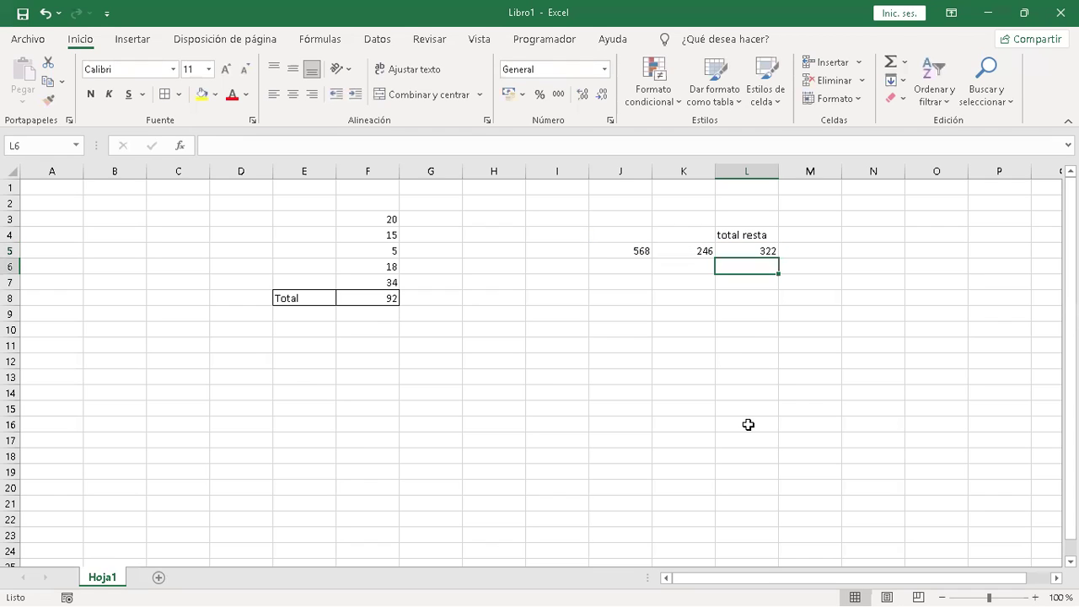
Step: Step through J5, K5 and L5 to check the subtraction formula
key("Up")
key("Down")
key("Up")
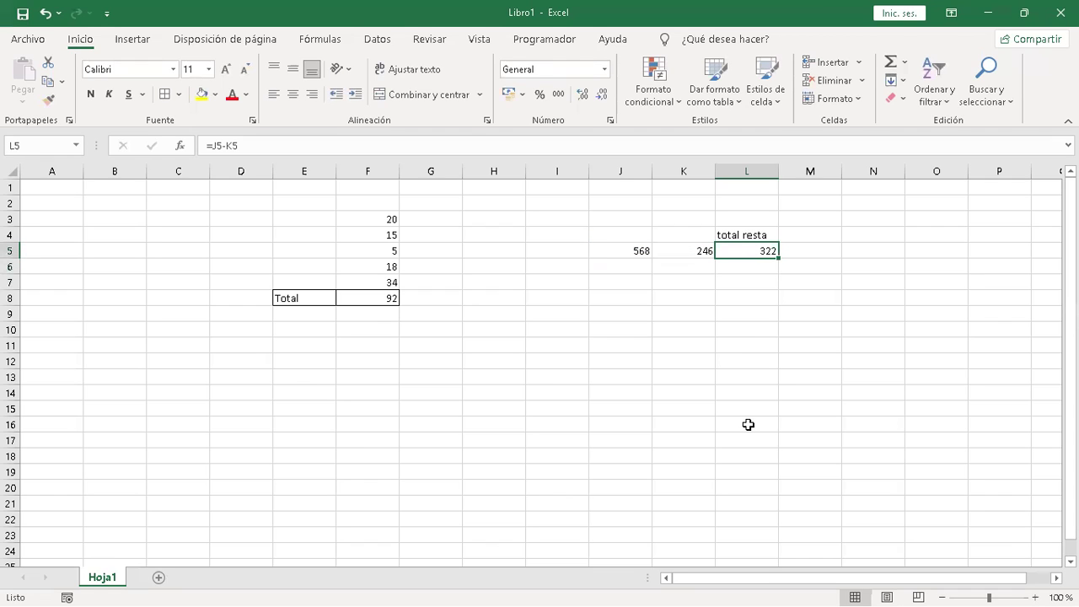
key("Left")
key("Left")
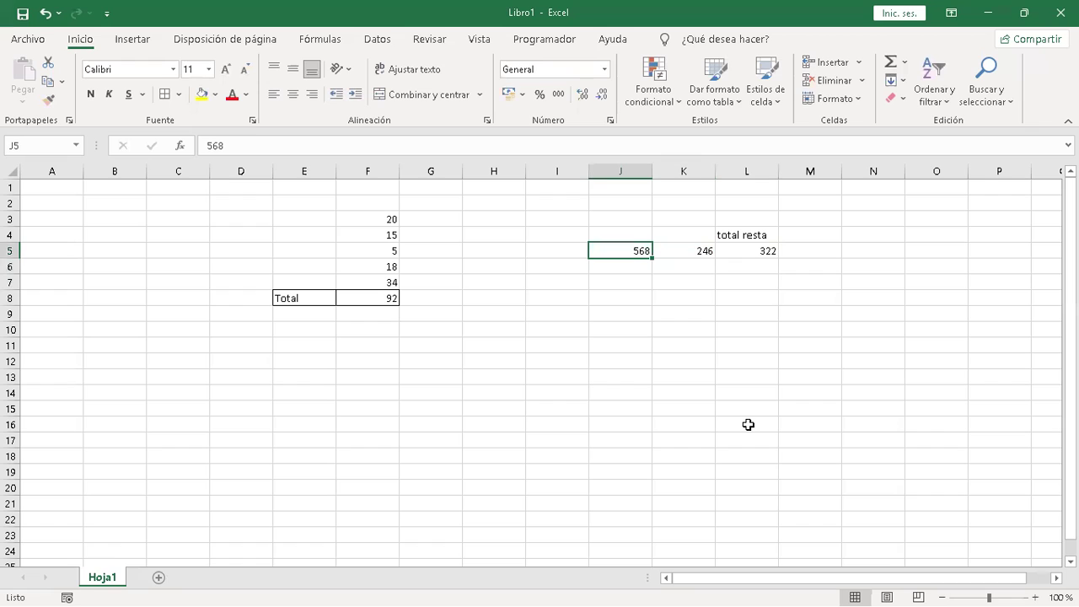
key("Right")
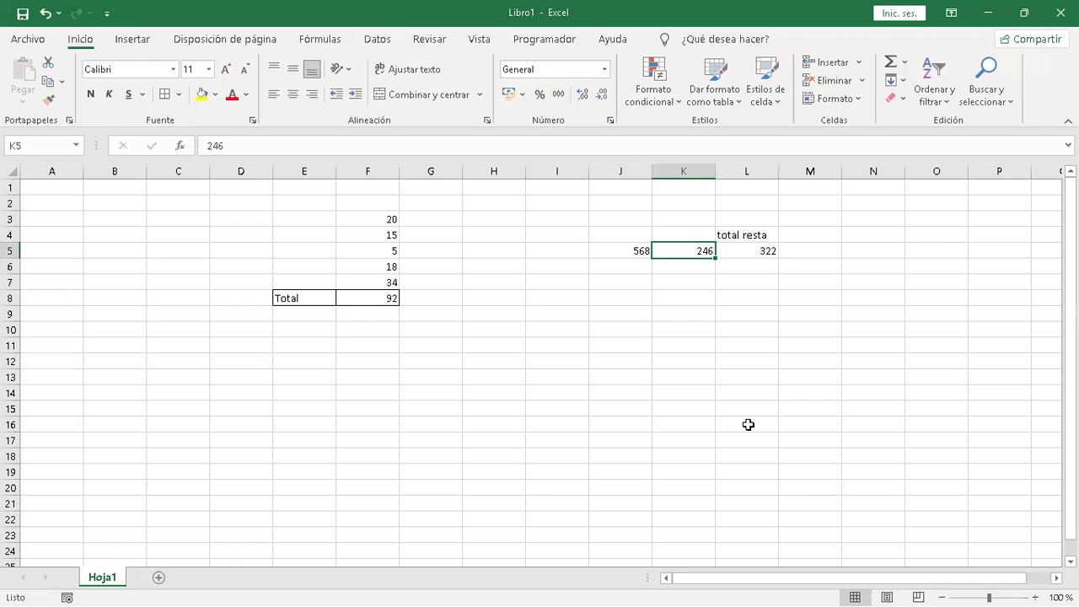
key("Right")
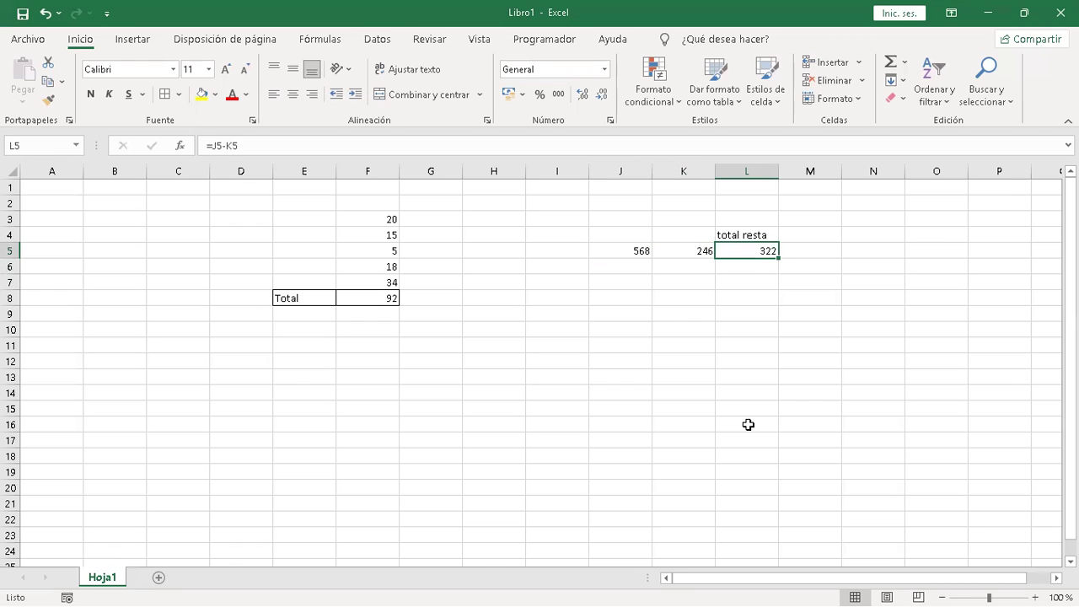
key("Left")
key("Left")
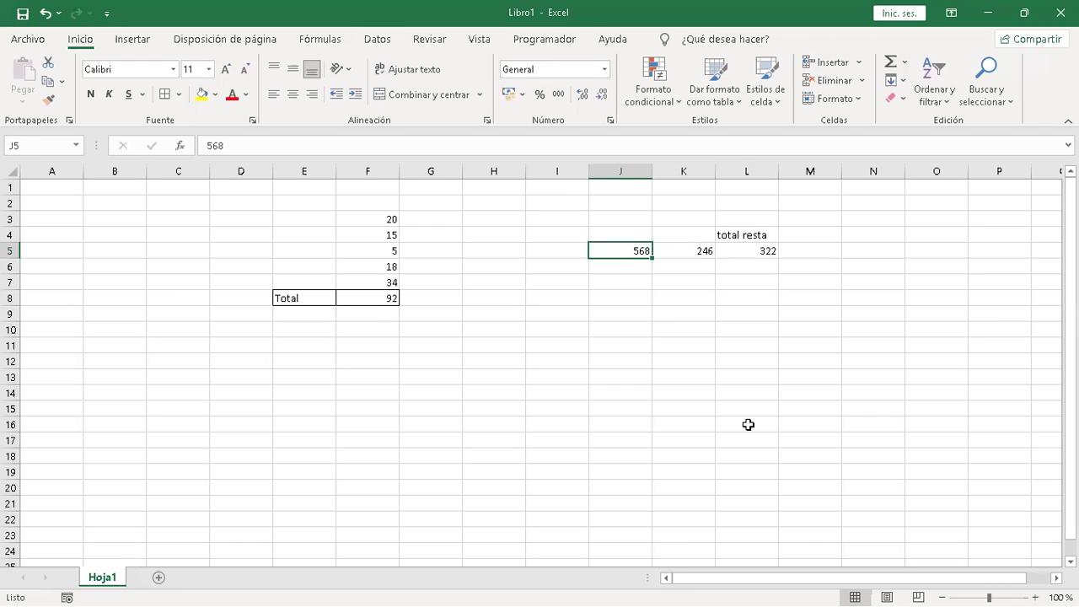
key("Right")
key("Left")
key("Right")
key("Right")
key("Left")
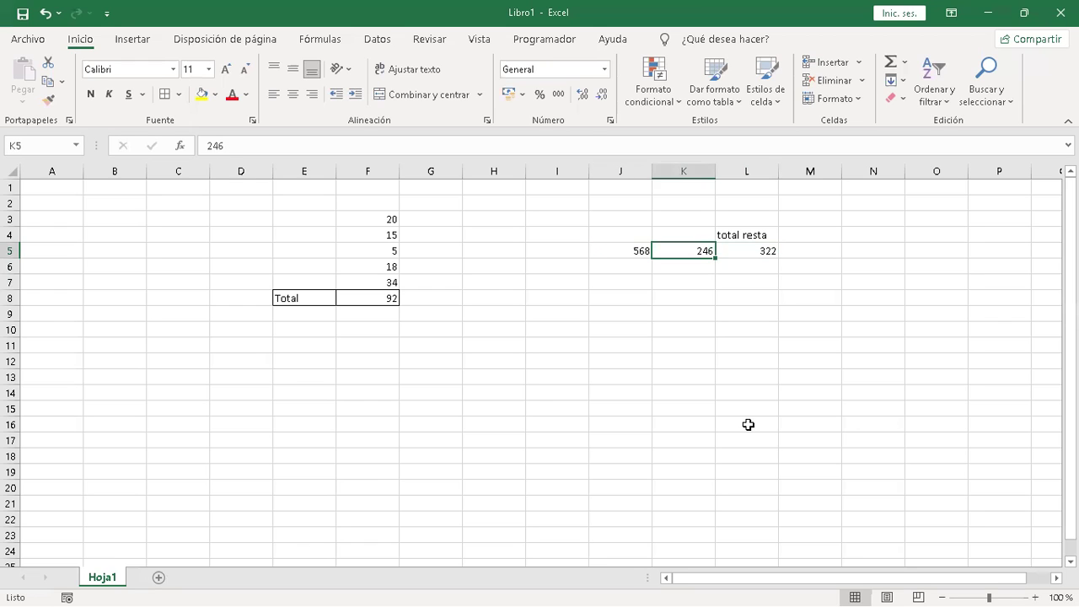
key("Left")
type("250")
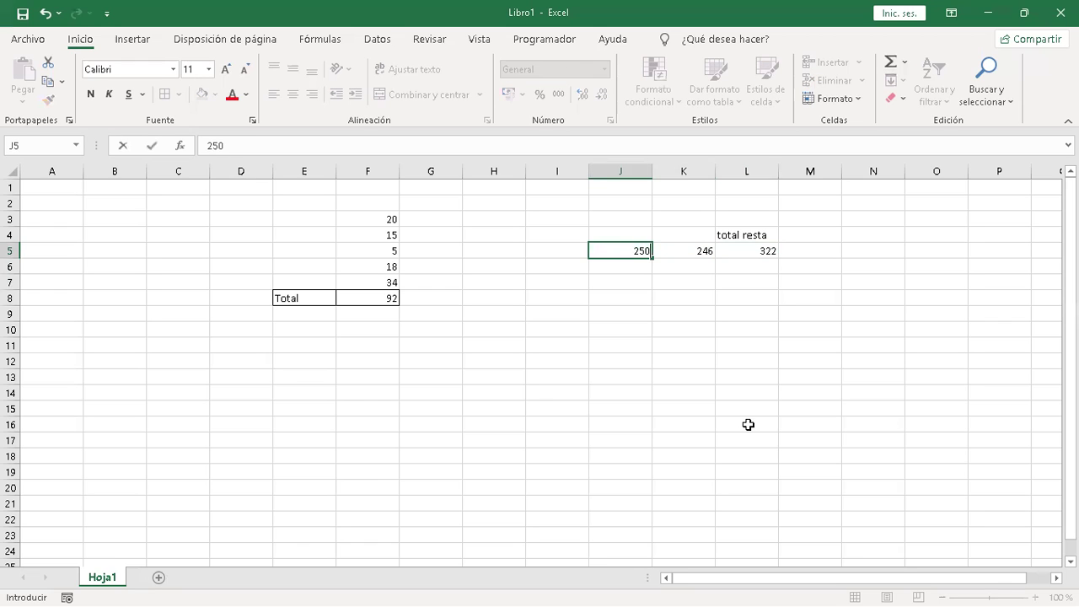
key("Return")
key("Up")
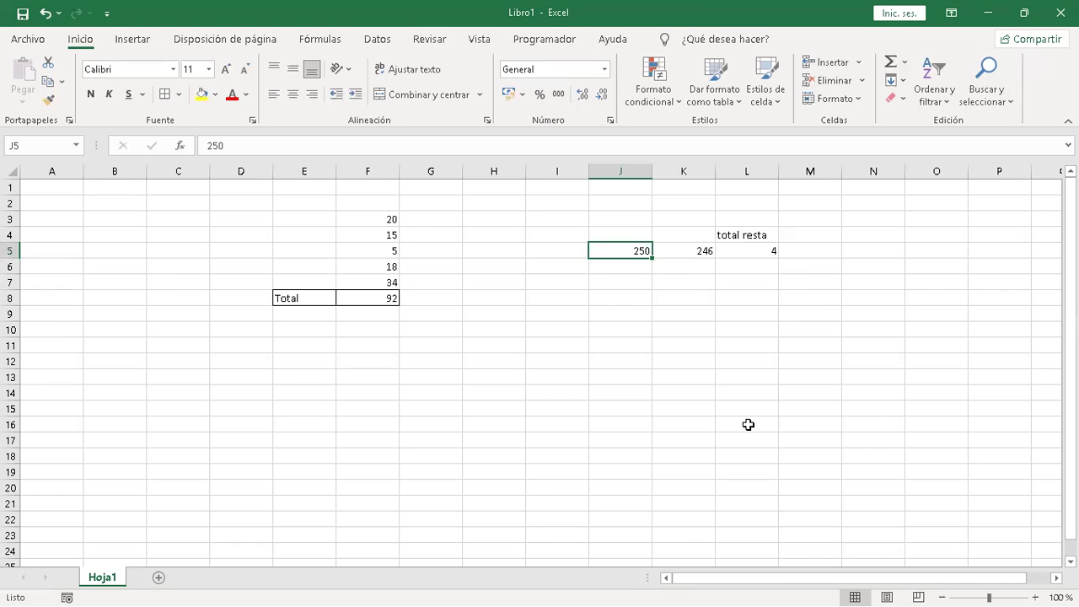
key("Right")
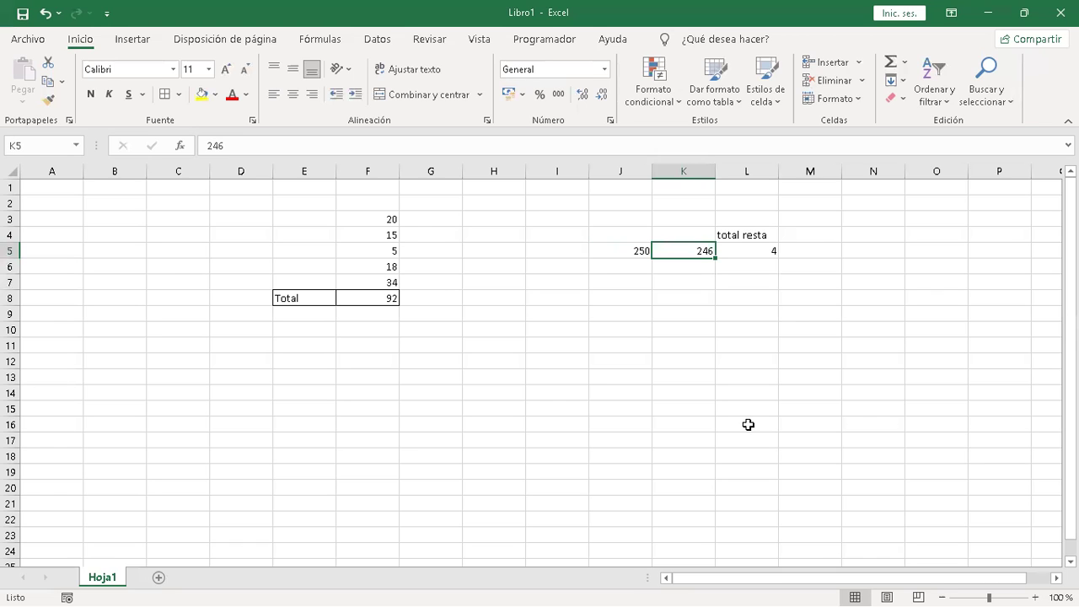
key("Right")
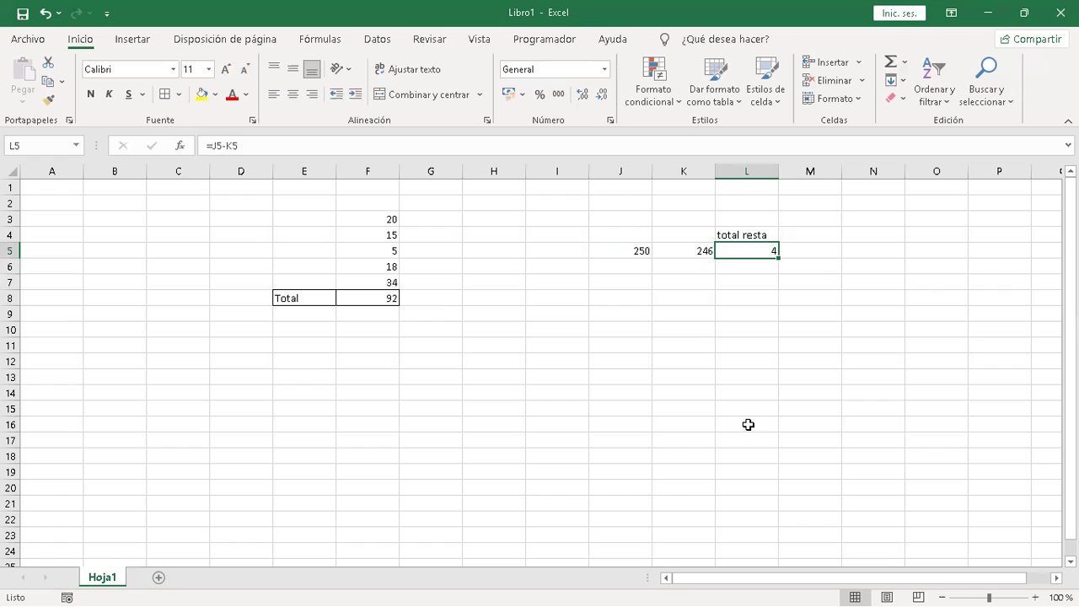
key("Down")
key("Down")
key("Down")
key("Left")
key("Left")
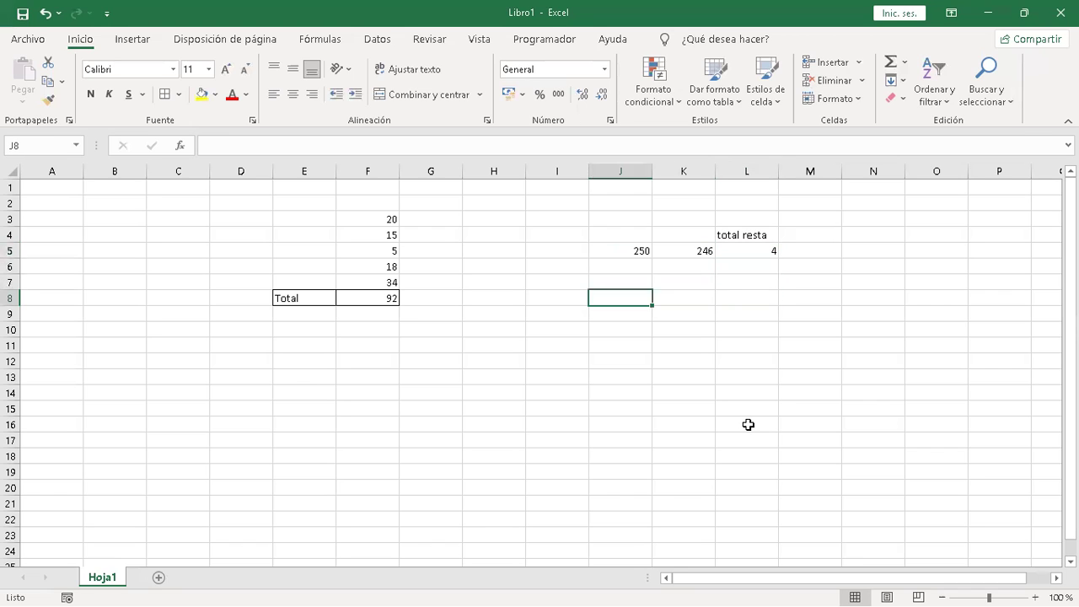
key("Left")
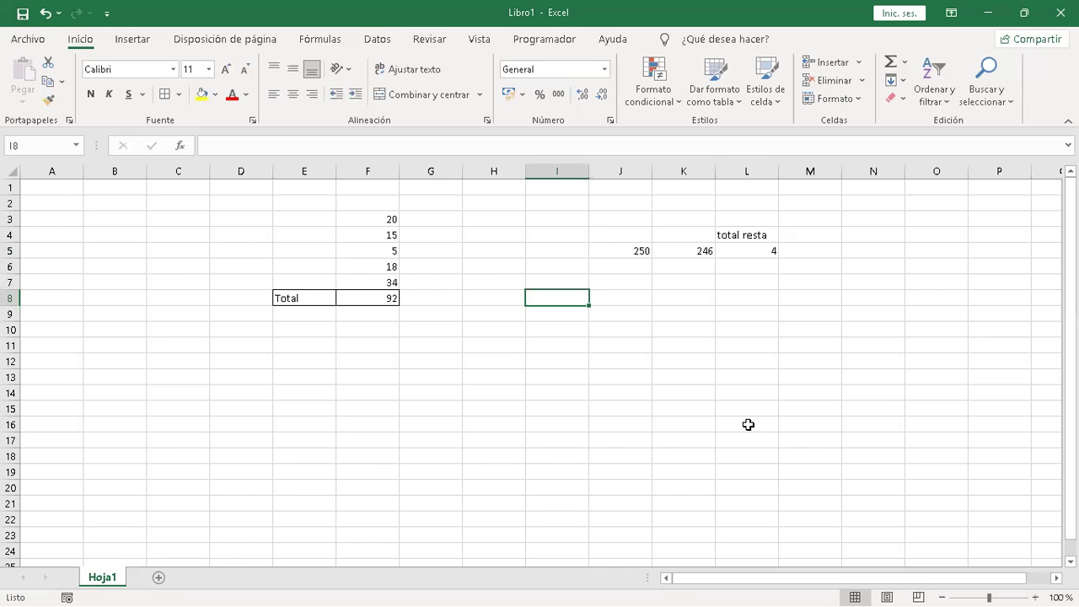
key("Left")
key("Left")
key("Left")
key("Up")
key("Up")
key("Up")
key("Up")
key("Down")
key("Down")
key("Down")
key("Down")
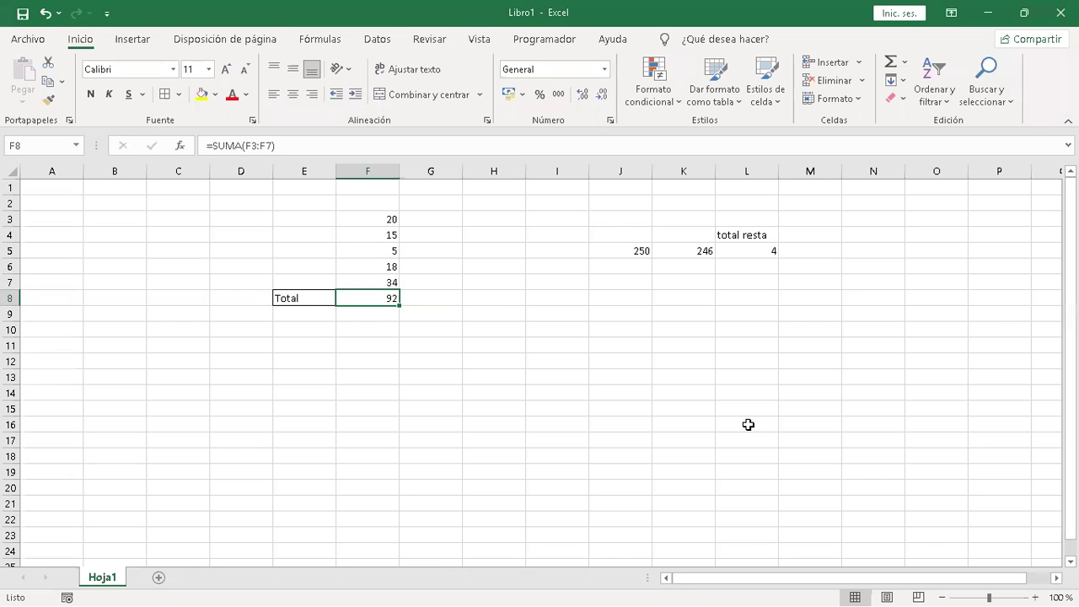
Step: Change F3 to 78 so the total in F8 becomes 150
key("Up")
key("Up")
key("Up")
key("Up")
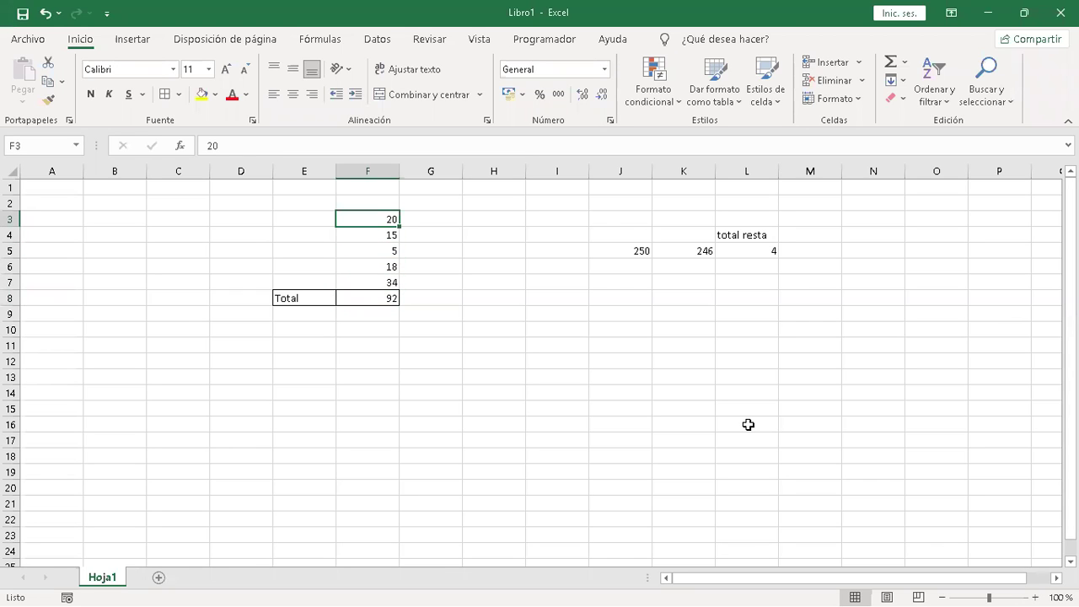
type("78")
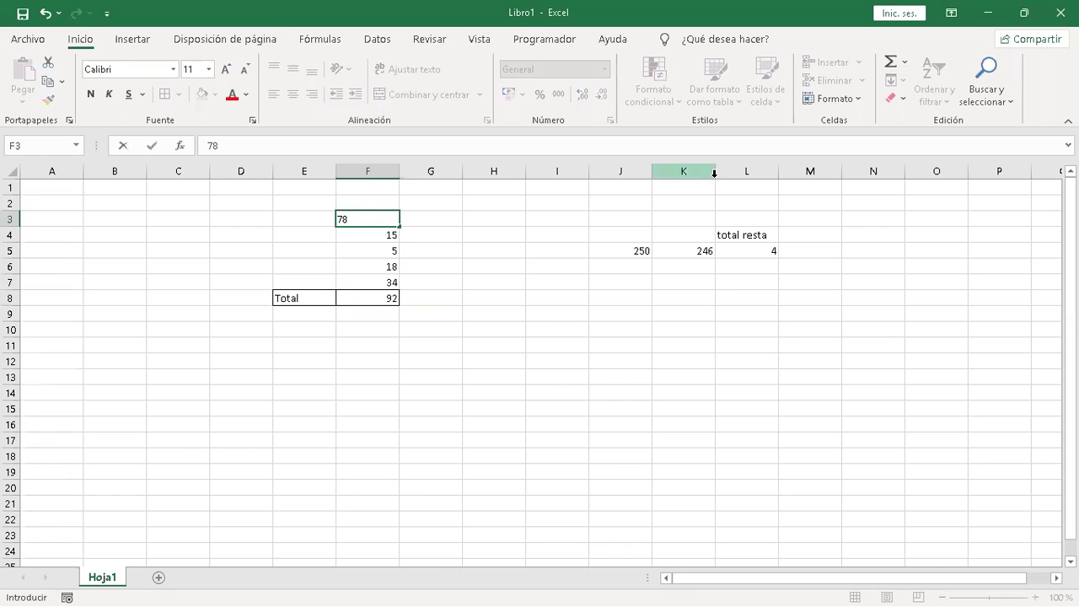
key("Return")
key("Down")
key("Down")
key("Down")
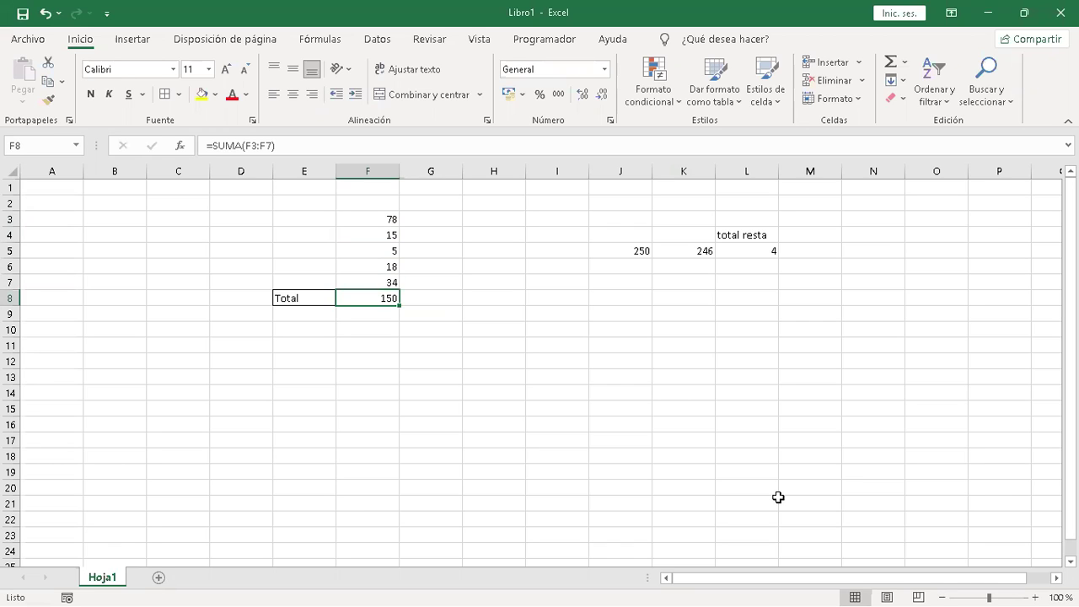
Step: Replace the subtraction inputs with 10 in J5 and 8 in K5
key("Right")
Step: Move between J5, K5 and L5 to show the difference of 2
key("Right")
key("Right")
key("Right")
key("Right")
key("Right")
key("Up")
key("Up")
key("Left")
key("Left")
key("Up")
type("10")
key("Tab")
type("8")
key("Return")
key("Up")
key("Right")
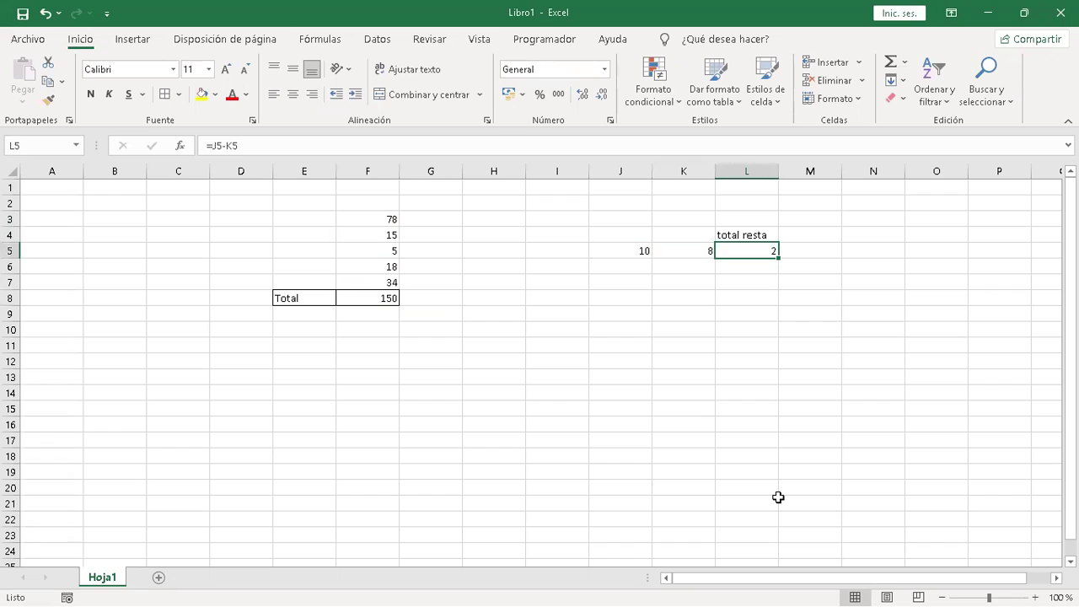
key("Down")
key("Up")
key("Down")
key("Down")
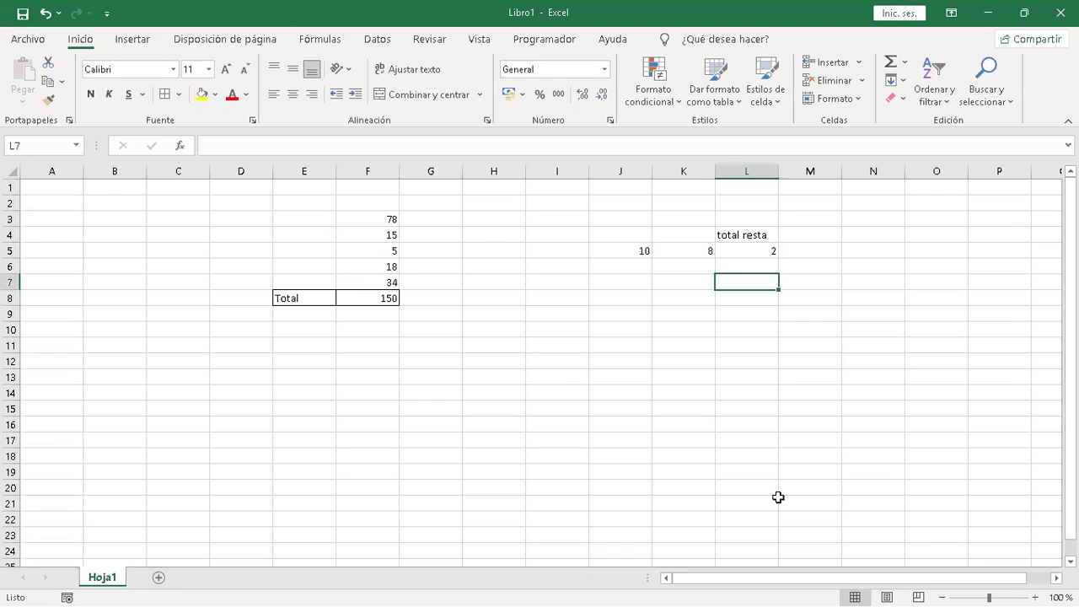
key("Up")
key("Up")
key("Left")
key("Left")
key("Left")
key("Right")
key("Right")
key("Right")
key("Right")
key("Left")
key("Left")
key("Left")
key("Right")
key("Right")
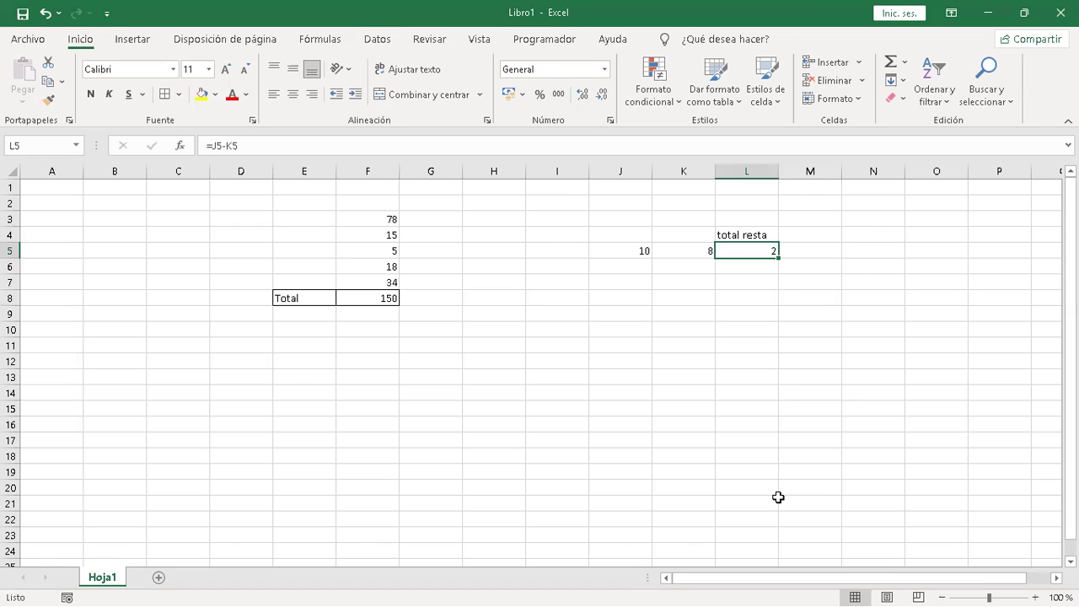
key("Left")
key("Left")
key("Right")
key("Left")
key("Right")
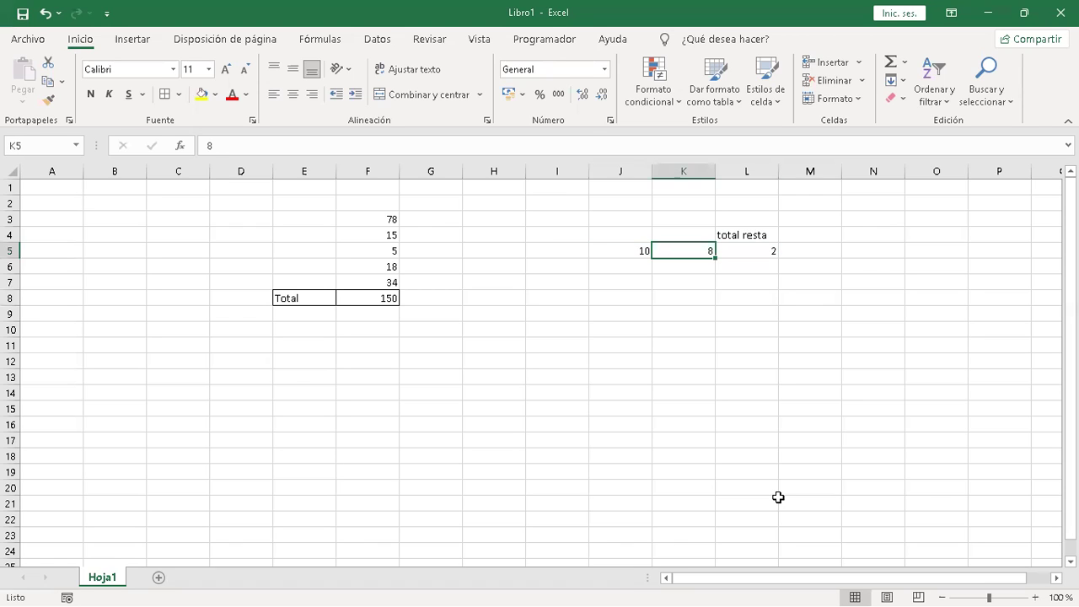
key("Left")
key("Right")
key("Right")
key("Right")
key("Down")
key("Down")
key("Down")
key("Down")
key("Down")
key("Down")
key("Down")
key("Left")
key("Left")
key("Left")
key("Left")
key("Left")
key("Right")
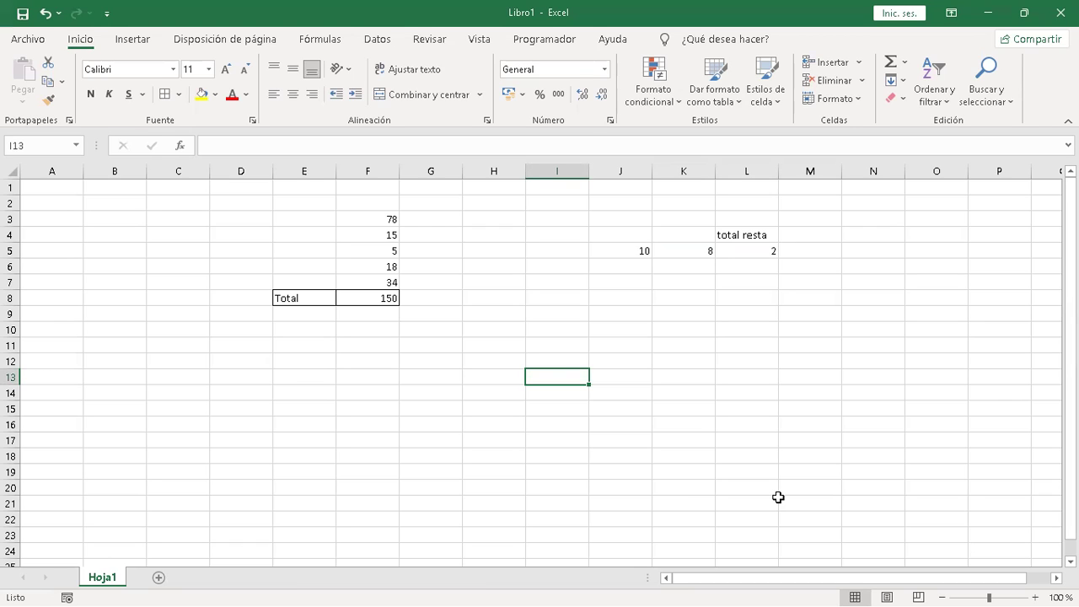
Step: Put 5 in J10 and 4 in K10
key("Up")
key("Up")
key("Up")
key("Right")
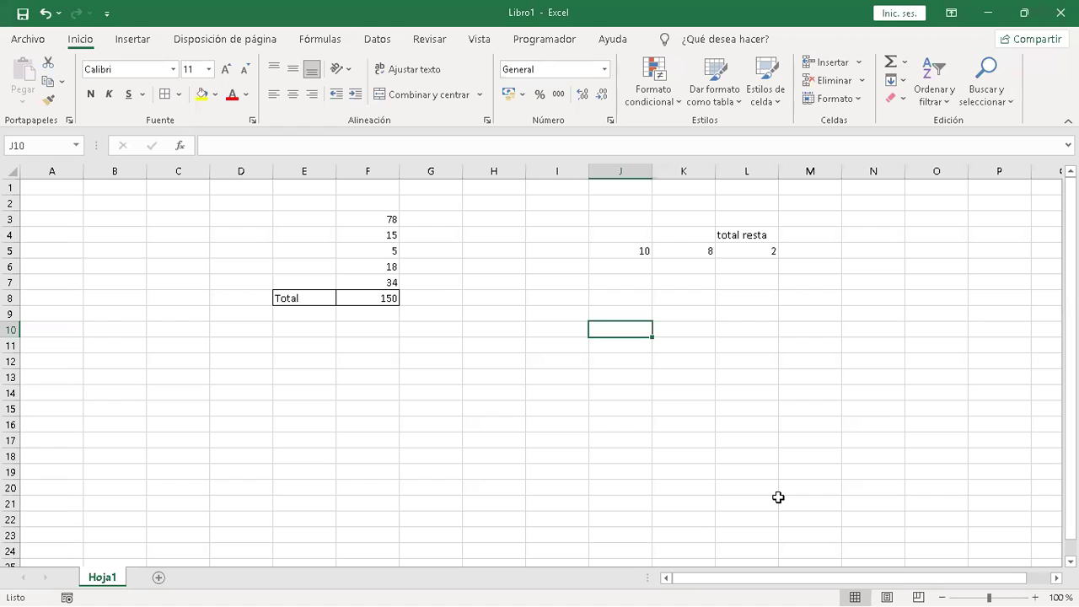
type("5")
key("Right")
type("4")
key("Right")
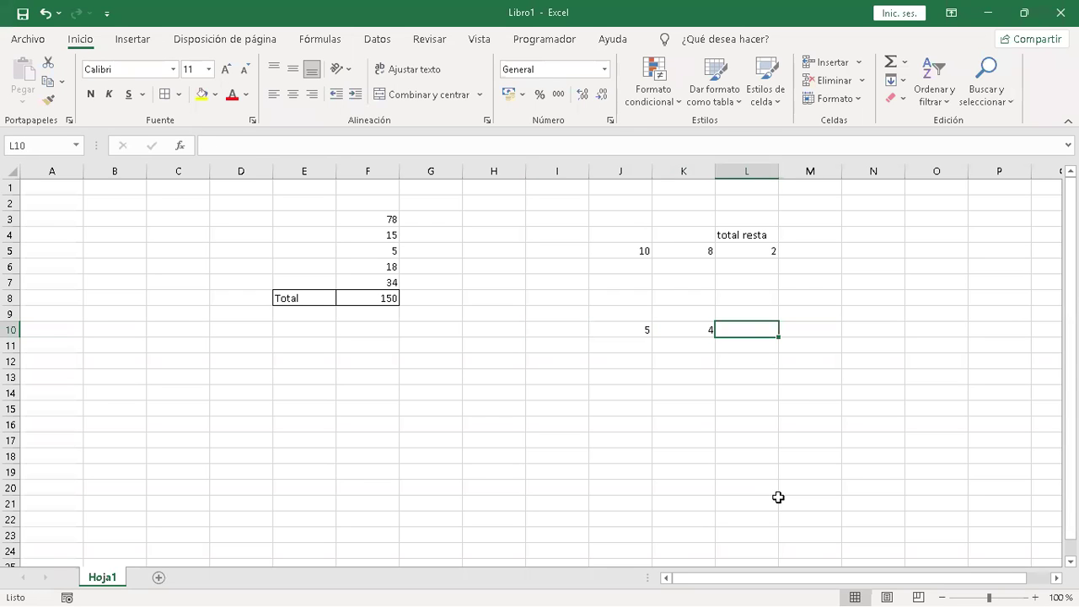
Step: Type 20 into L10, then delete it
type("20")
key("Return")
key("Up")
key("Delete")
Step: Label L9 'Total multi'
key("Up")
type("Total multi")
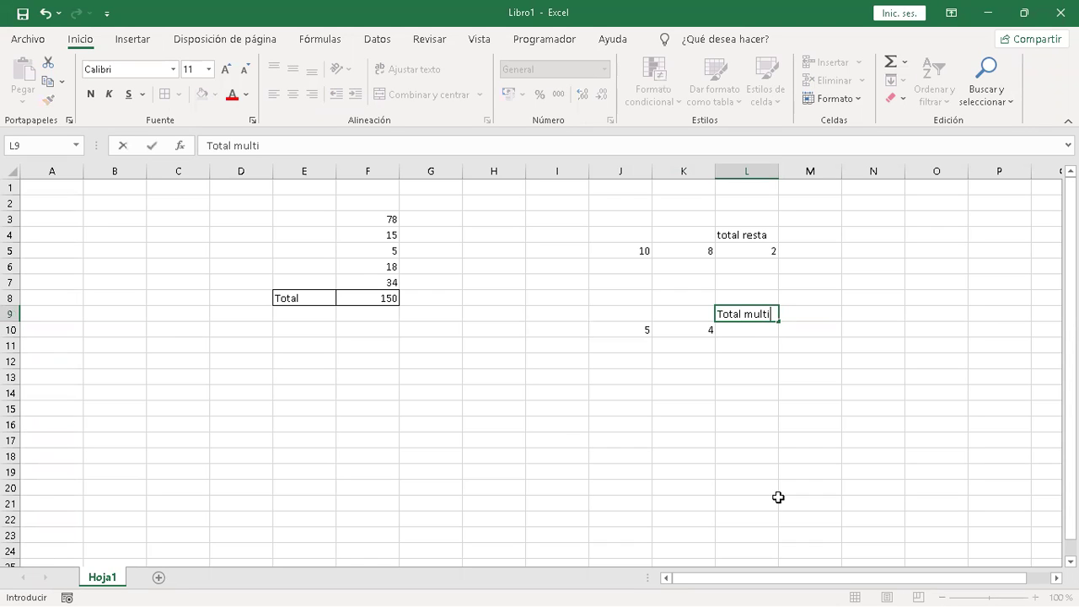
left_click(742, 390)
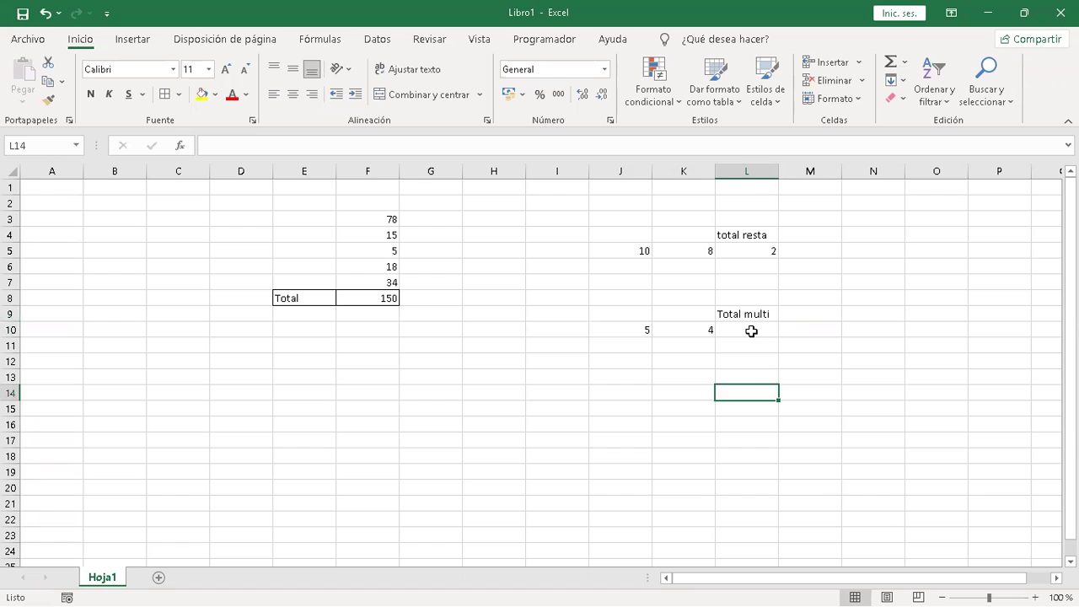
Step: Enter =J10*K10 in L10, showing 20
left_click(753, 330)
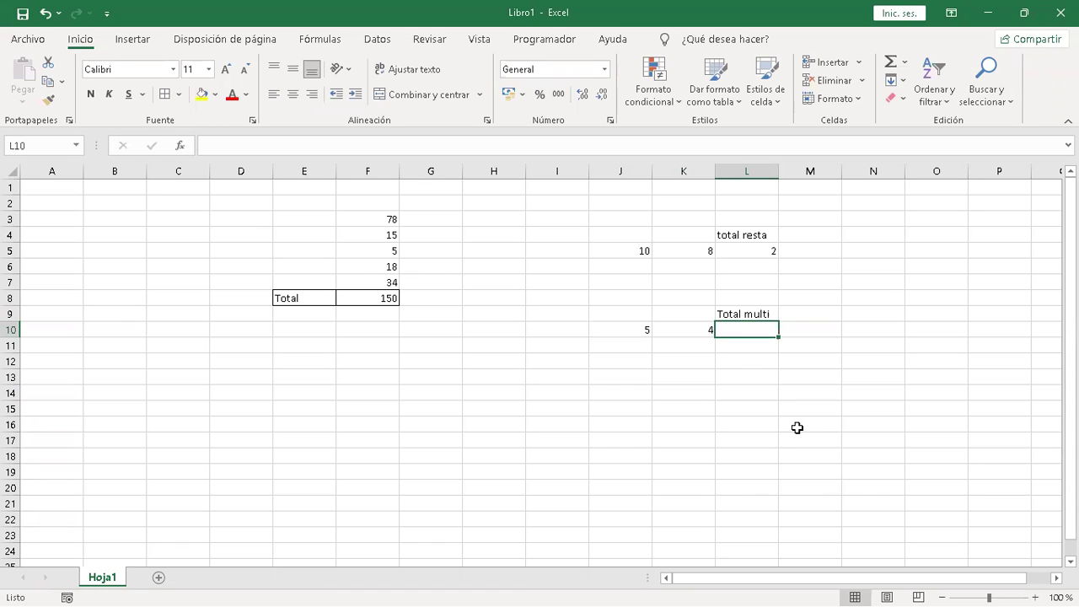
type("=")
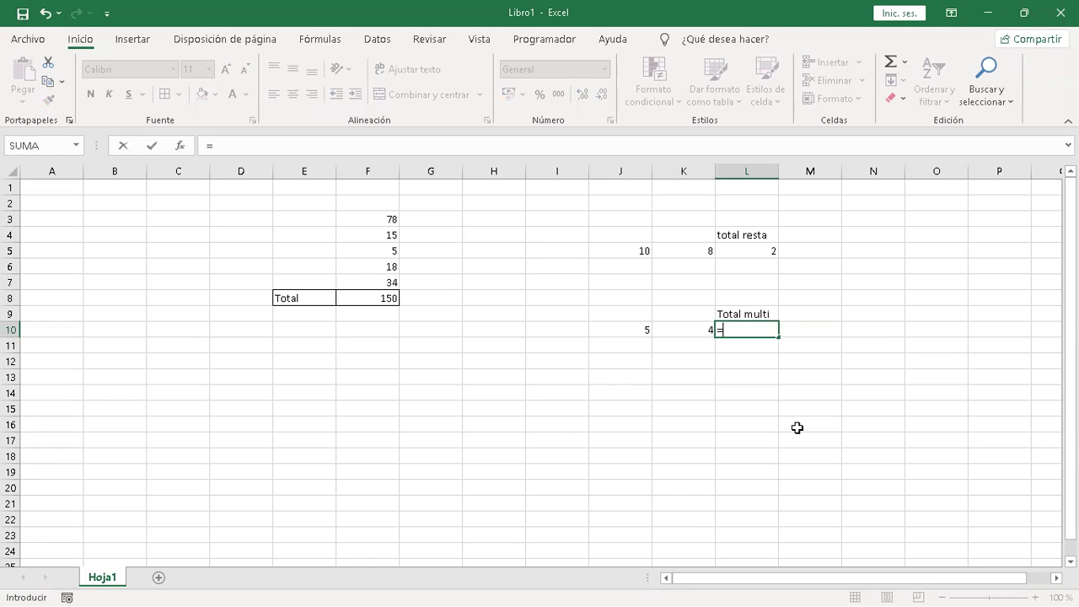
left_click(637, 329)
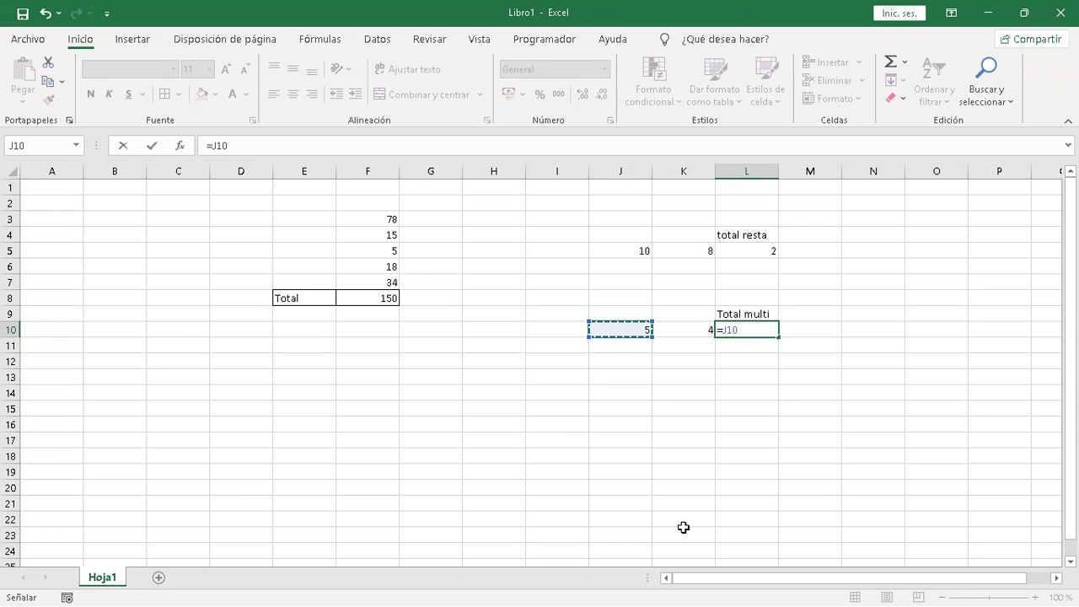
type("X")
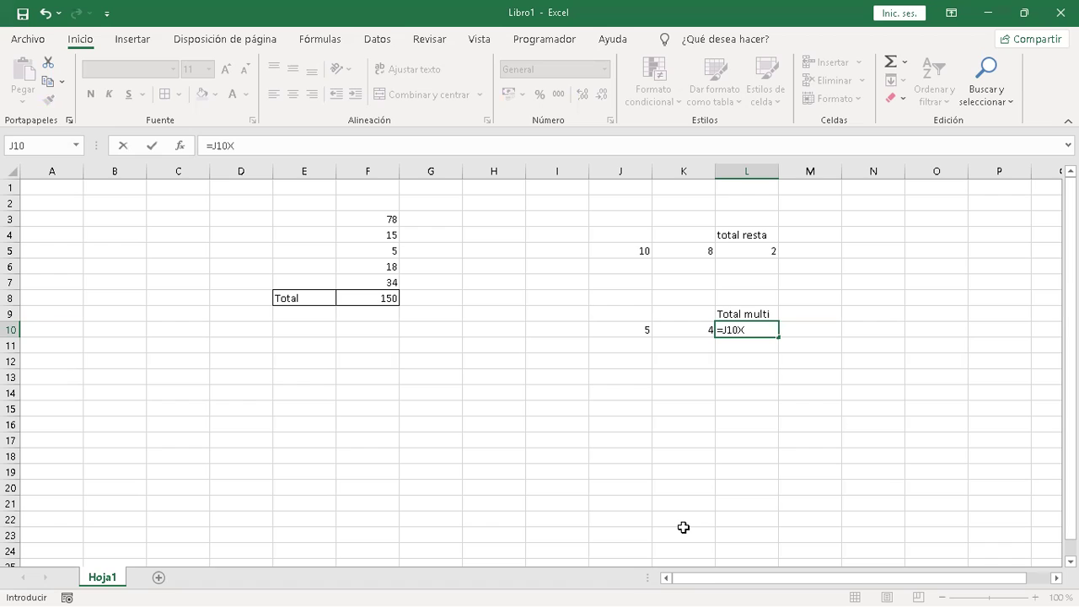
key("BackSpace")
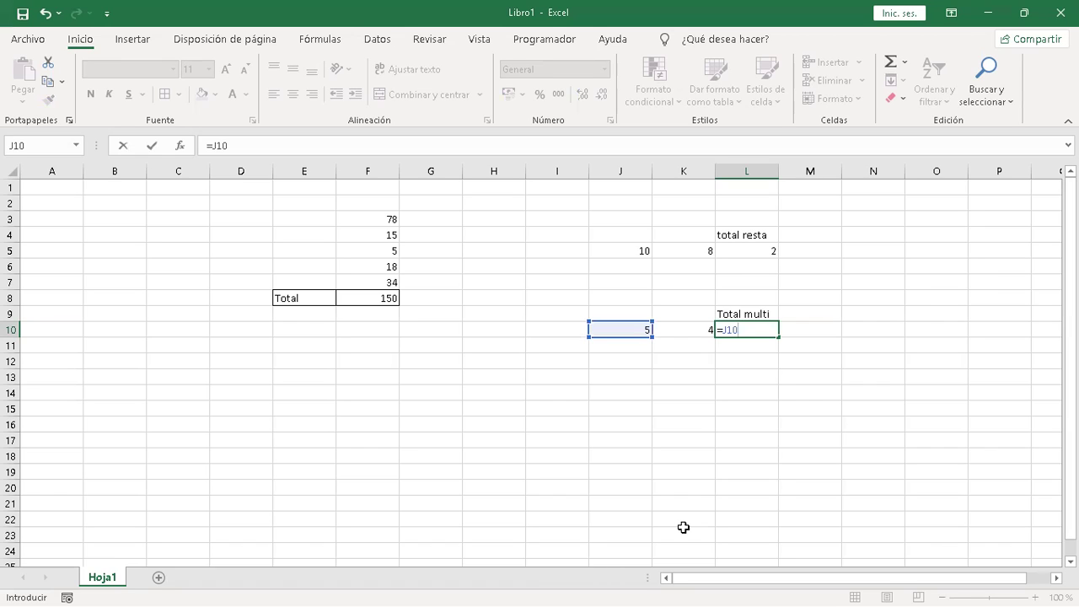
type("*")
left_click(686, 330)
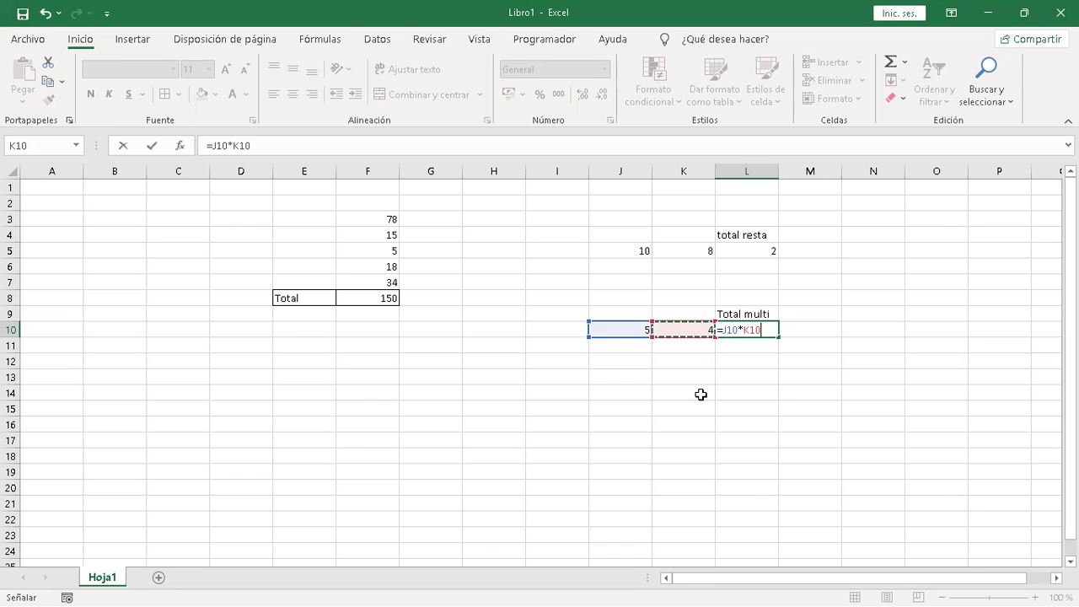
key("Return")
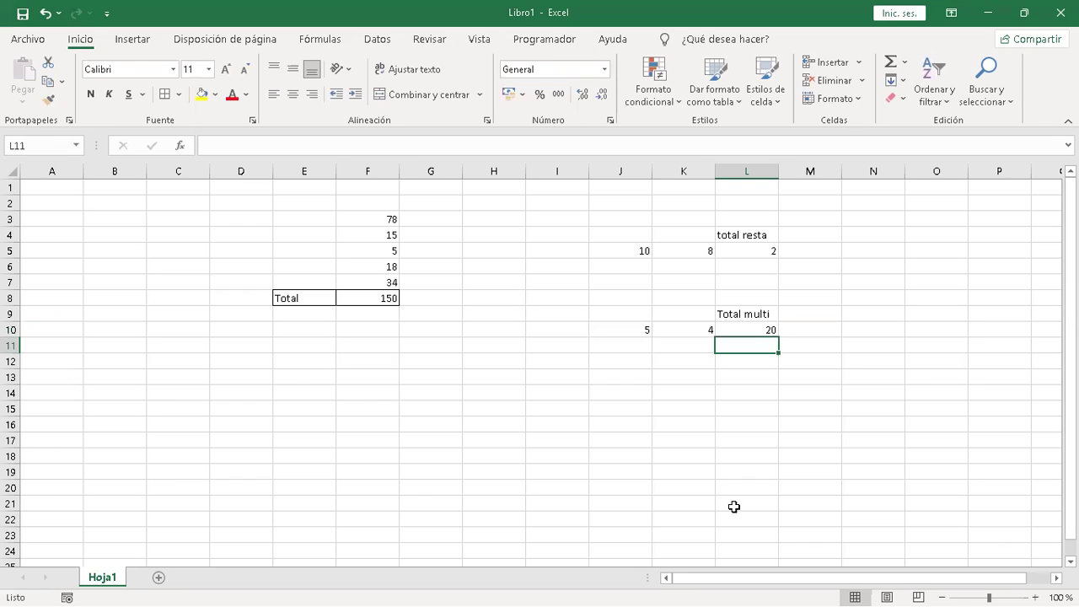
key("Left")
key("Left")
key("Left")
Step: Enter 2 in I10 as a third factor
key("Up")
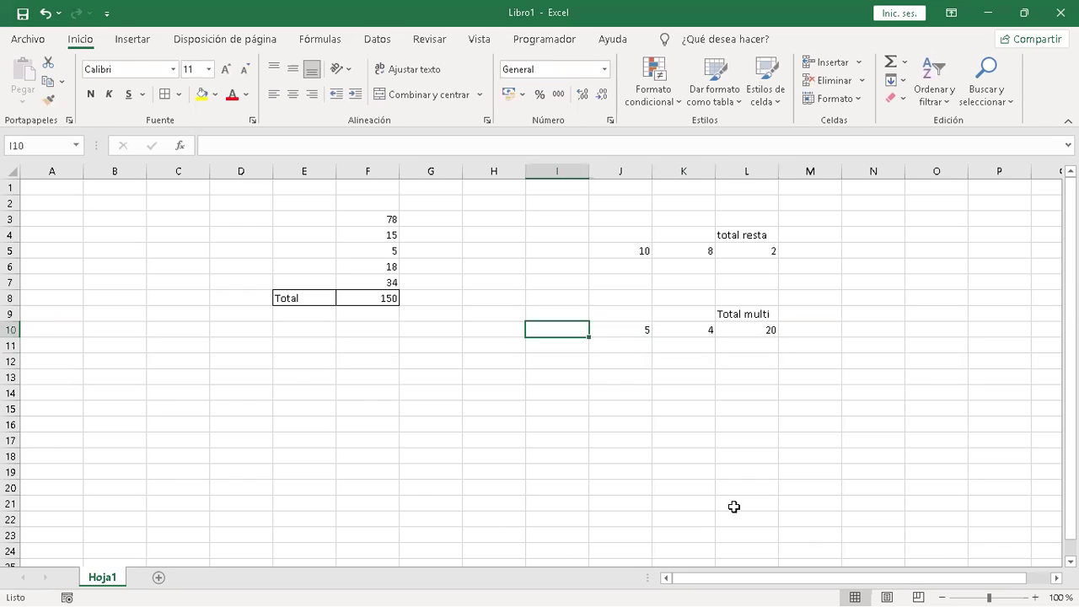
type("2")
key("Right")
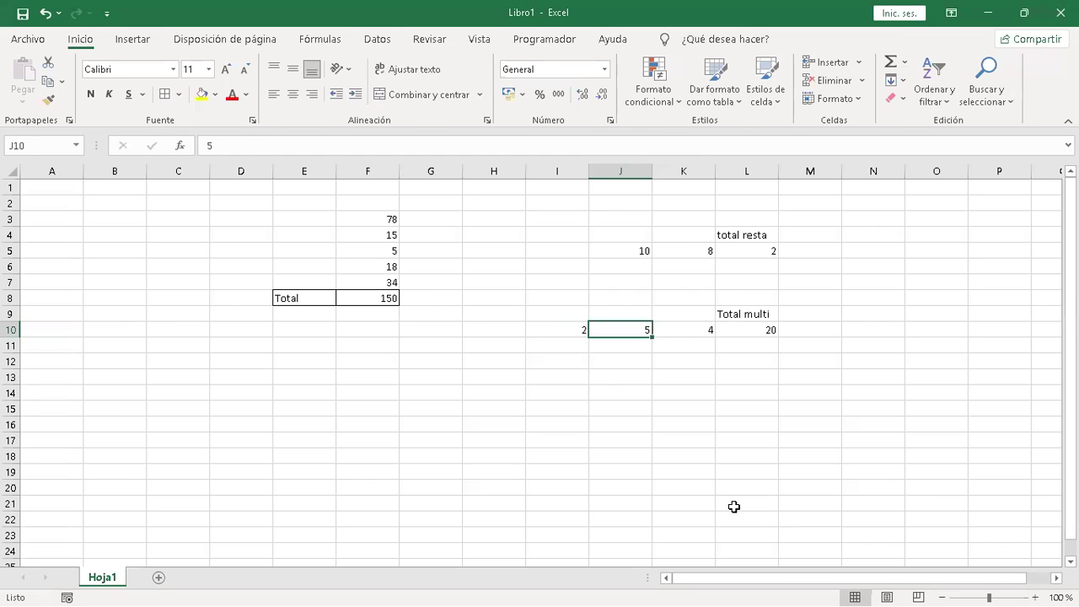
Step: Rewrite L10 as =I10*J10*K10, giving 40
key("Right")
key("Right")
key("Delete")
key("Down")
key("Down")
key("Up")
key("Up")
type("=")
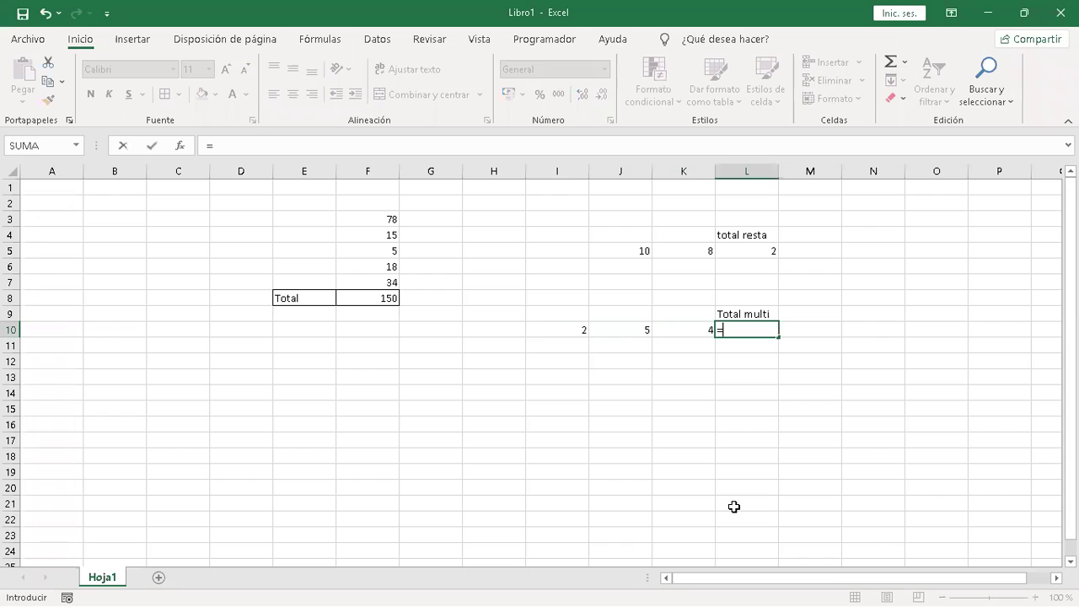
left_click(569, 327)
type("*")
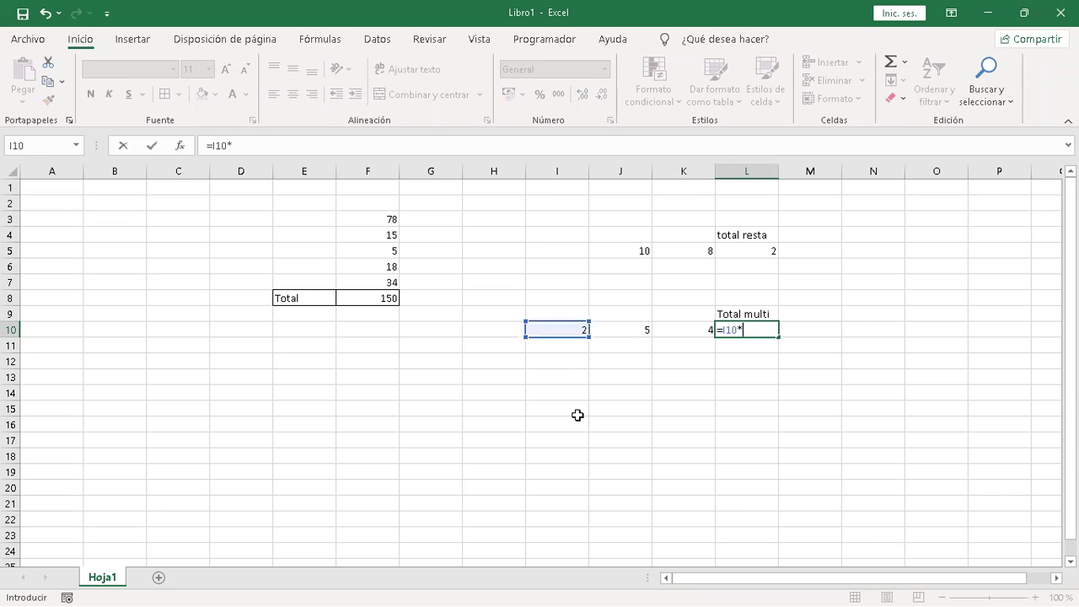
left_click(638, 334)
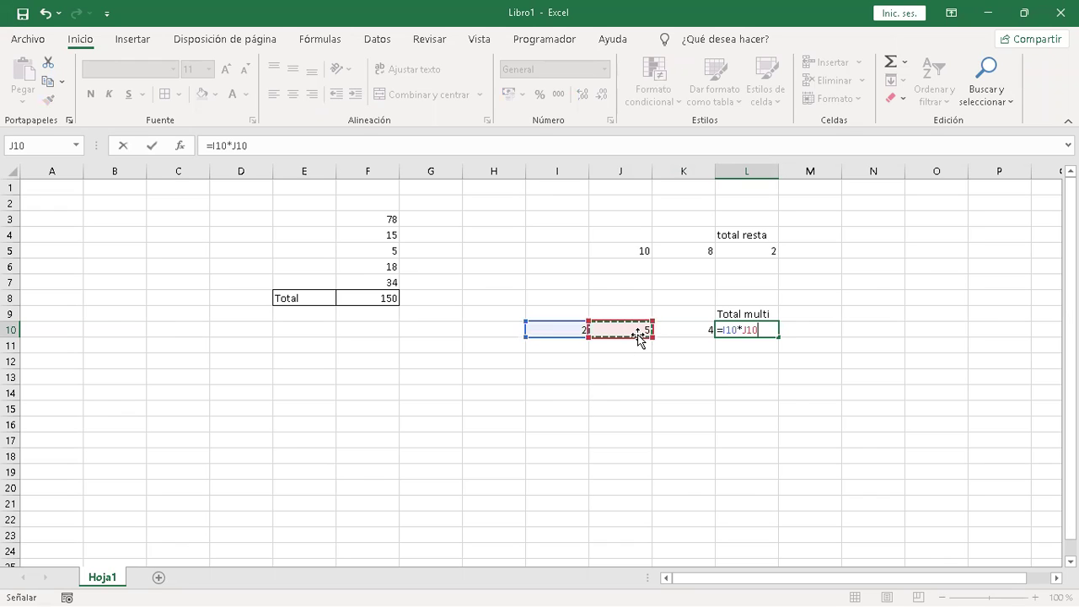
type("*")
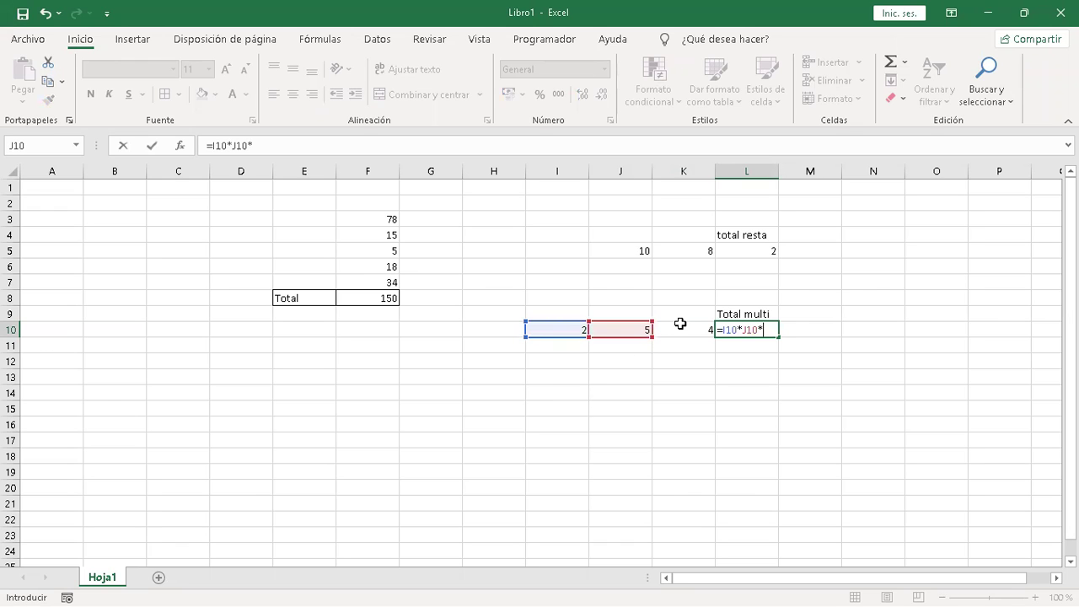
left_click(688, 330)
key("Return")
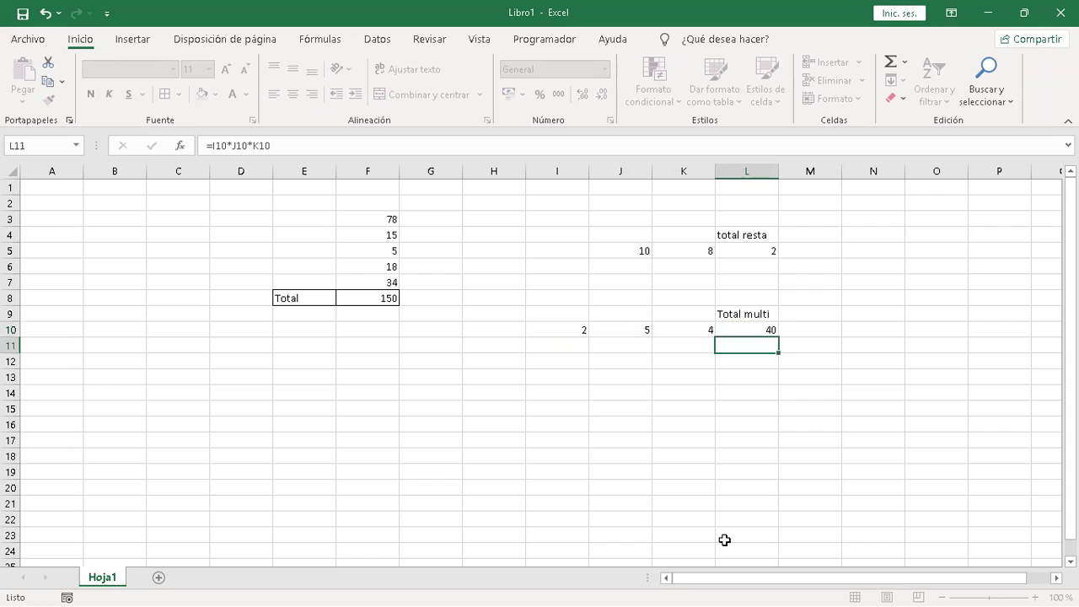
Step: Step across I10 to L10 to check the factors and formula
key("Up")
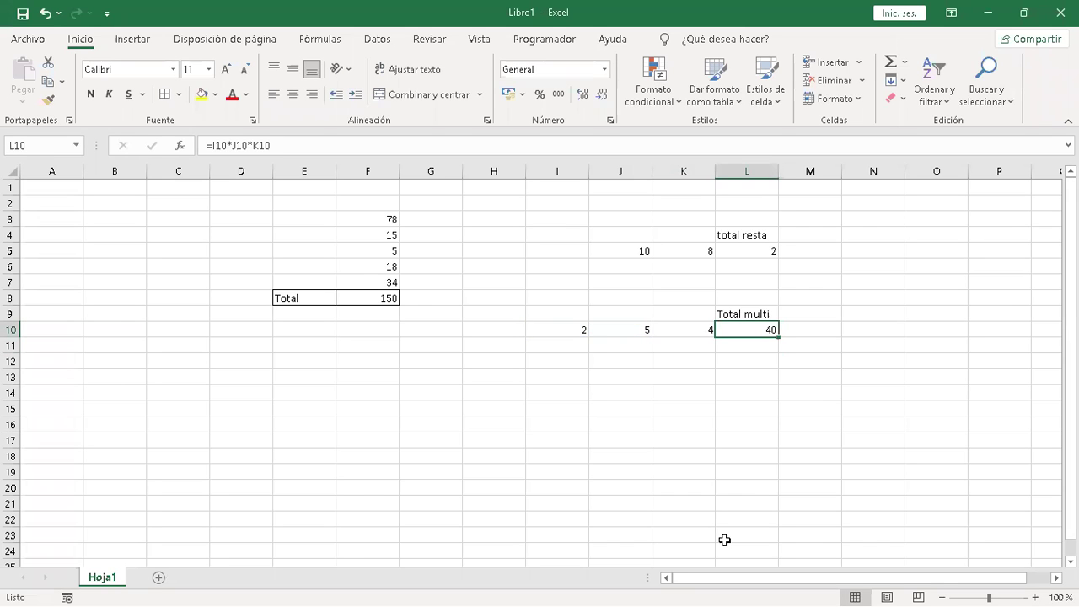
key("Left")
key("Left")
key("Left")
key("Right")
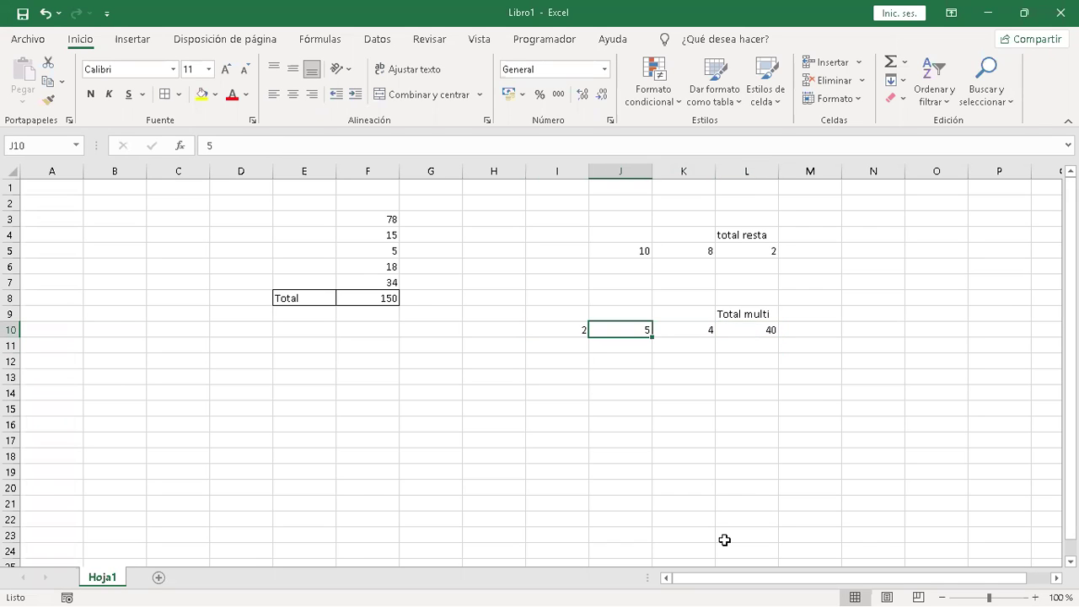
key("Right")
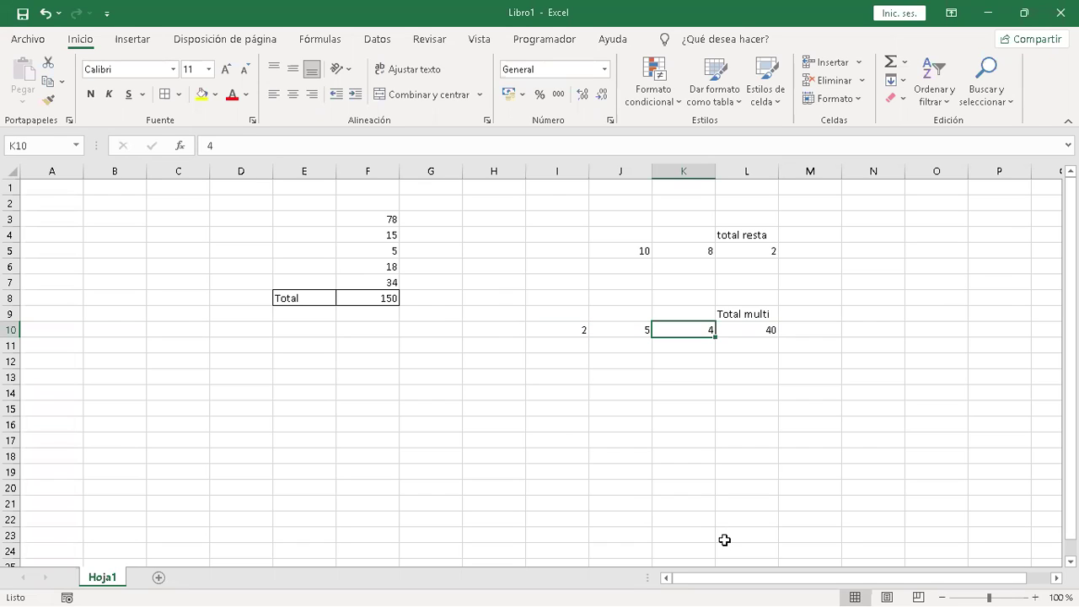
key("Right")
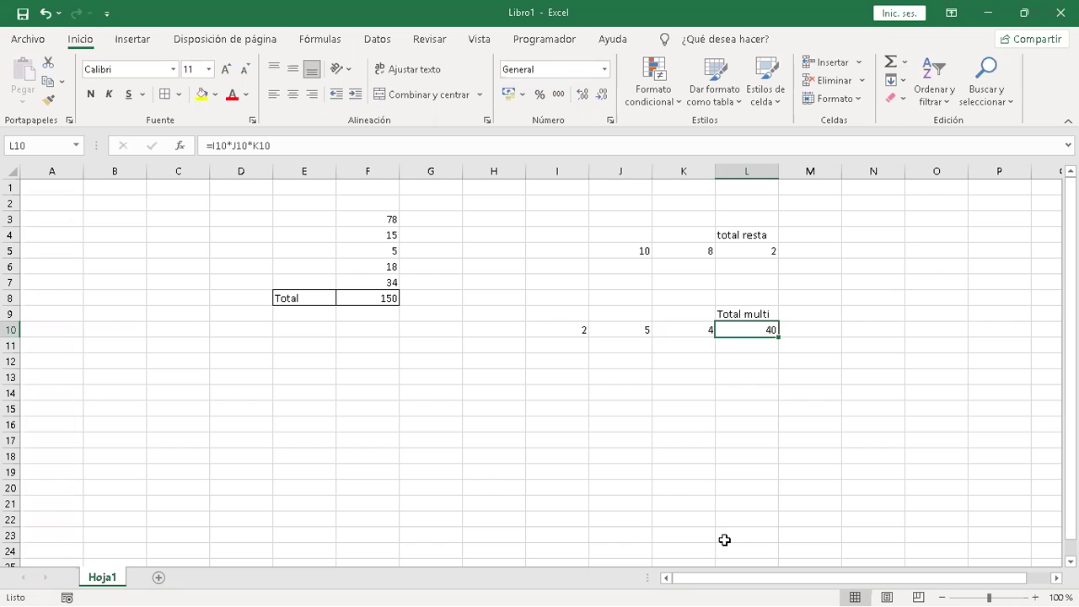
key("Left")
key("Left")
key("Left")
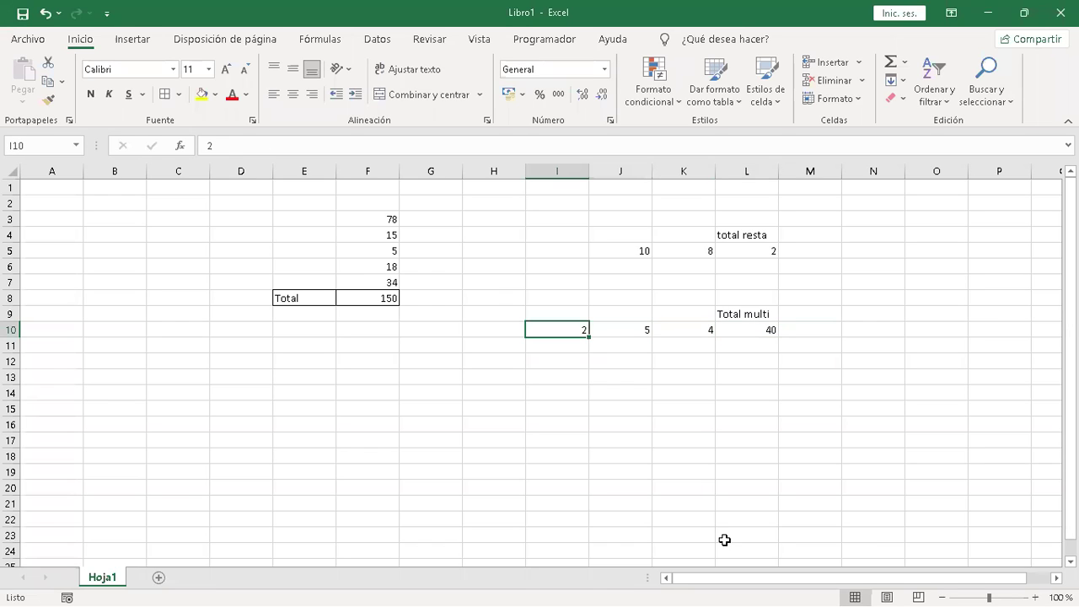
key("Down")
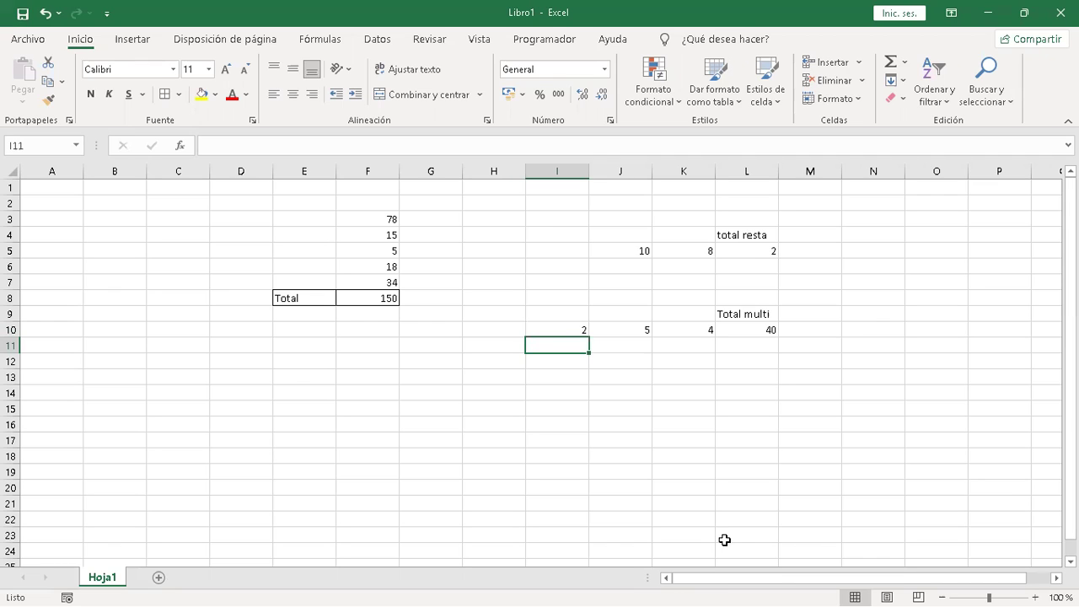
Step: Enter 20 in J13 and 5 in K13
left_click(618, 377)
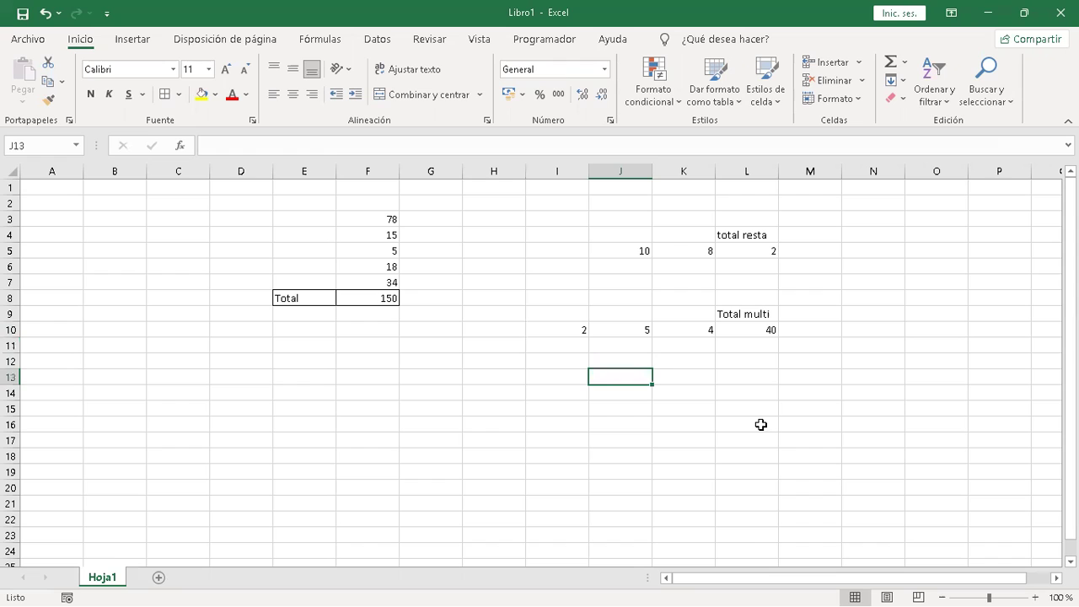
type("20")
key("Tab")
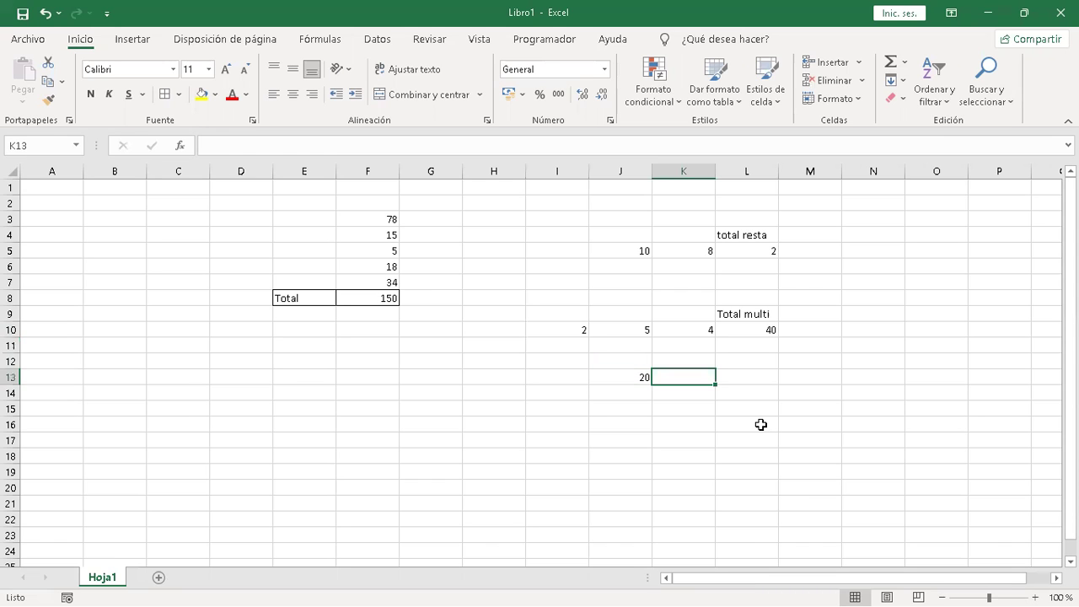
type("5")
key("Tab")
Step: Label L12 'total divi'
key("Up")
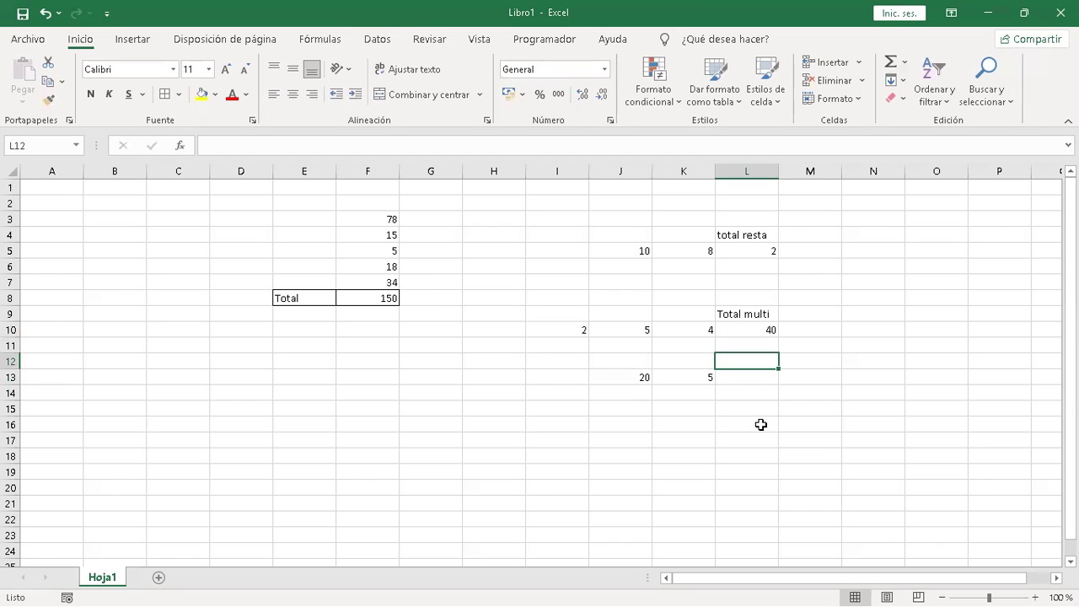
type("total divi")
key("Return")
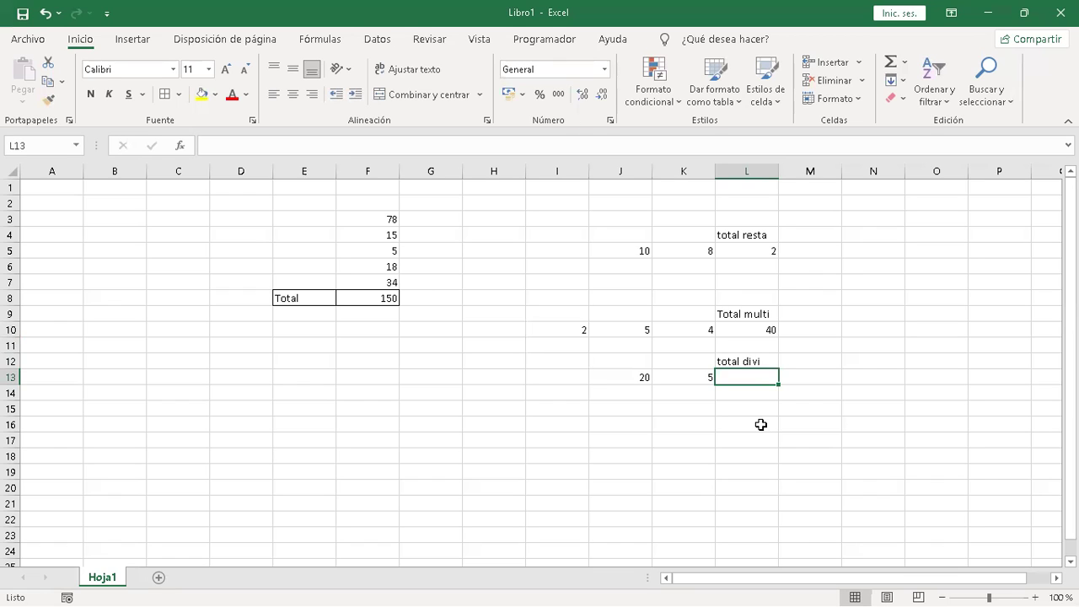
Step: Enter =J13/K13 in L13, showing 4
type(")")
type("=")
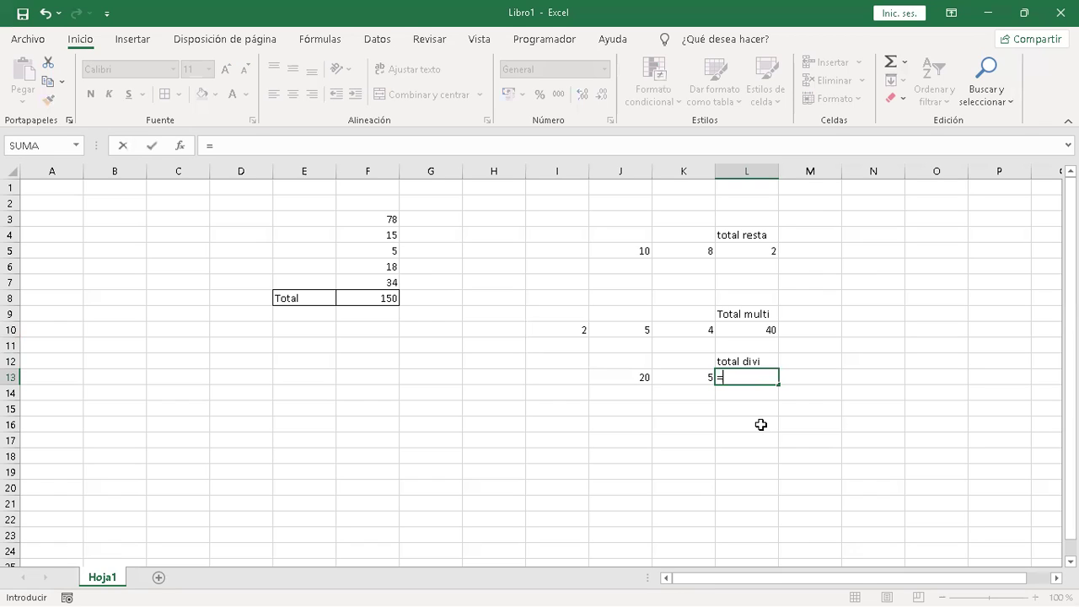
left_click(634, 379)
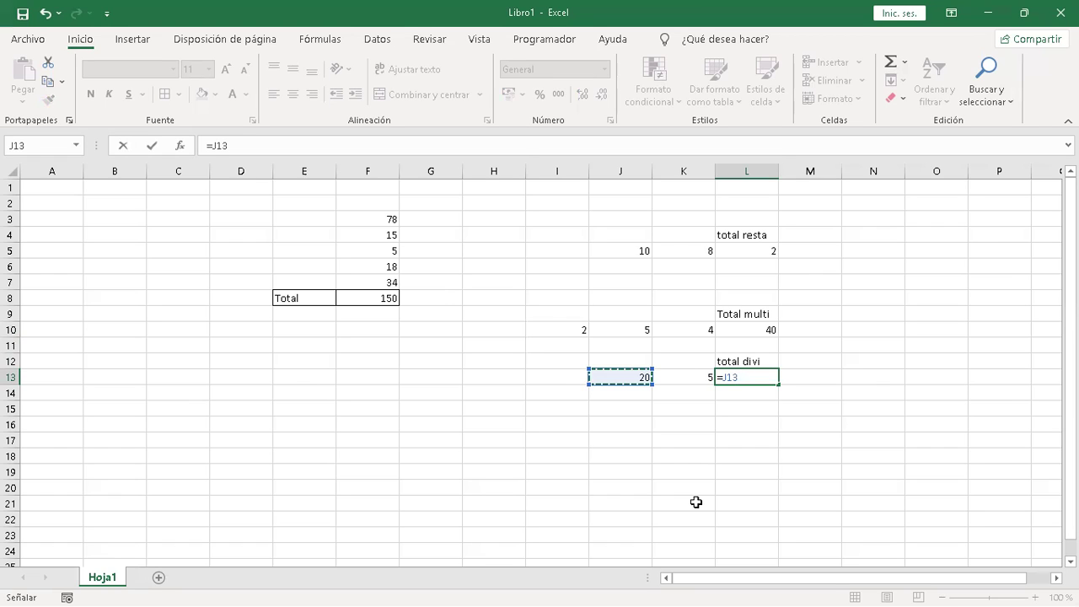
type("/")
left_click(700, 376)
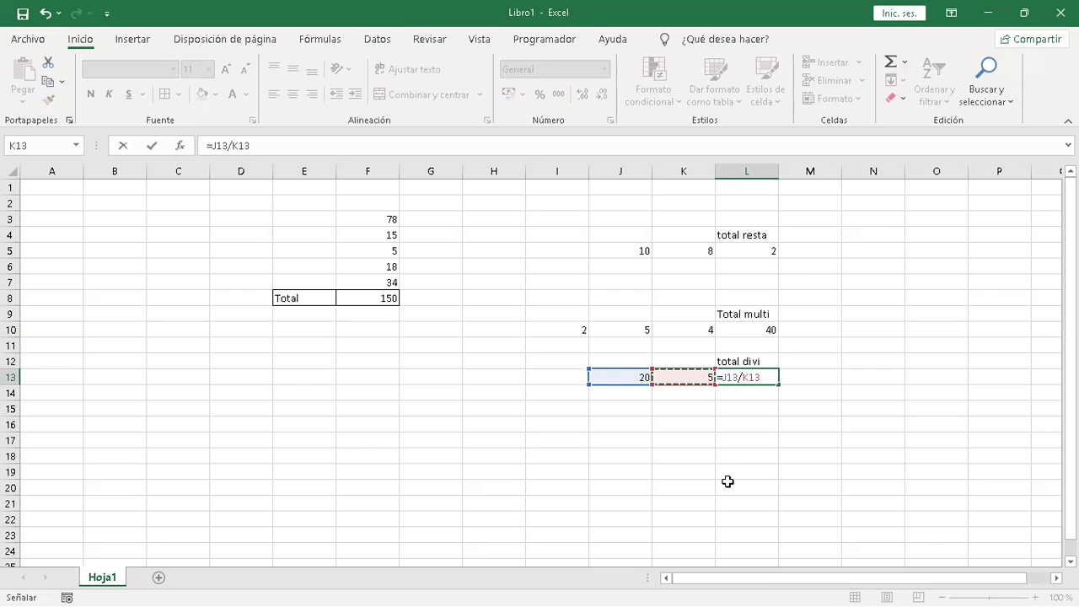
key("Return")
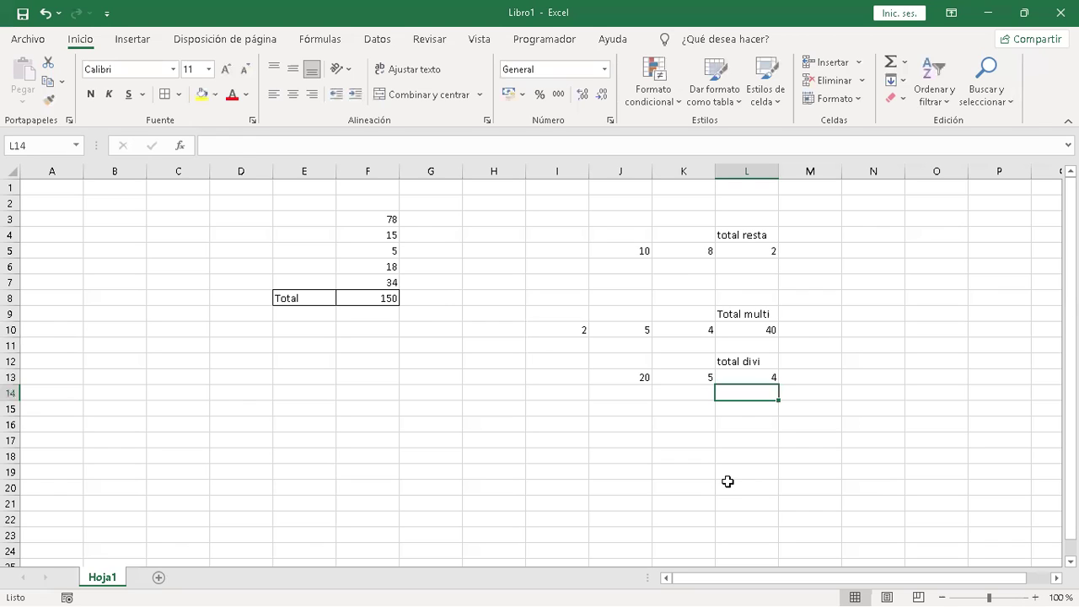
key("Up")
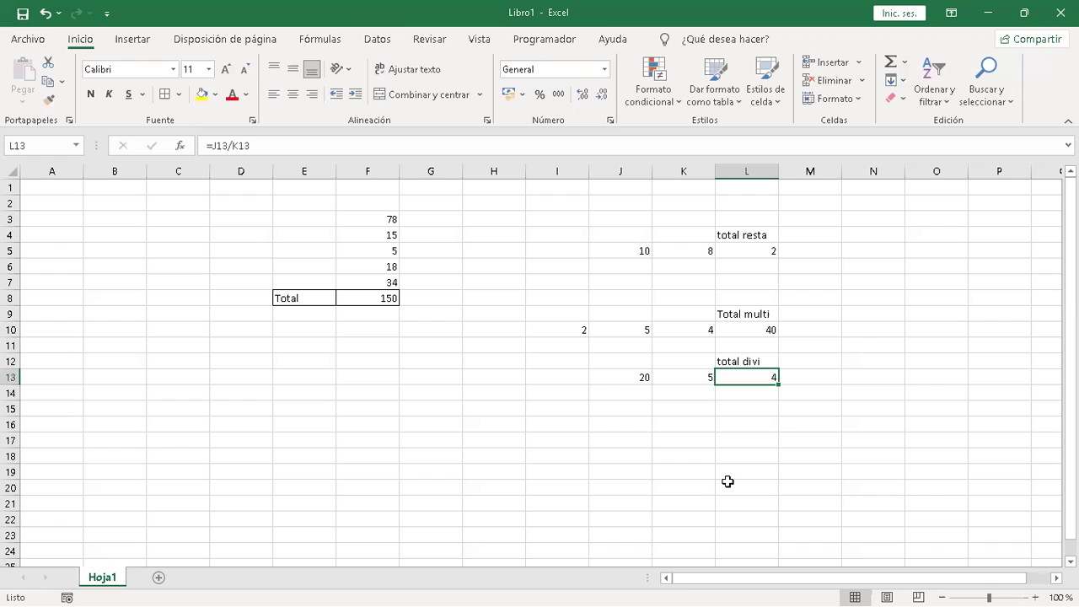
Step: Change the division inputs to 18 in J13 and 9 in K13
key("Left")
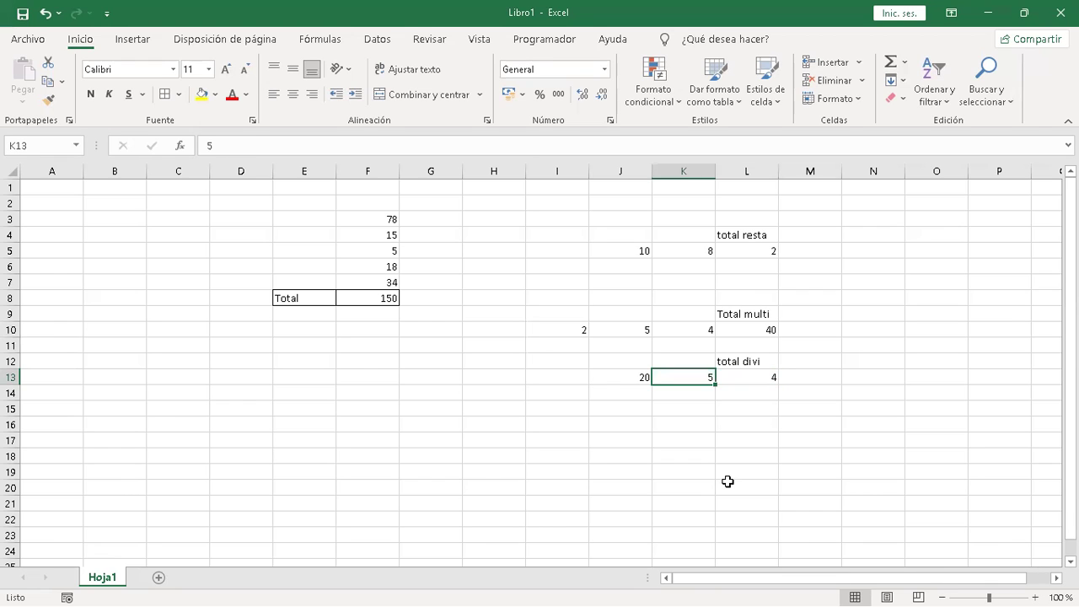
key("Left")
type("18")
key("Tab")
type("9")
key("Return")
key("Up")
key("Right")
key("Left")
key("Right")
key("Right")
key("Left")
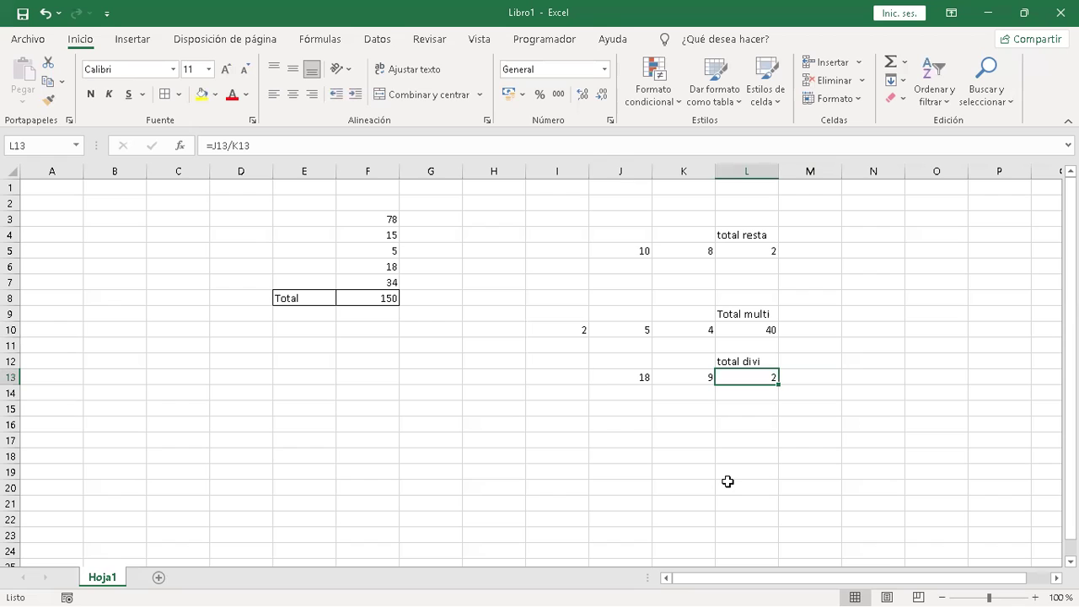
Step: Clear and re-enter =J13/K13 in L13, now showing 2
key("Delete")
type("=")
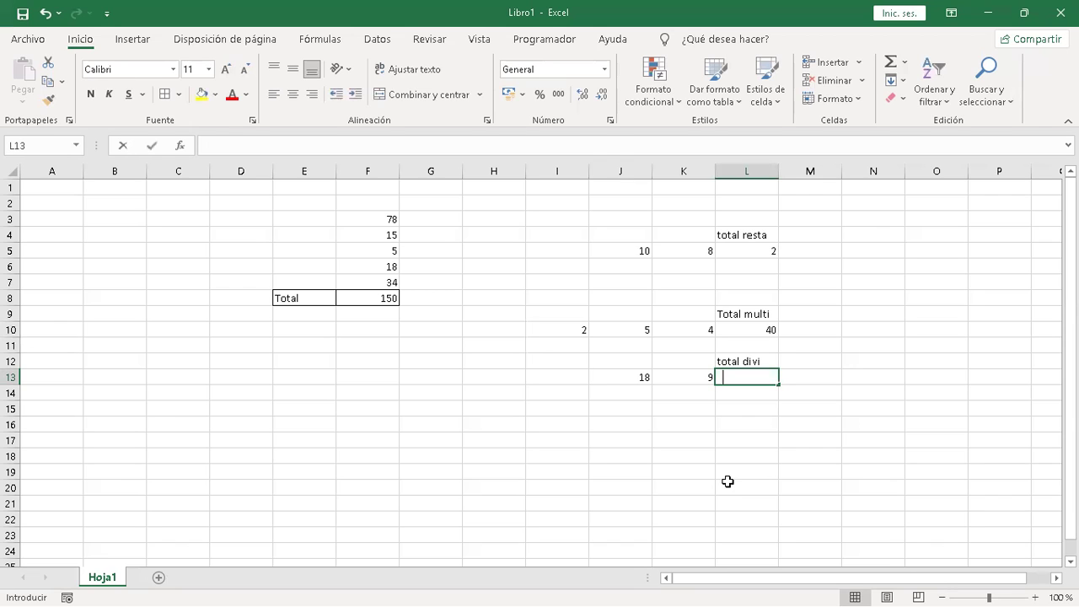
left_click(634, 375)
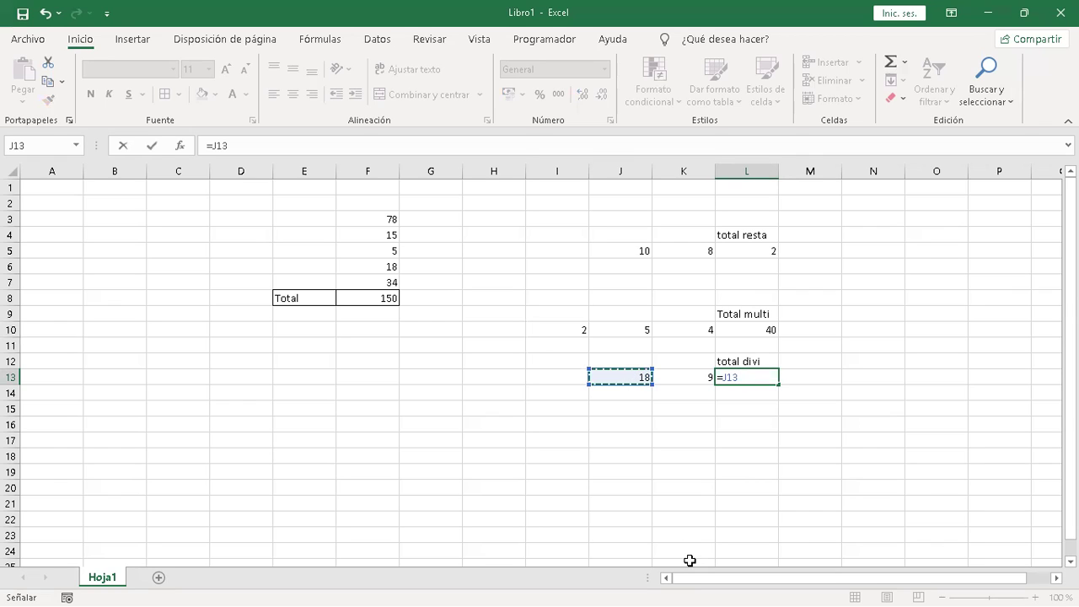
type("/")
left_click(682, 376)
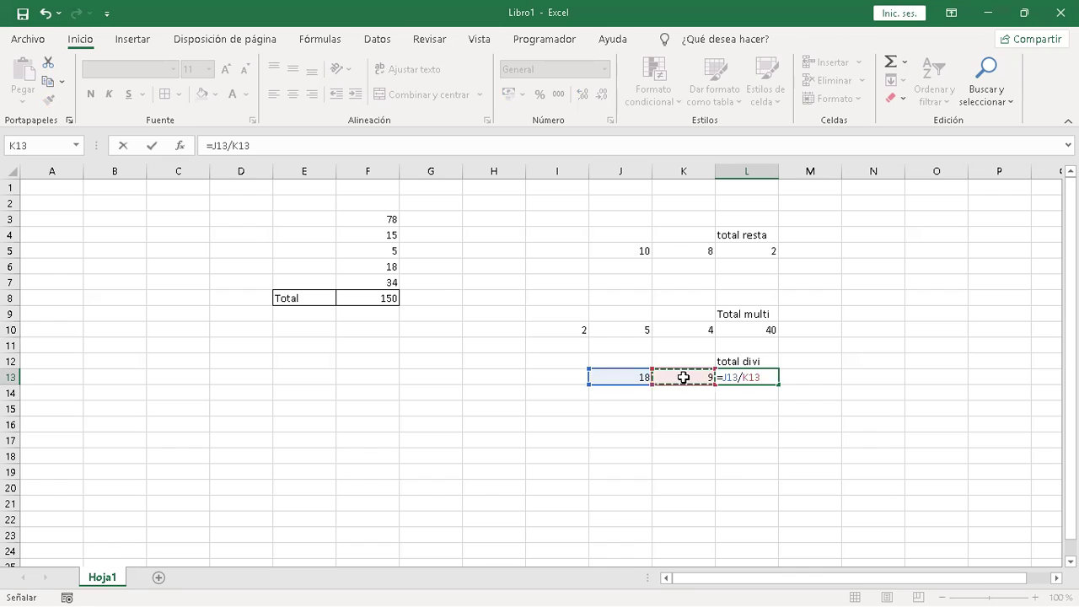
key("Return")
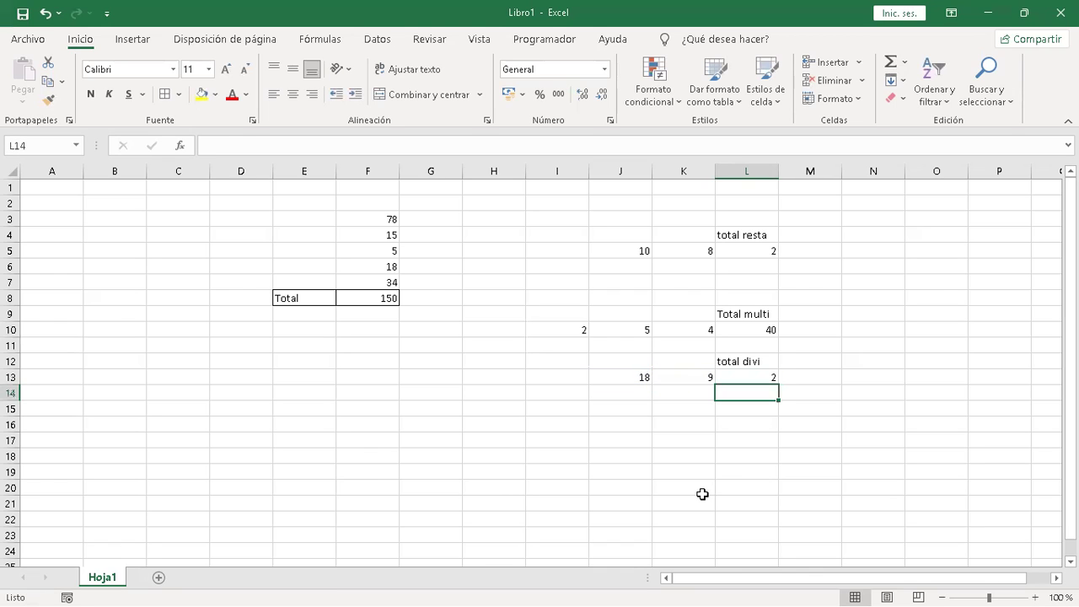